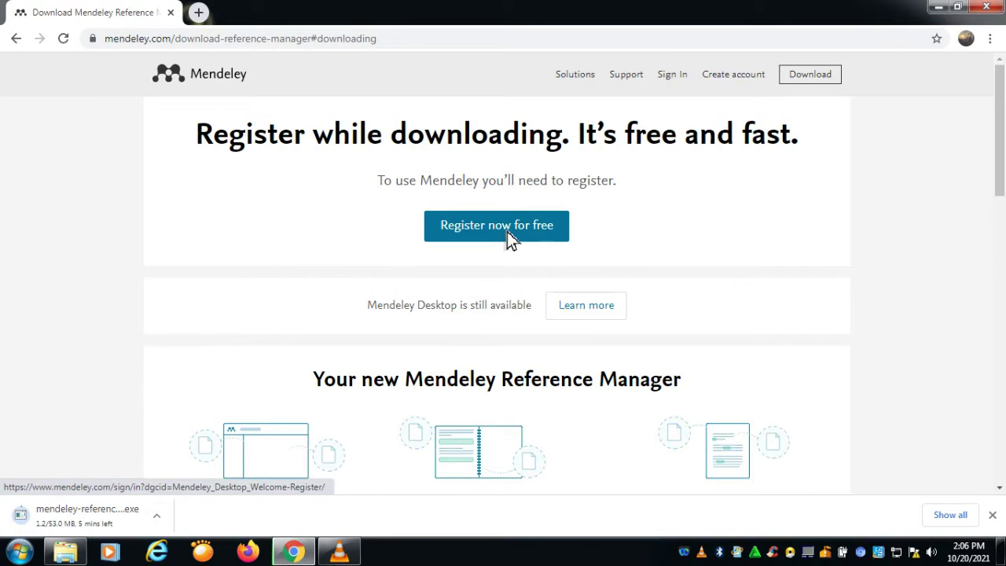
Step: Start a free Mendeley registration and submit the account e-mail address
{"action": "left_click", "coordinate": [507, 232]}
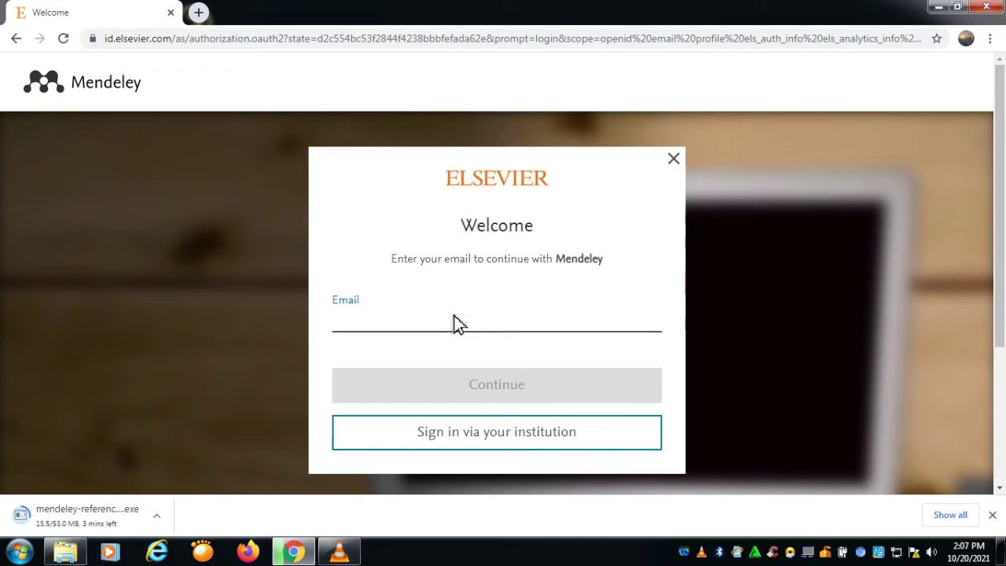
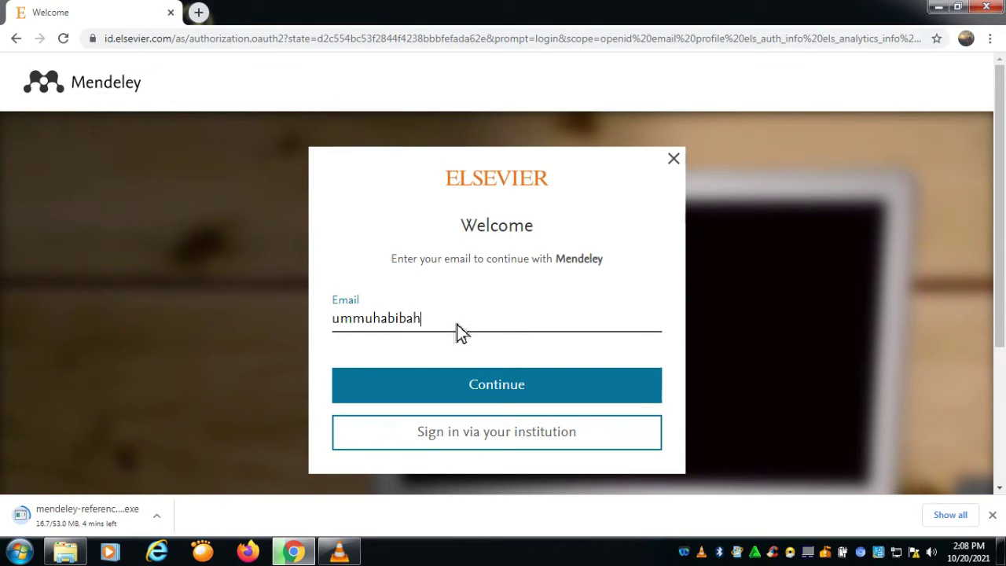
{"action": "left_click", "coordinate": [517, 390]}
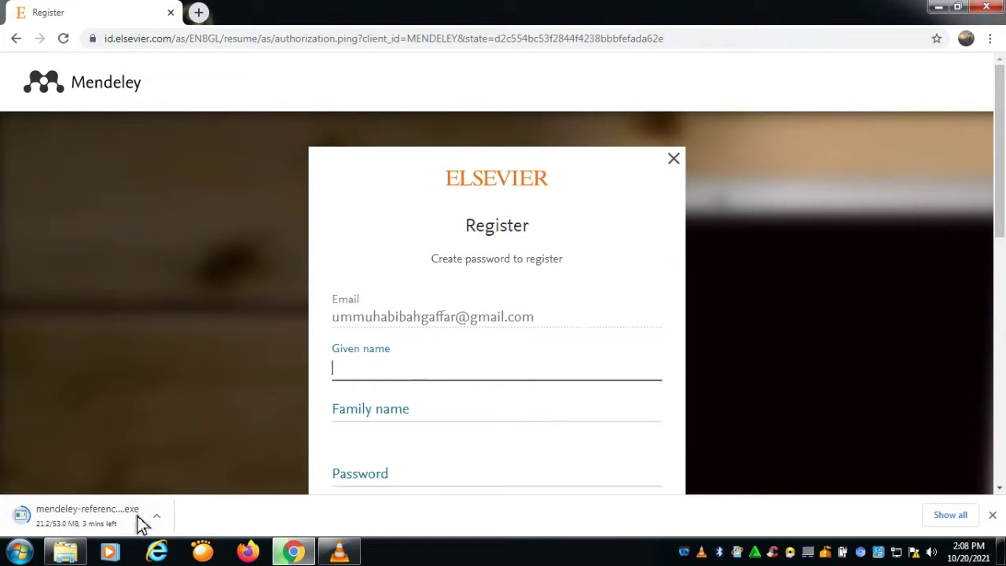
Step: Enter the user's given name and family name in the Elsevier ID registration form
{"action": "left_click", "coordinate": [404, 371]}
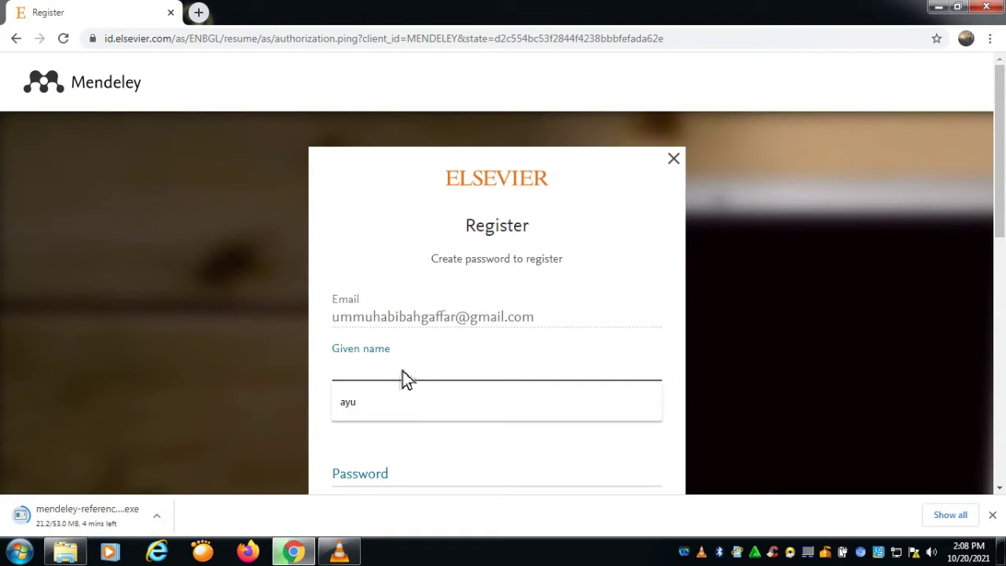
{"action": "type", "text": "U"}
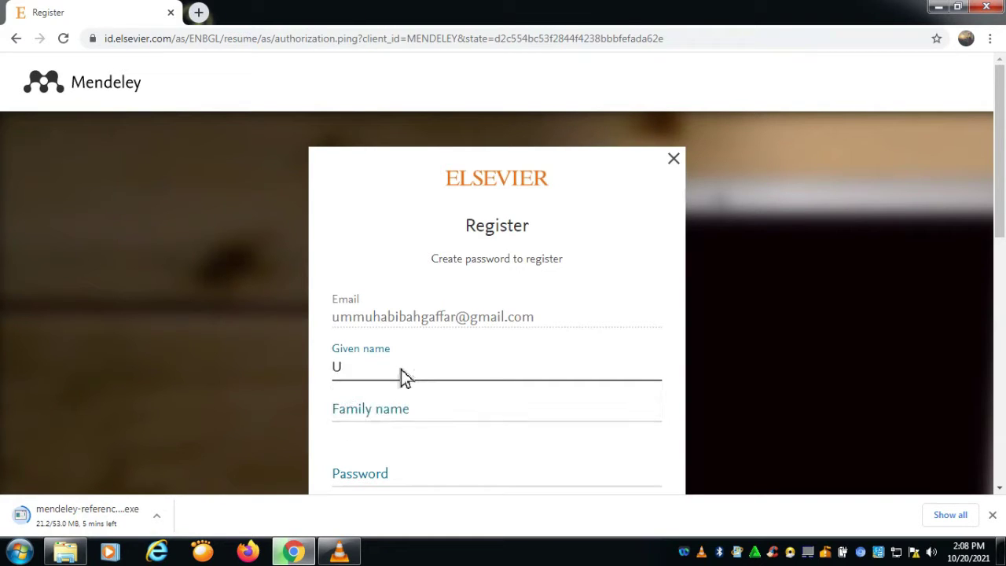
{"action": "key", "text": "BackSpace"}
{"action": "type", "text": "ummu"}
{"action": "scroll", "coordinate": [401, 369], "scroll_direction": "down", "scroll_amount": 1}
{"action": "left_click", "coordinate": [399, 355]}
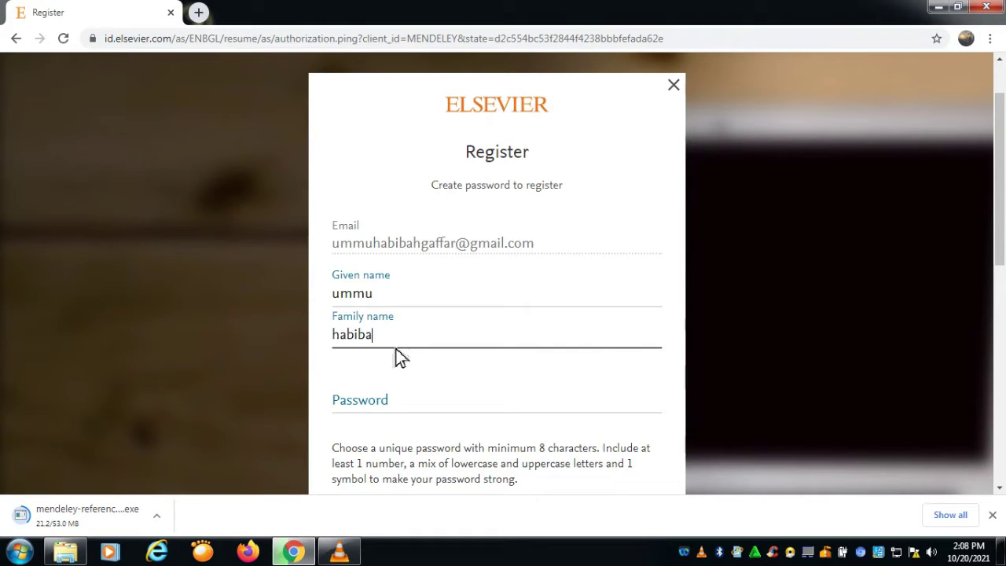
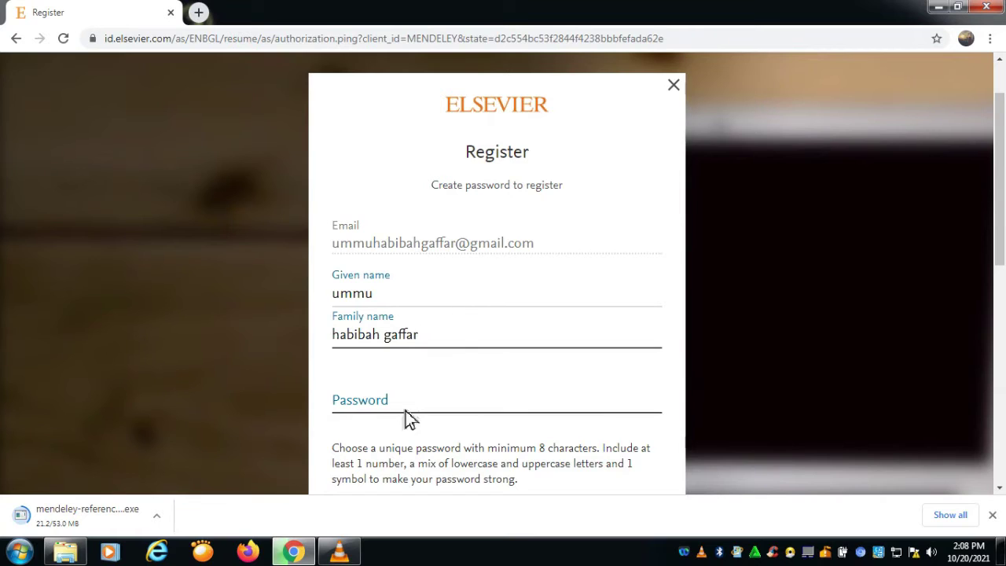
Step: Enter the account password and submit the registration
{"action": "left_click", "coordinate": [405, 410]}
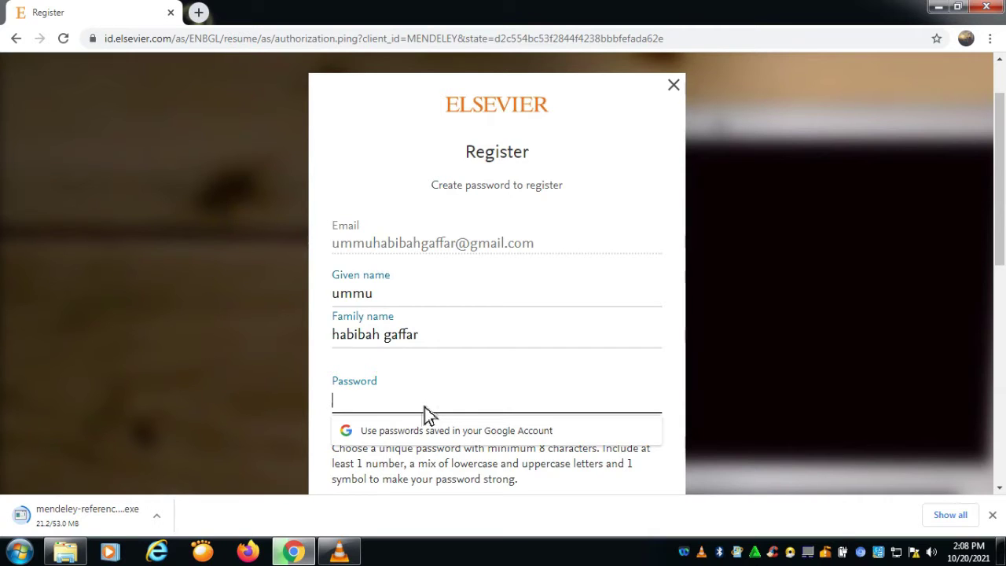
{"action": "type", "text": "•"}
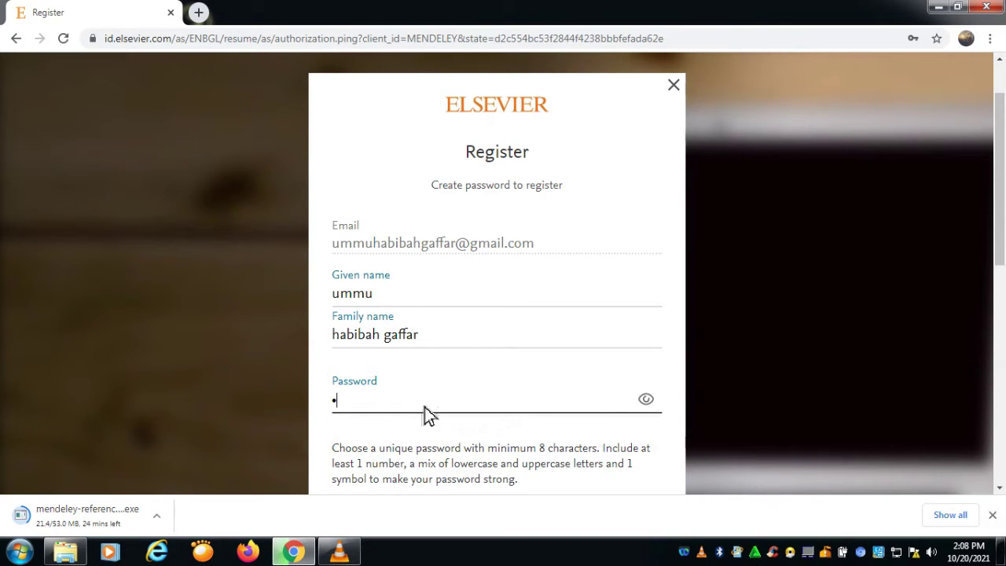
{"action": "type", "text": "••••••••••"}
{"action": "scroll", "coordinate": [620, 428], "scroll_direction": "down", "scroll_amount": 2}
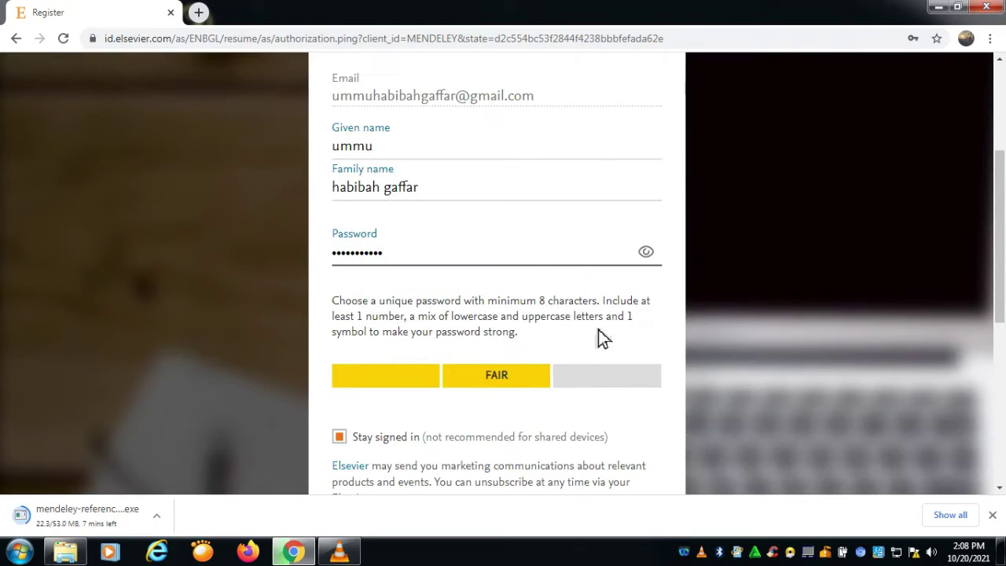
{"action": "scroll", "coordinate": [598, 330], "scroll_direction": "down", "scroll_amount": 3}
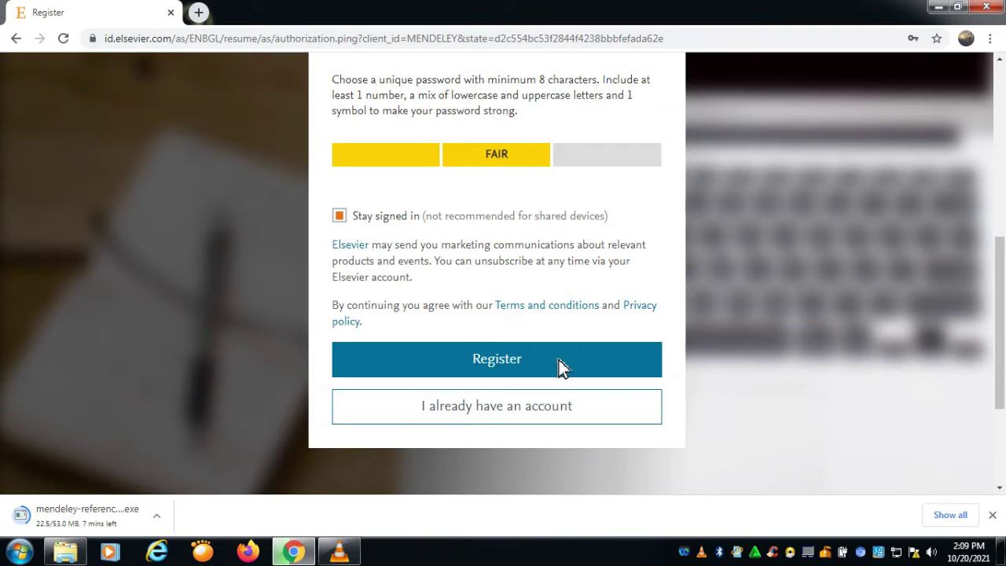
{"action": "left_click", "coordinate": [563, 367]}
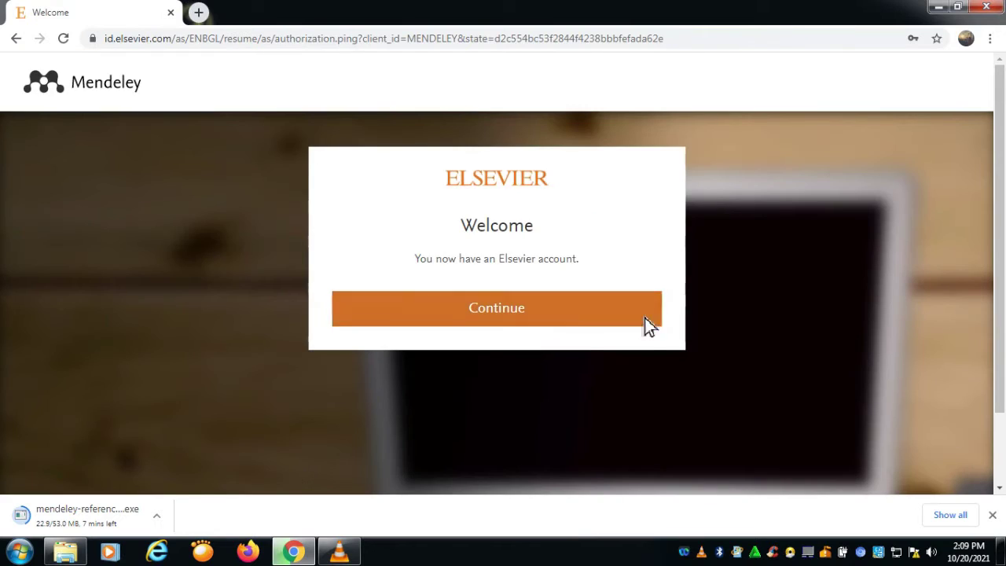
Step: Continue into Mendeley with the new Elsevier account and allow the desktop installer to run
{"action": "left_click", "coordinate": [540, 314]}
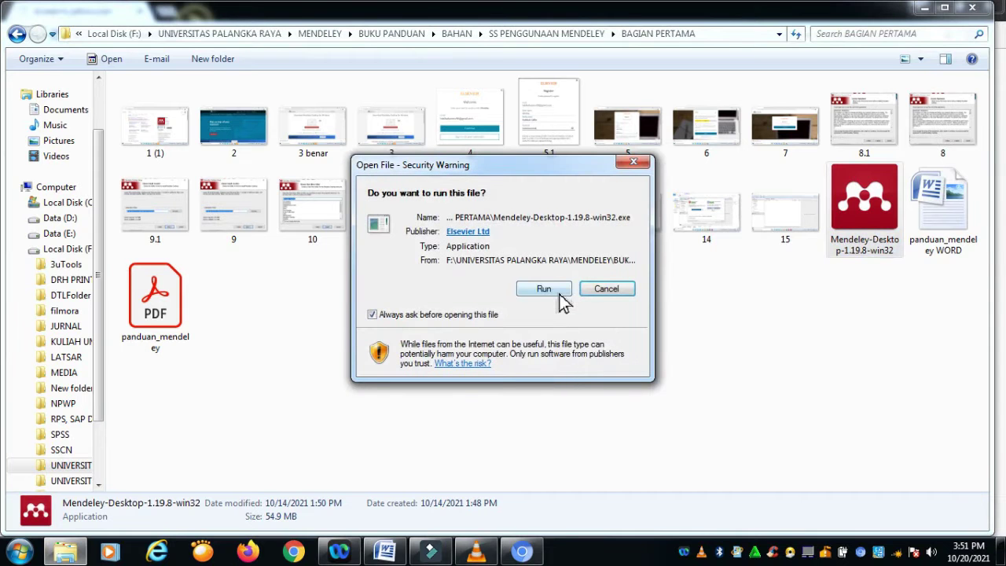
{"action": "left_click", "coordinate": [560, 296]}
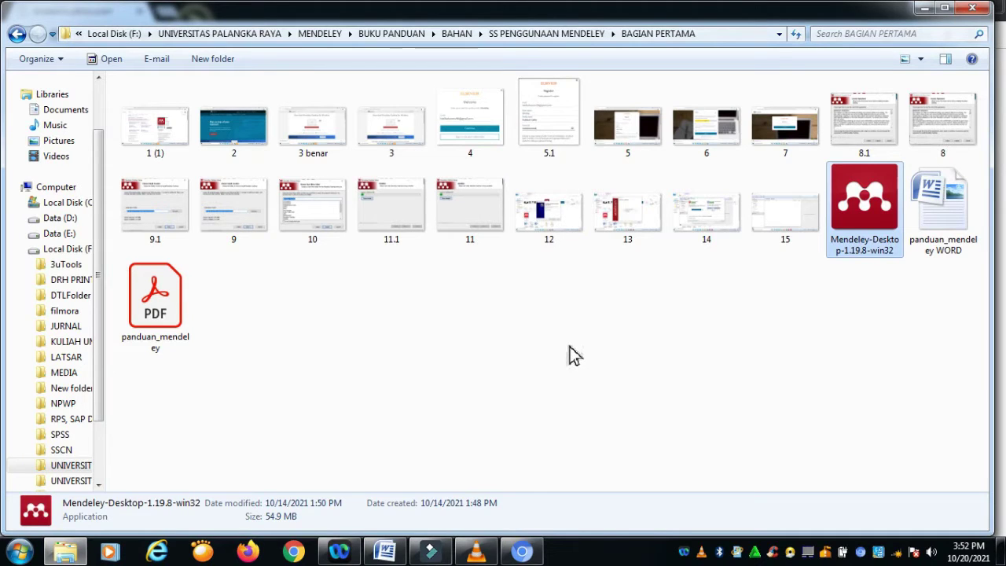
Step: Launch the Mendeley-Desktop-1.19.8-win32 installer and move past its welcome page
{"action": "right_click", "coordinate": [385, 552]}
{"action": "left_click", "coordinate": [355, 510]}
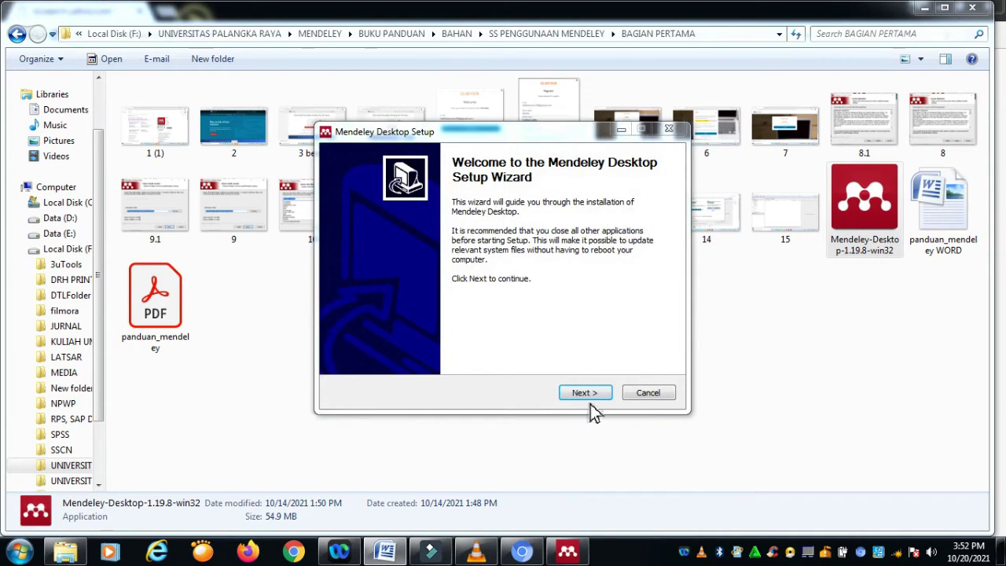
{"action": "left_click", "coordinate": [592, 395]}
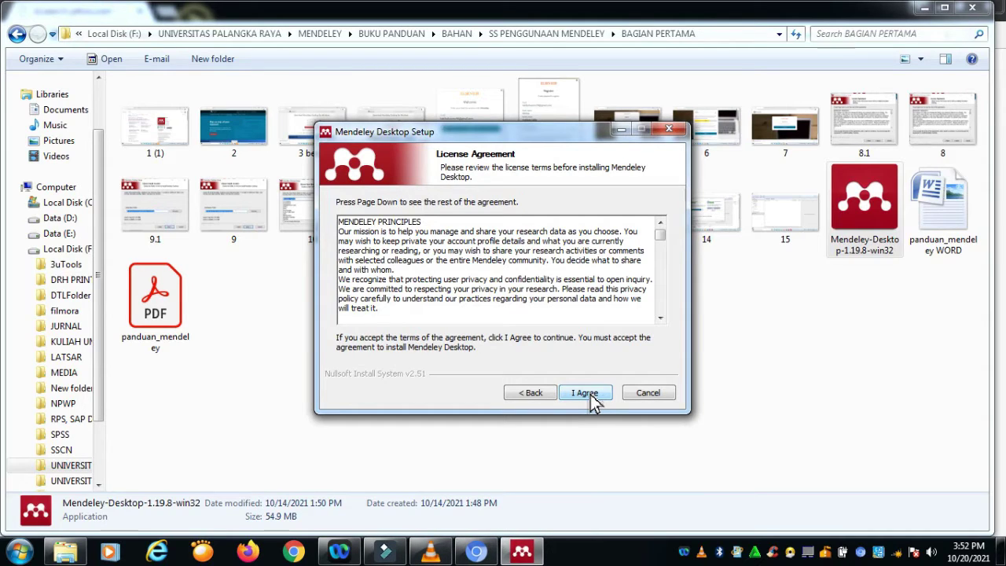
Step: Accept the licence, install to the default Mendeley Desktop folder, and finish setup
{"action": "left_click", "coordinate": [586, 393]}
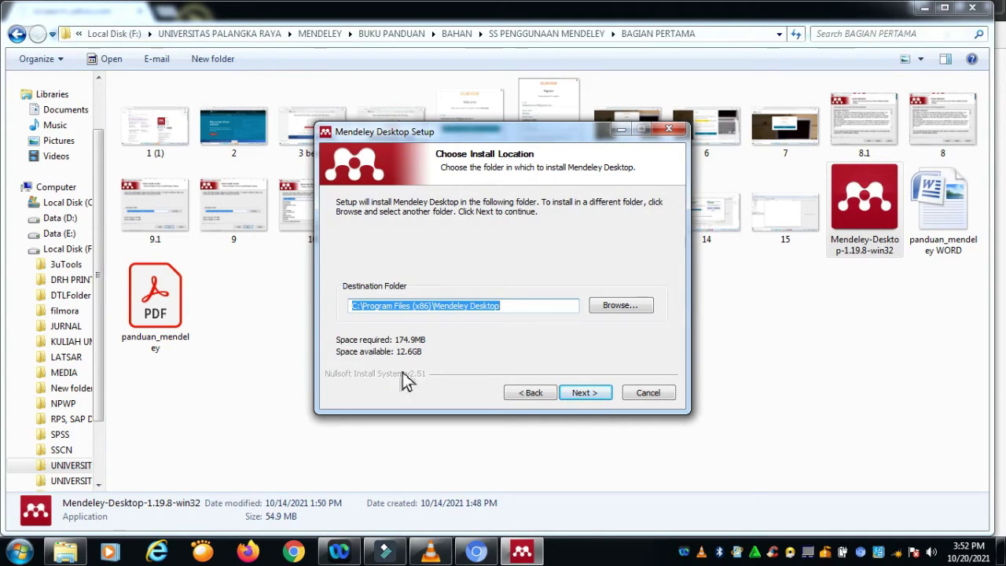
{"action": "left_click", "coordinate": [586, 397]}
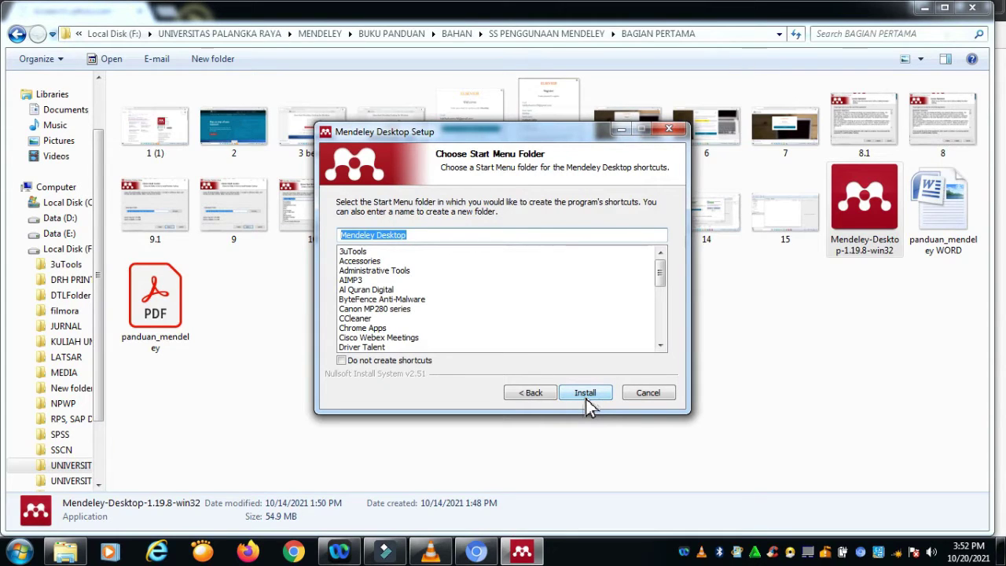
{"action": "left_click", "coordinate": [585, 397]}
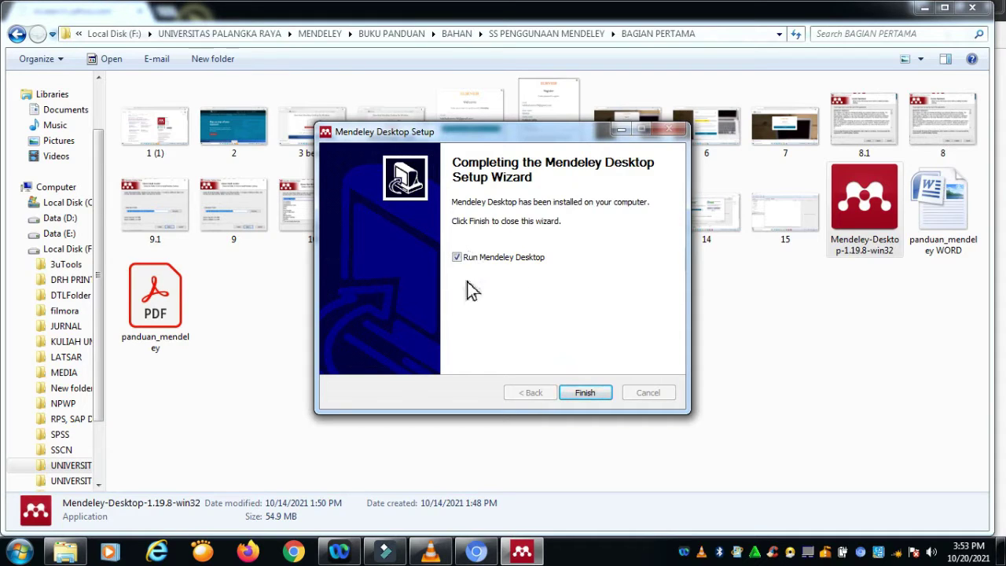
{"action": "left_click", "coordinate": [589, 393]}
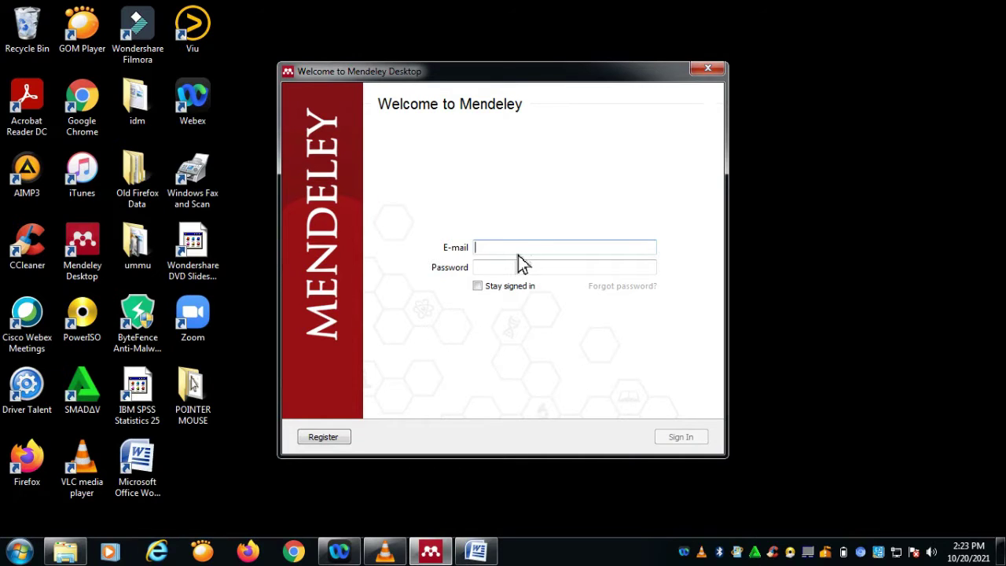
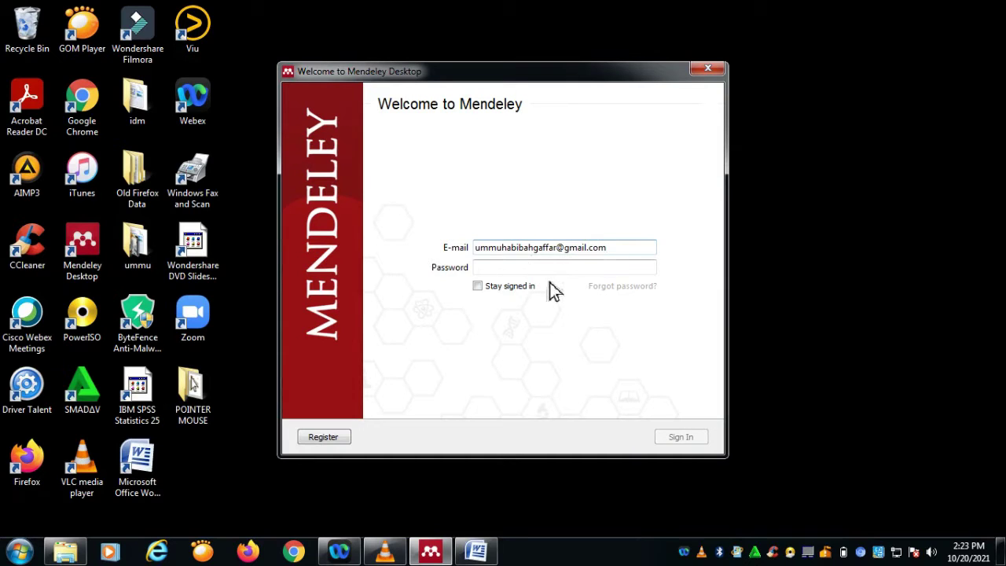
Step: Sign in to Mendeley Desktop with the account e-mail and password
{"action": "key", "text": "Tab"}
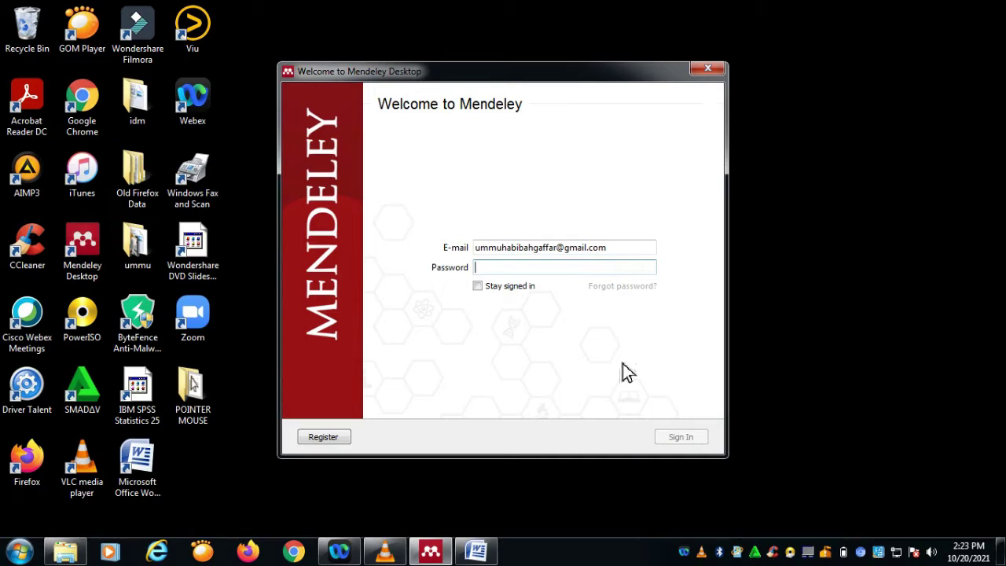
{"action": "type", "text": "•"}
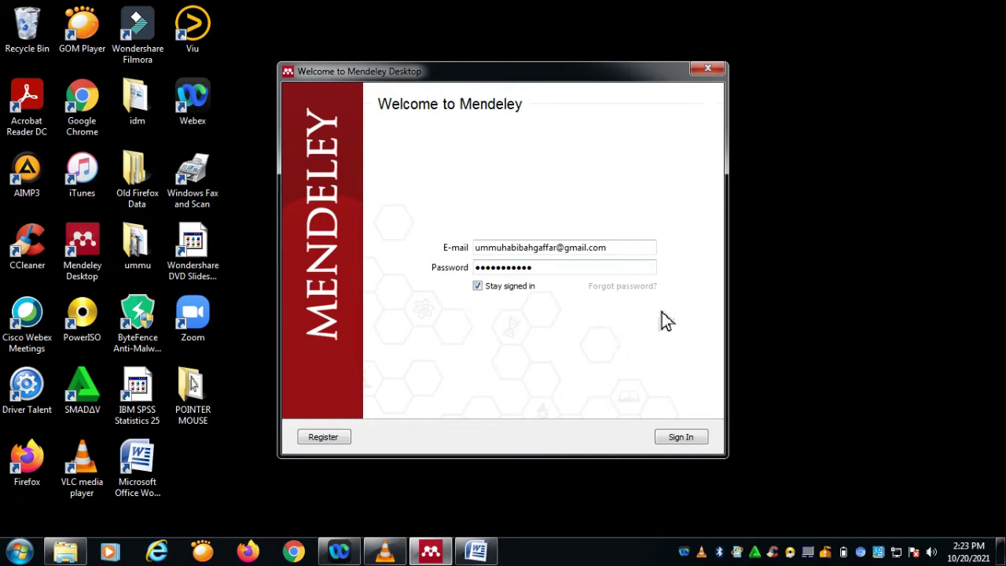
{"action": "left_click", "coordinate": [682, 440]}
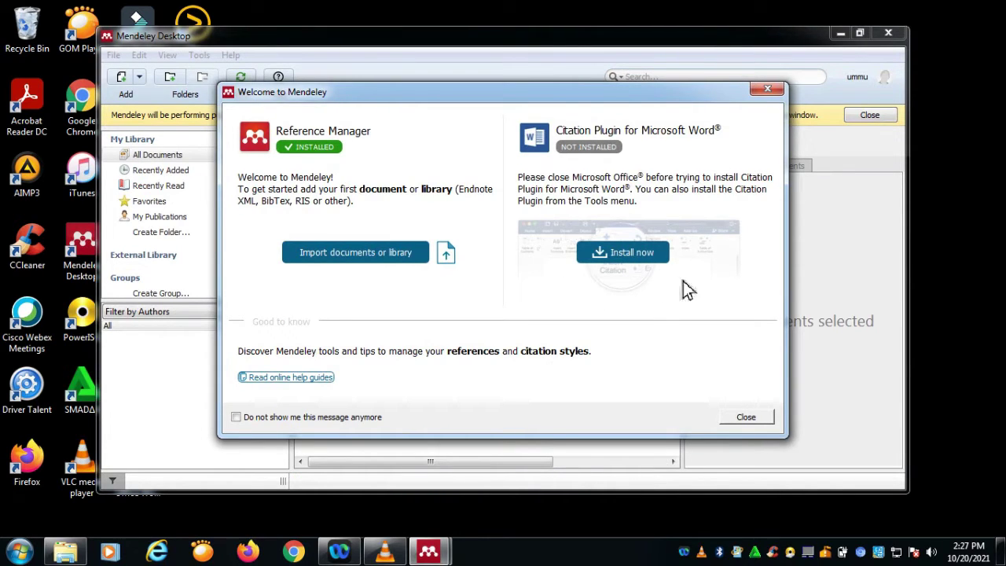
Step: Install the Microsoft Word citation plugin and close the Welcome to Mendeley dialog
{"action": "left_click", "coordinate": [633, 253]}
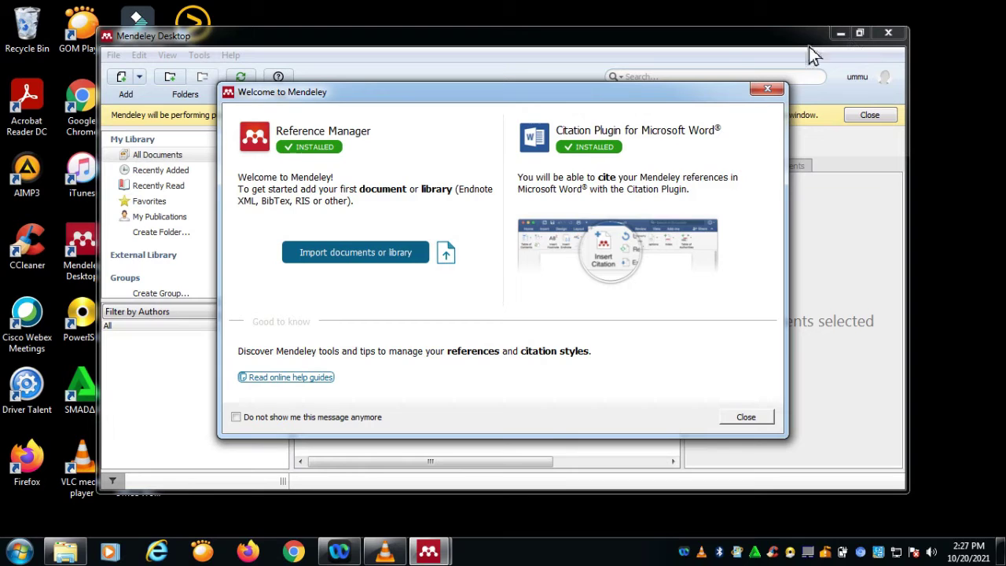
{"action": "left_click", "coordinate": [748, 419]}
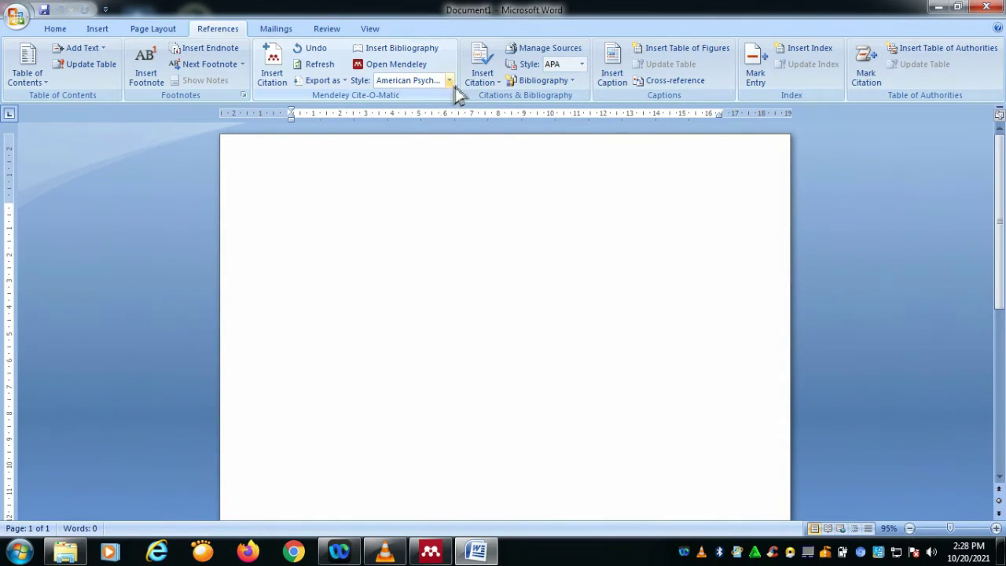
Step: Check the Cite-O-Matic style list, keep American Psychological Association, and return to Mendeley Desktop
{"action": "left_click", "coordinate": [451, 84]}
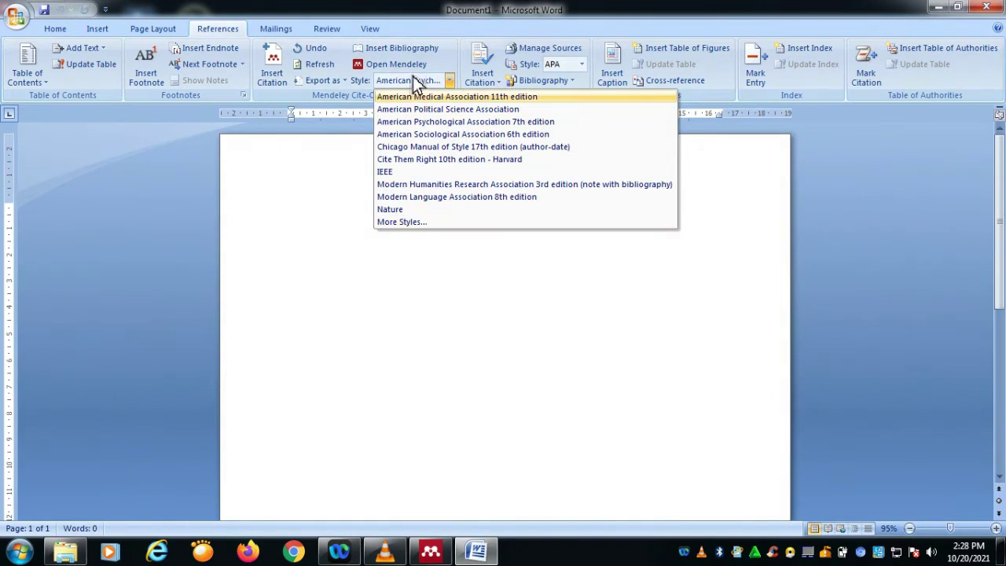
{"action": "left_click", "coordinate": [497, 368]}
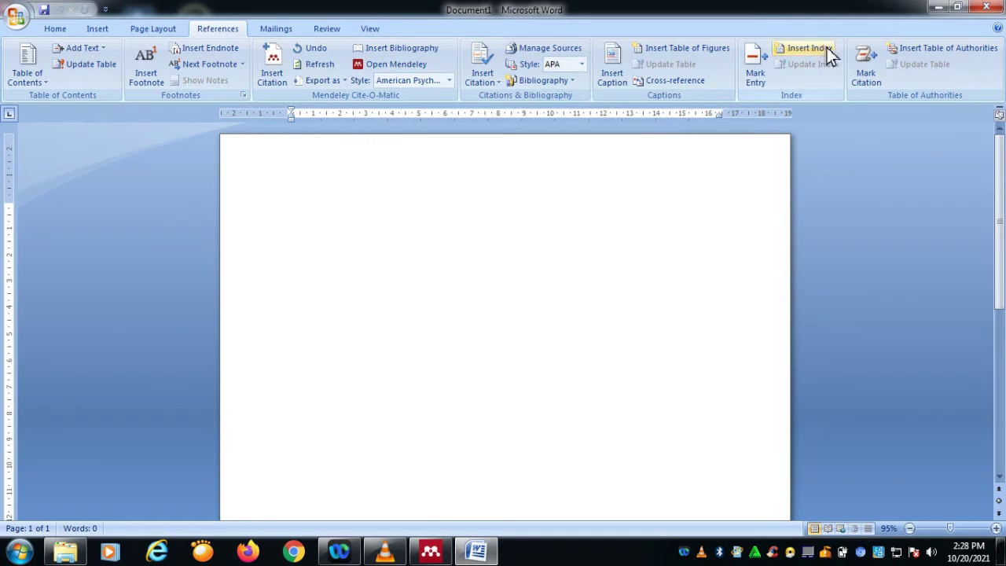
{"action": "left_click", "coordinate": [425, 550]}
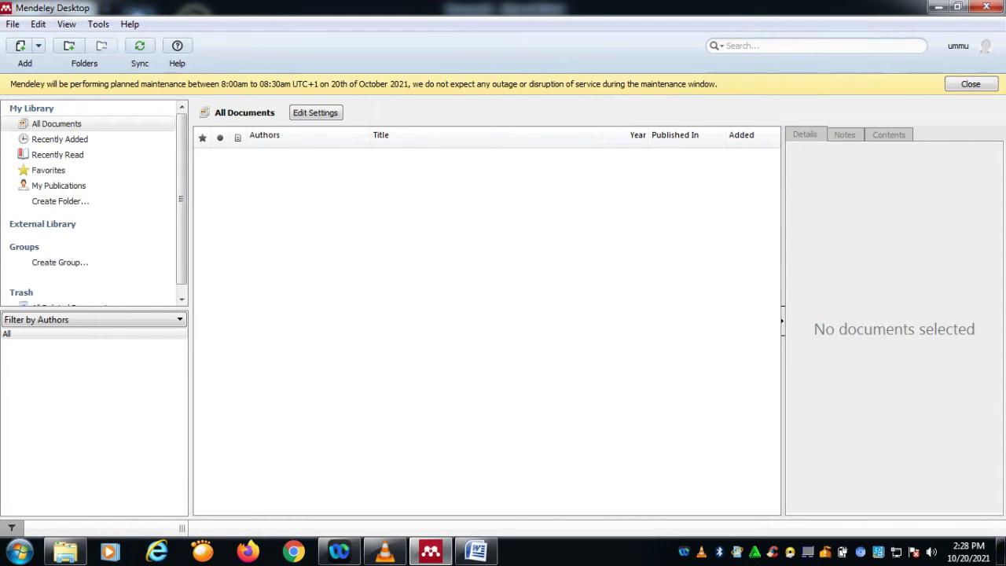
{"action": "left_click", "coordinate": [38, 46]}
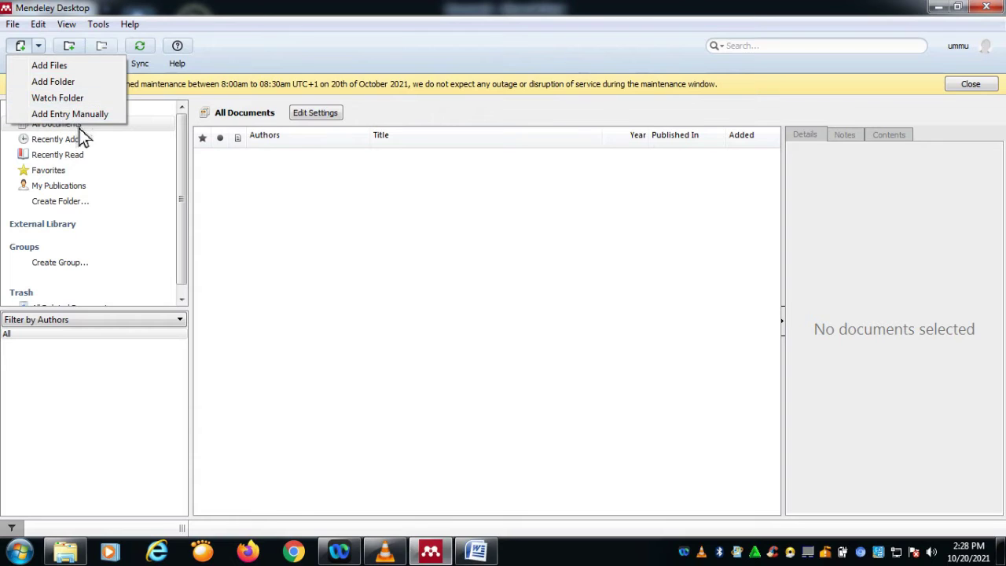
{"action": "left_click", "coordinate": [44, 30]}
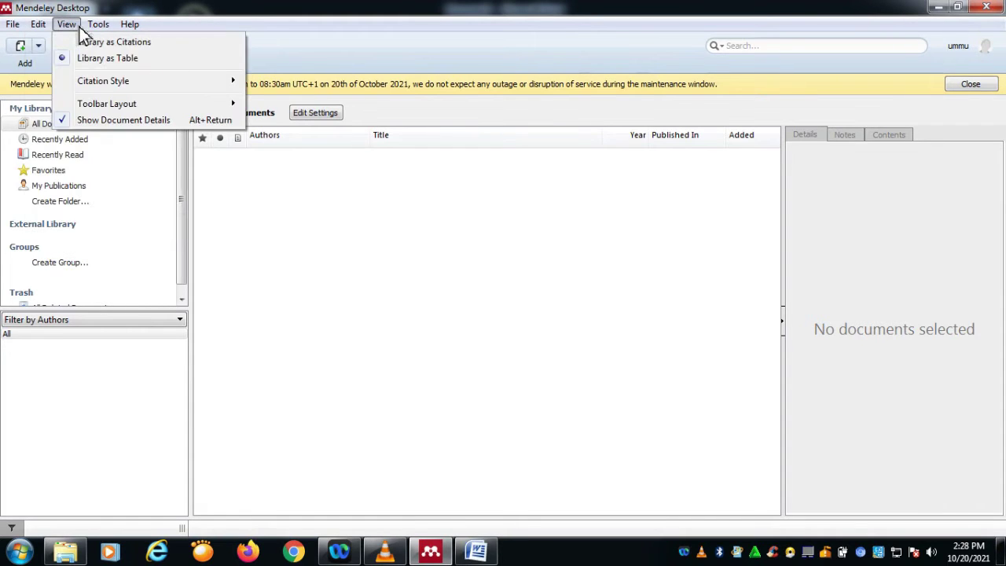
{"action": "mouse_move", "coordinate": [99, 25]}
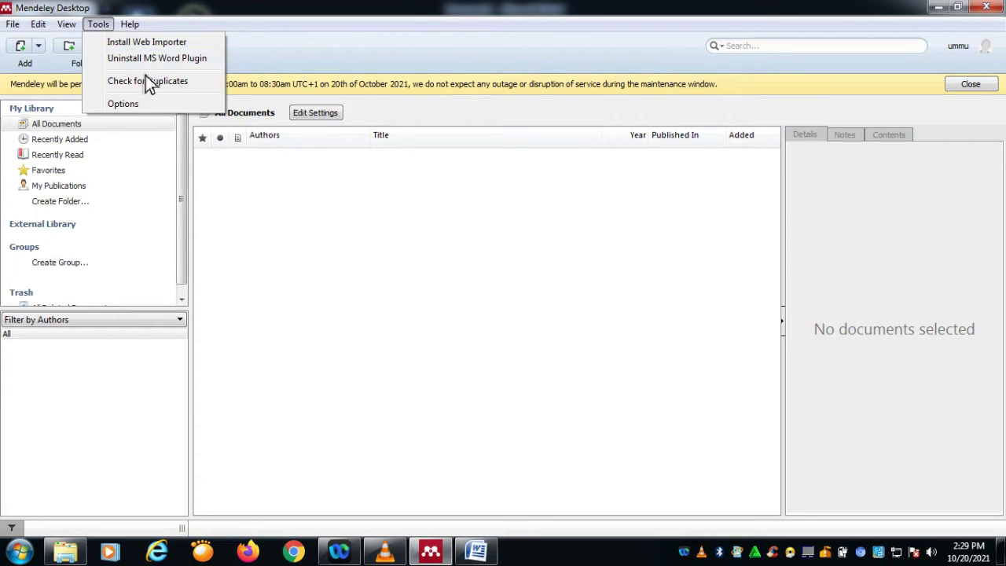
{"action": "mouse_move", "coordinate": [130, 24]}
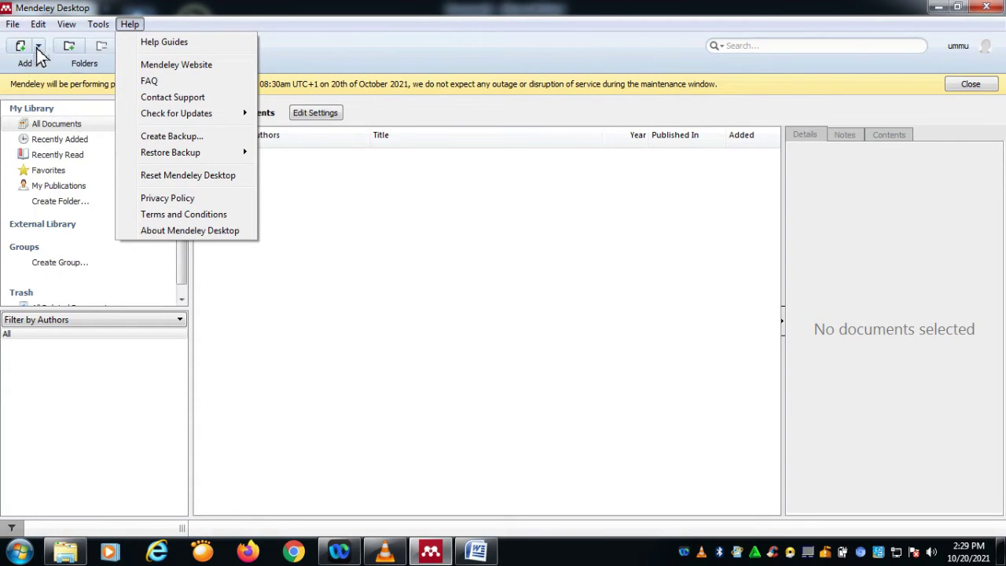
{"action": "left_click", "coordinate": [387, 203]}
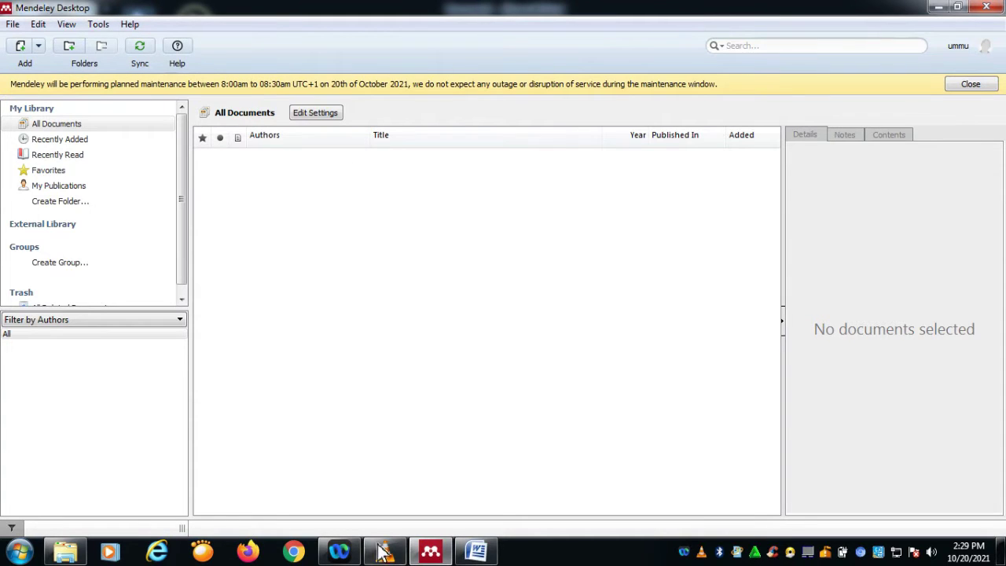
{"action": "left_click", "coordinate": [498, 460]}
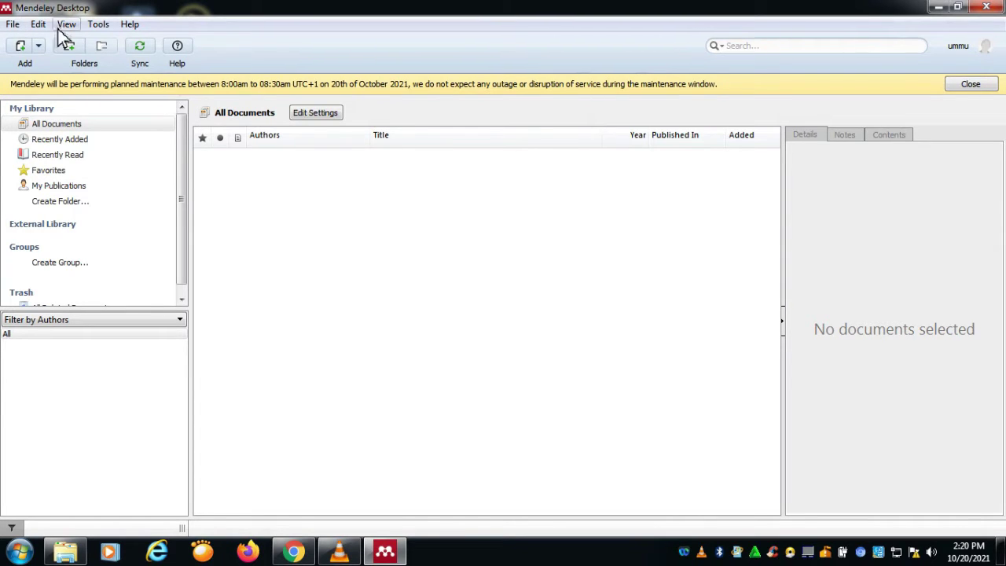
Step: Start adding files and browse to F:\UNIVERSITAS PALANGKA RAYA\MENDELEY
{"action": "left_click", "coordinate": [13, 24]}
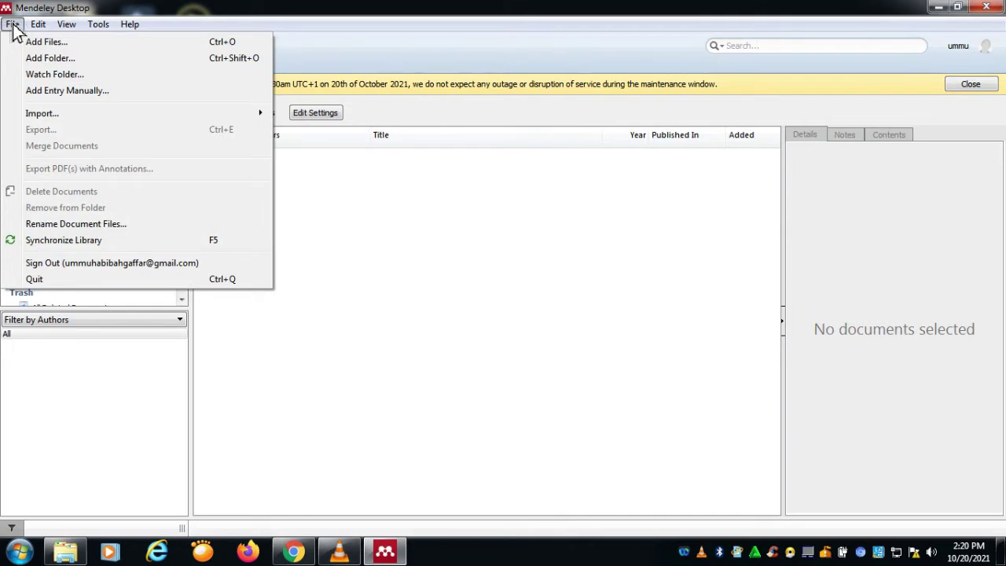
{"action": "left_click", "coordinate": [51, 47]}
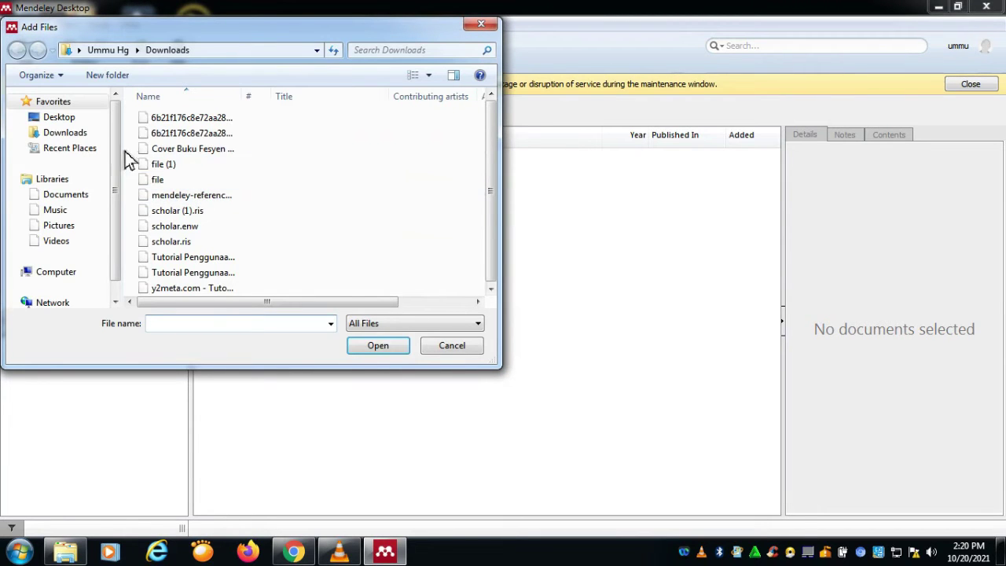
{"action": "scroll", "coordinate": [104, 252], "scroll_direction": "down", "scroll_amount": 2}
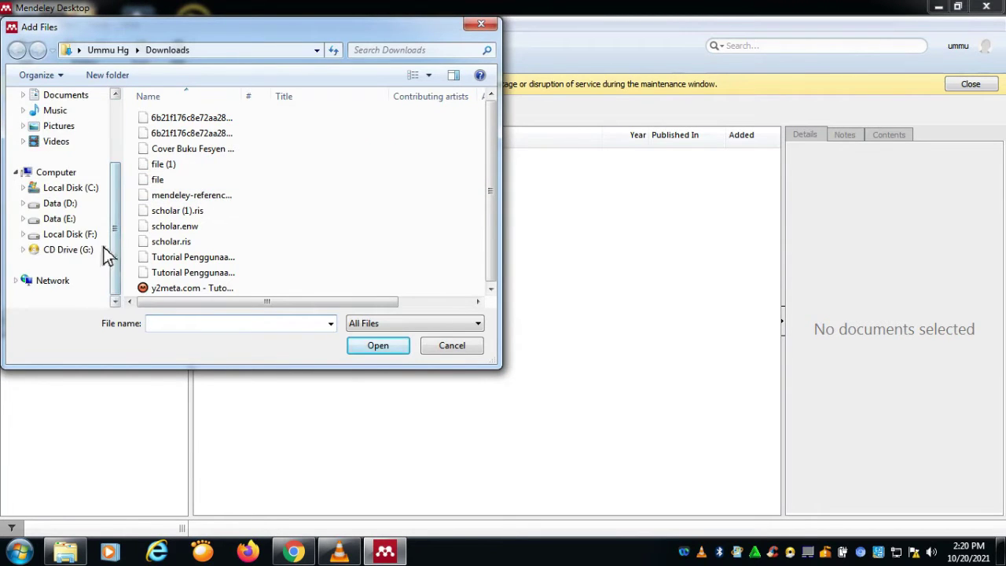
{"action": "left_click", "coordinate": [97, 234]}
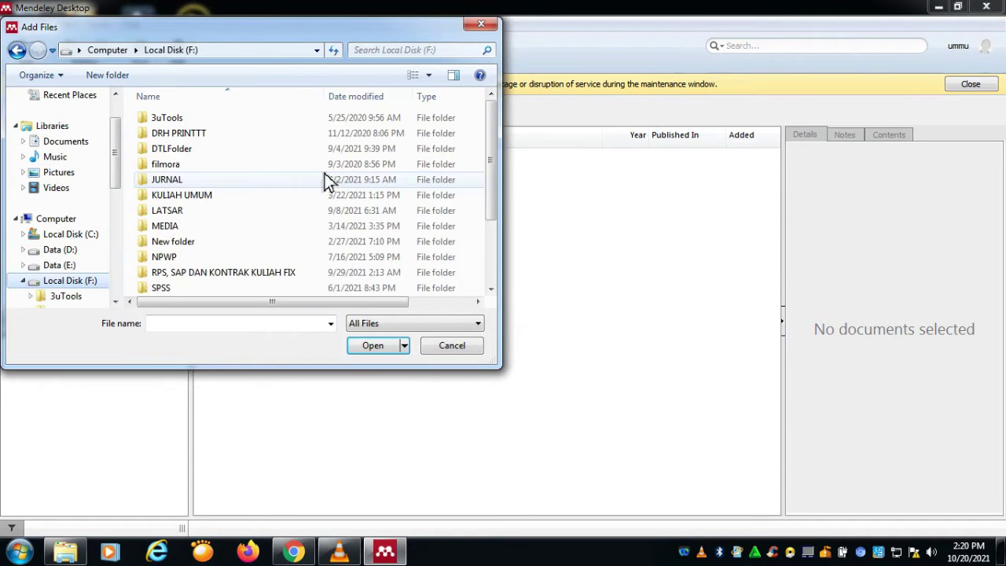
{"action": "scroll", "coordinate": [475, 235], "scroll_direction": "down", "scroll_amount": 2}
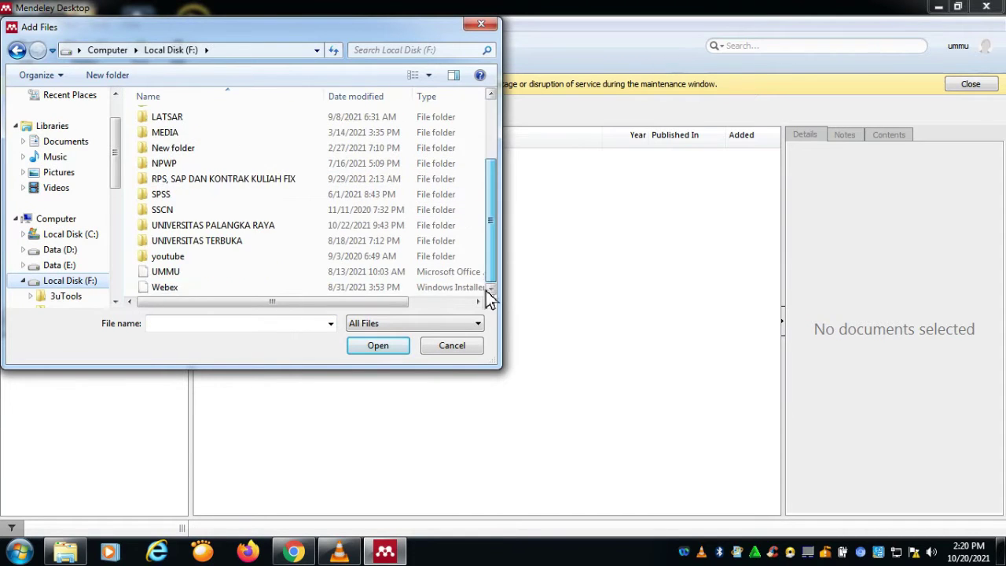
{"action": "double_click", "coordinate": [252, 231]}
{"action": "scroll", "coordinate": [235, 238], "scroll_direction": "down", "scroll_amount": 2}
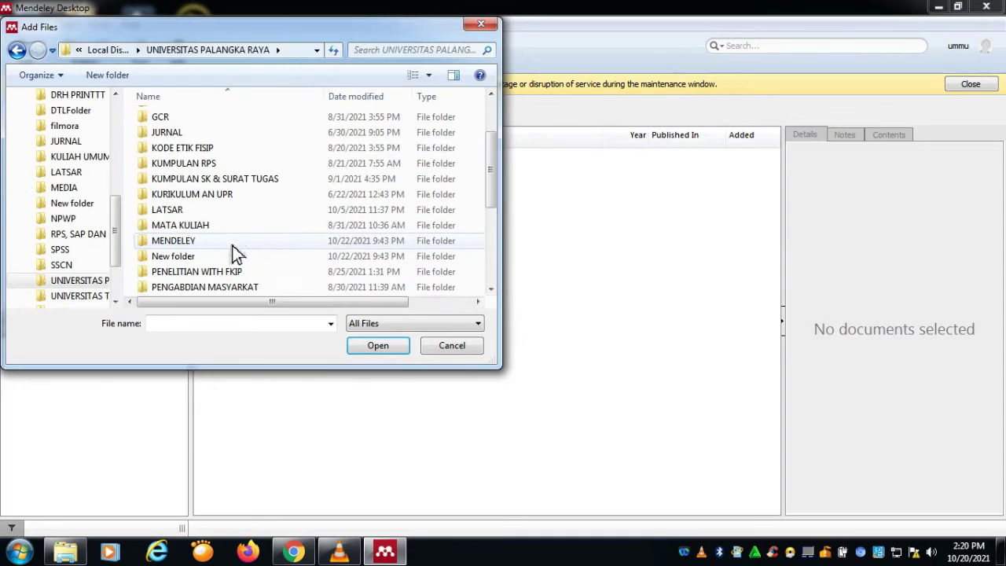
{"action": "double_click", "coordinate": [188, 244]}
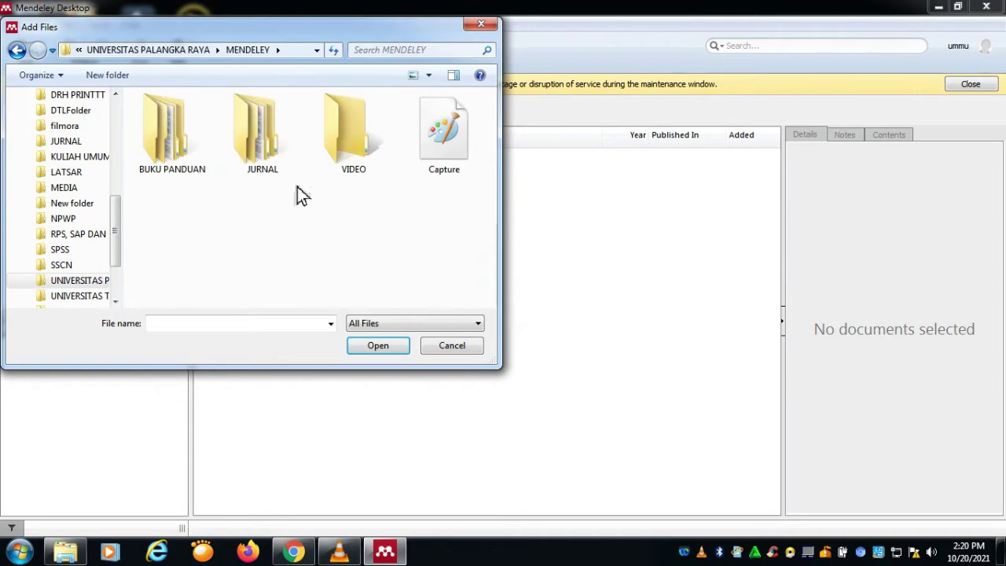
{"action": "double_click", "coordinate": [275, 168]}
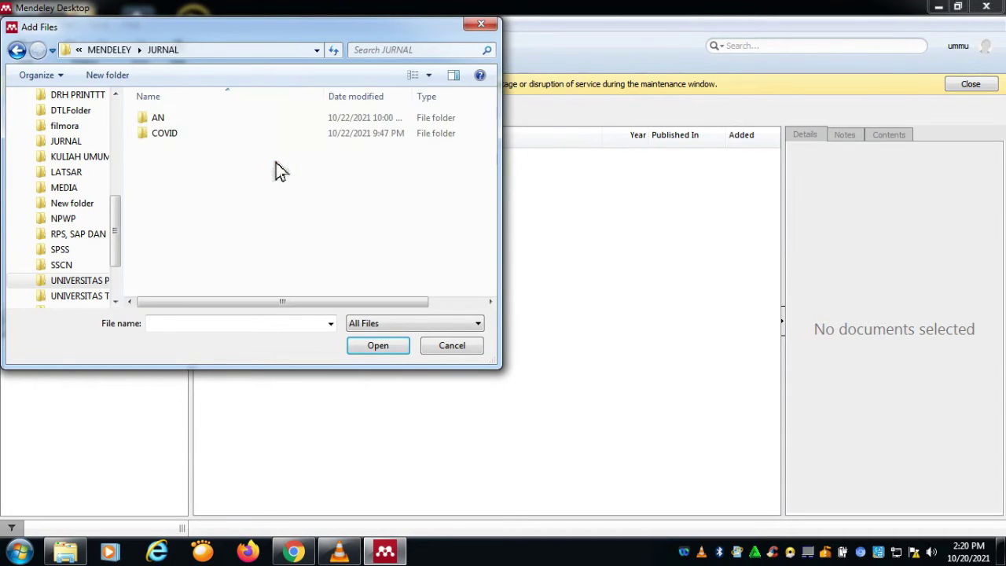
{"action": "double_click", "coordinate": [190, 121]}
{"action": "double_click", "coordinate": [188, 118]}
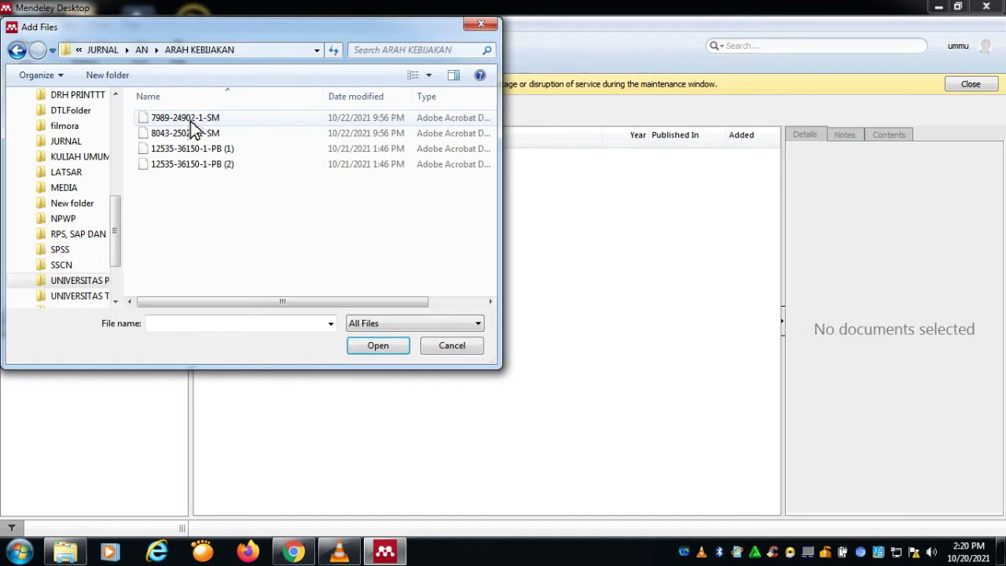
{"action": "left_click", "coordinate": [16, 49]}
{"action": "double_click", "coordinate": [189, 136]}
{"action": "left_click", "coordinate": [216, 120]}
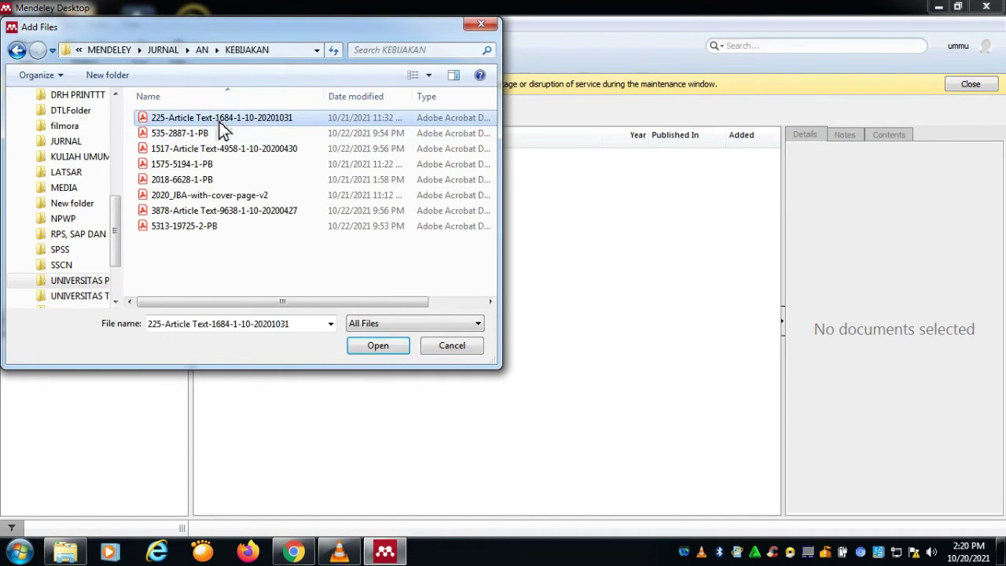
{"action": "left_click", "coordinate": [383, 352]}
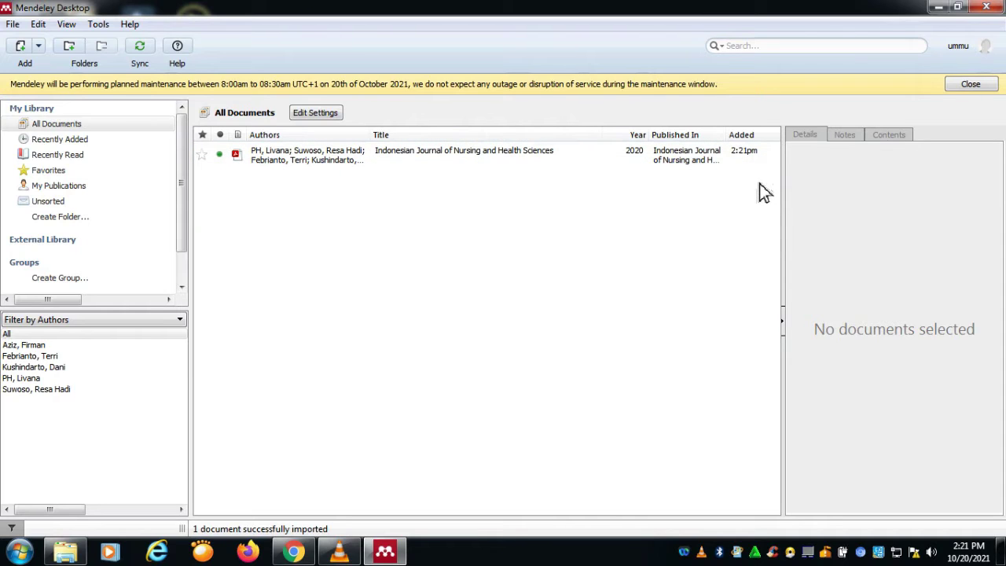
Step: Start a folder import and expand drive F: to the UNIVERSITAS PALANGKA RAYA folder
{"action": "left_click", "coordinate": [14, 25]}
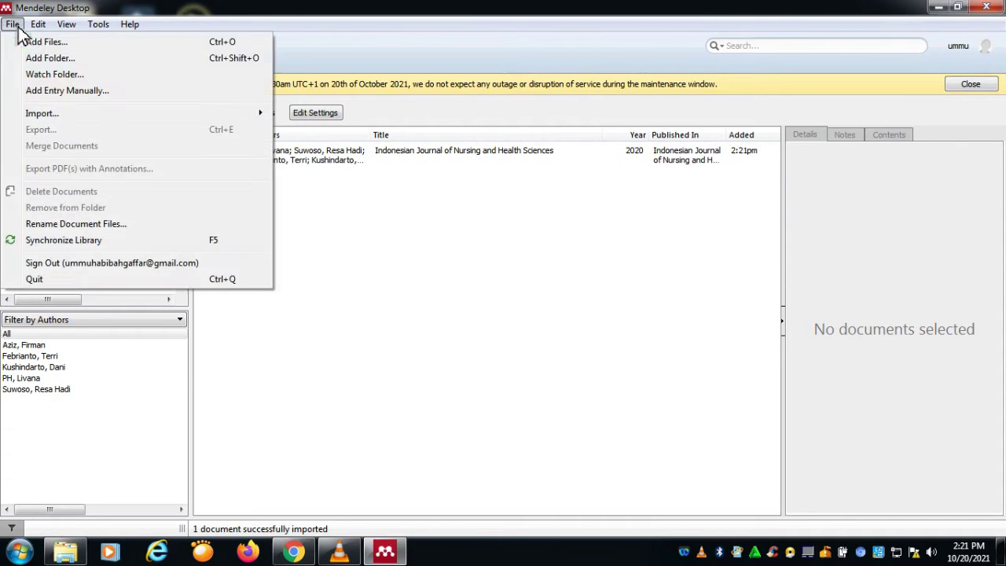
{"action": "left_click", "coordinate": [50, 59]}
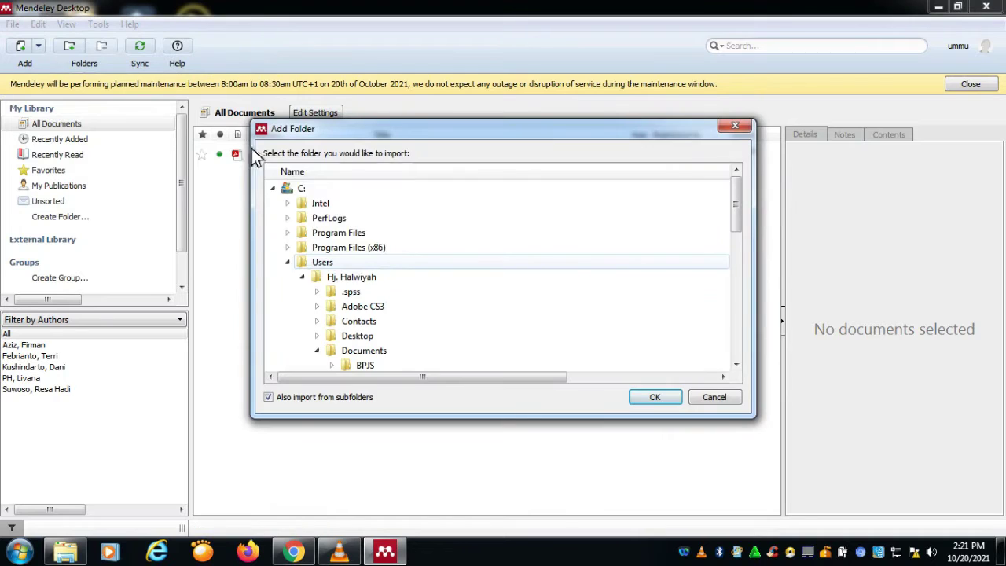
{"action": "left_click_drag", "start_coordinate": [738, 230], "coordinate": [749, 360]}
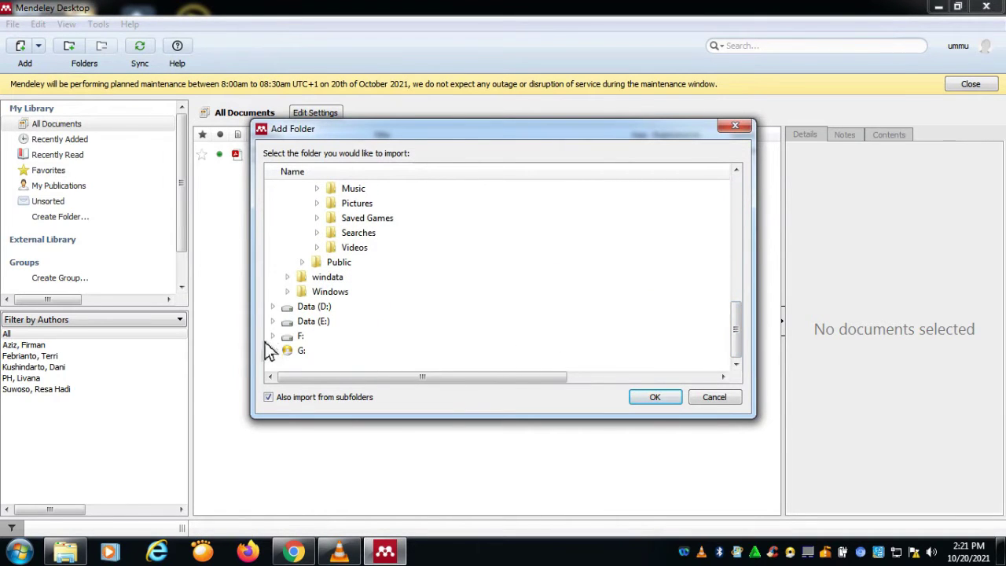
{"action": "double_click", "coordinate": [325, 337]}
{"action": "scroll", "coordinate": [389, 338], "scroll_direction": "down", "scroll_amount": 4}
{"action": "left_click", "coordinate": [391, 320]}
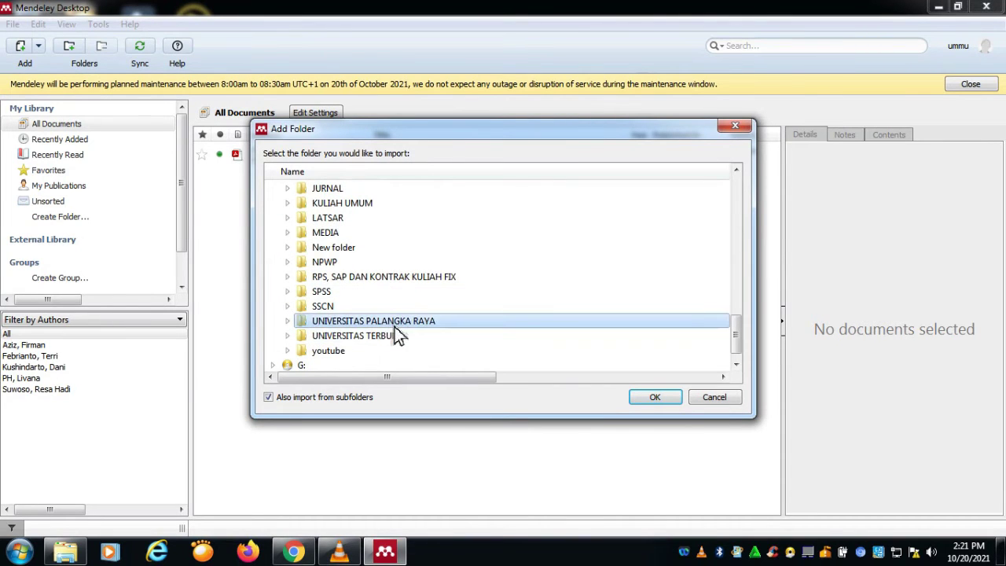
{"action": "double_click", "coordinate": [391, 321]}
Step: Expand MENDELEY\JURNAL\AN and import the whole KEBIJAKAN folder
{"action": "scroll", "coordinate": [391, 321], "scroll_direction": "down", "scroll_amount": 1}
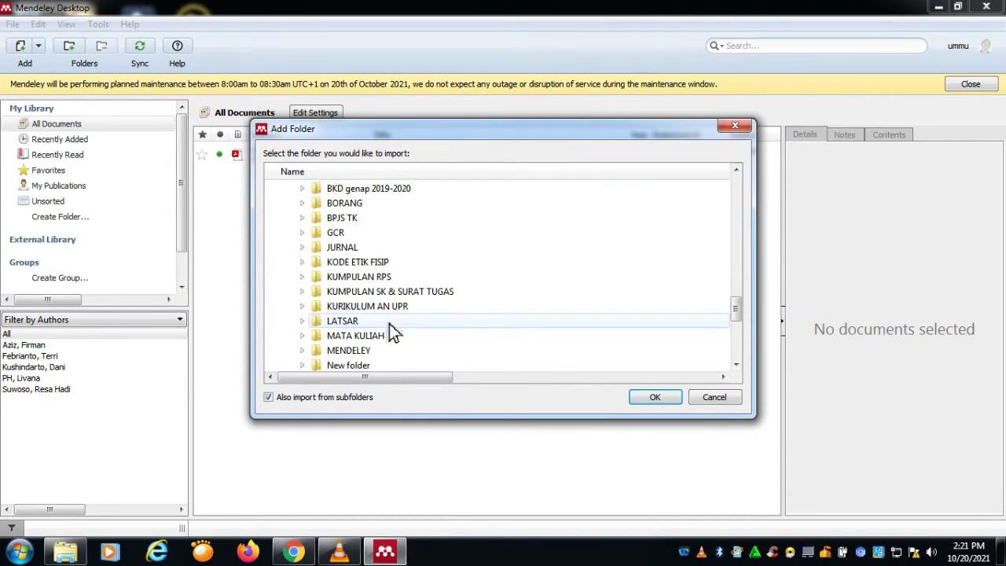
{"action": "scroll", "coordinate": [367, 312], "scroll_direction": "down", "scroll_amount": 1}
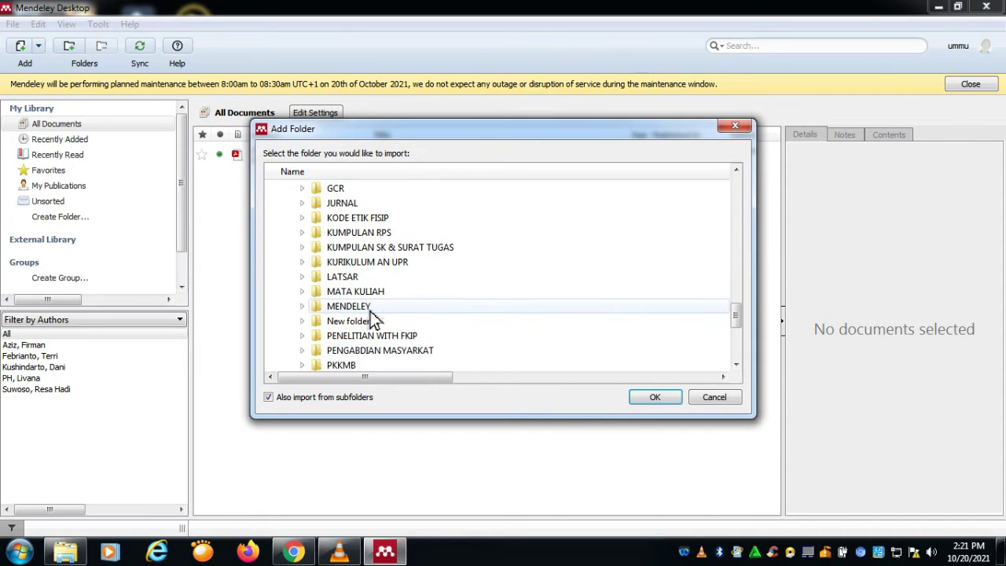
{"action": "double_click", "coordinate": [367, 306]}
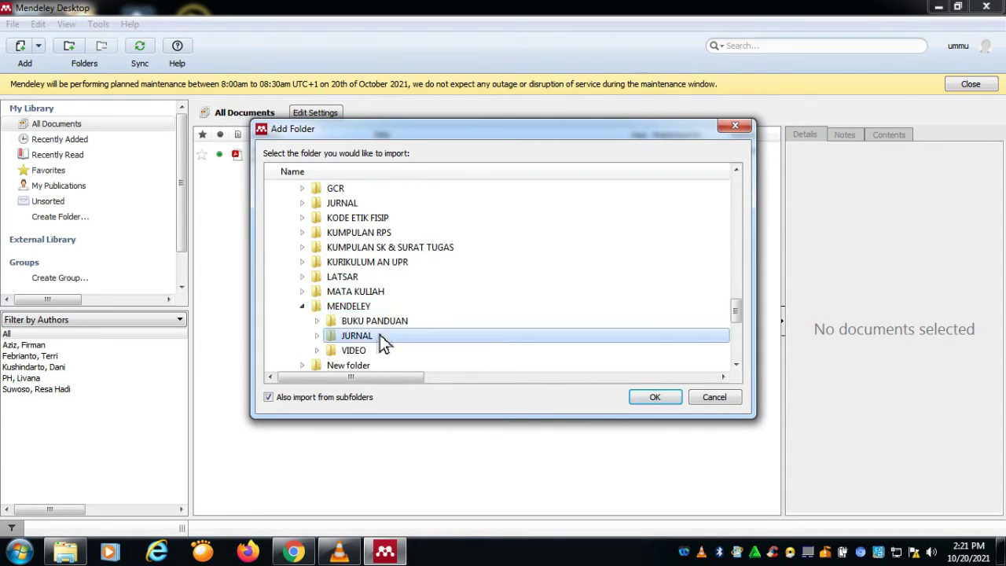
{"action": "double_click", "coordinate": [380, 336]}
{"action": "scroll", "coordinate": [363, 330], "scroll_direction": "down", "scroll_amount": 1}
{"action": "double_click", "coordinate": [363, 306]}
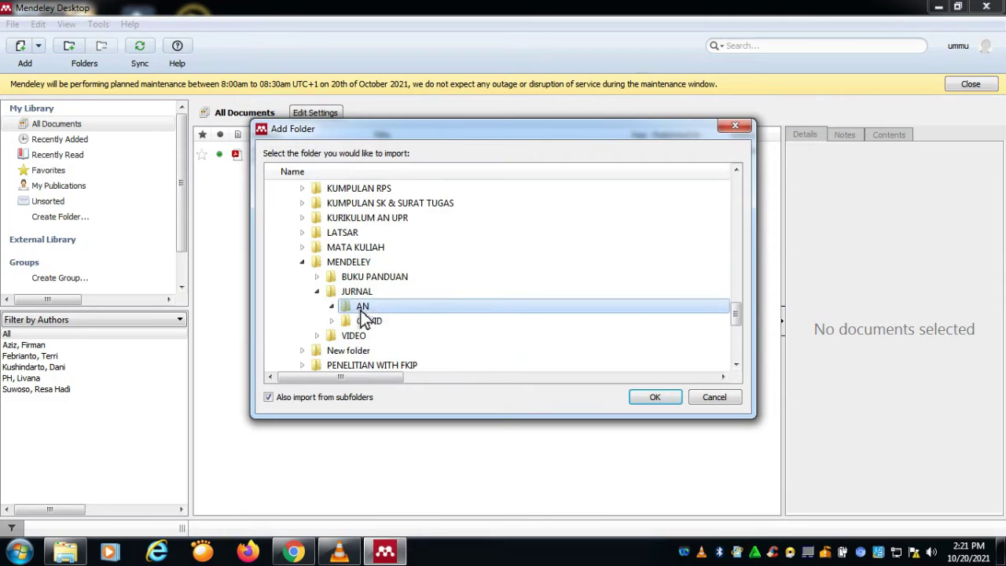
{"action": "scroll", "coordinate": [409, 313], "scroll_direction": "down", "scroll_amount": 1}
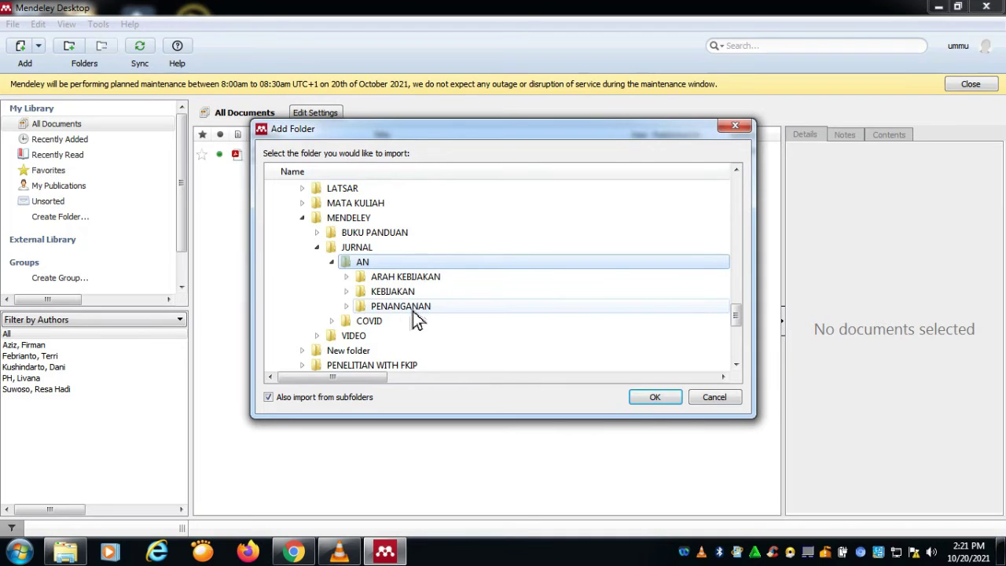
{"action": "left_click", "coordinate": [410, 292]}
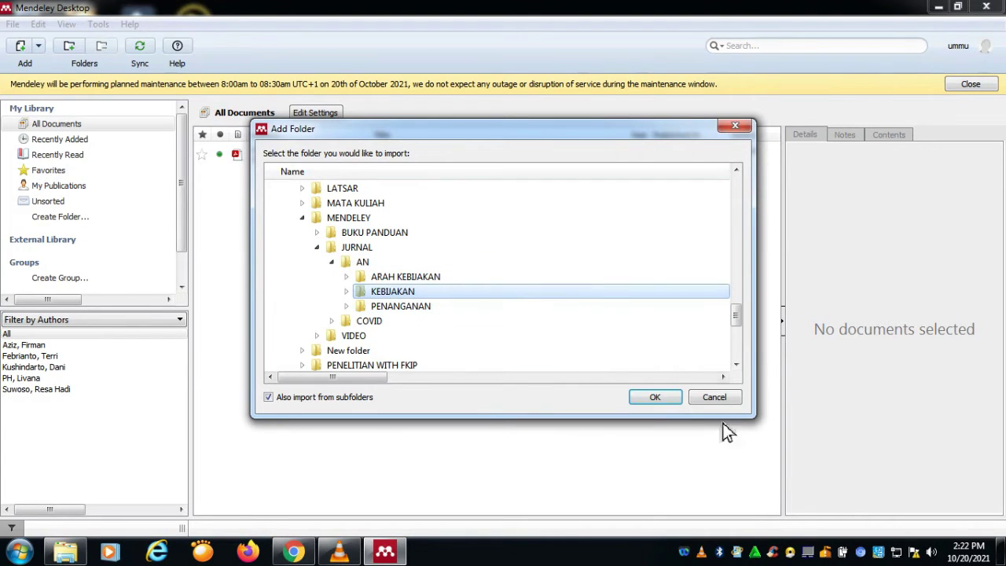
{"action": "left_click", "coordinate": [670, 401]}
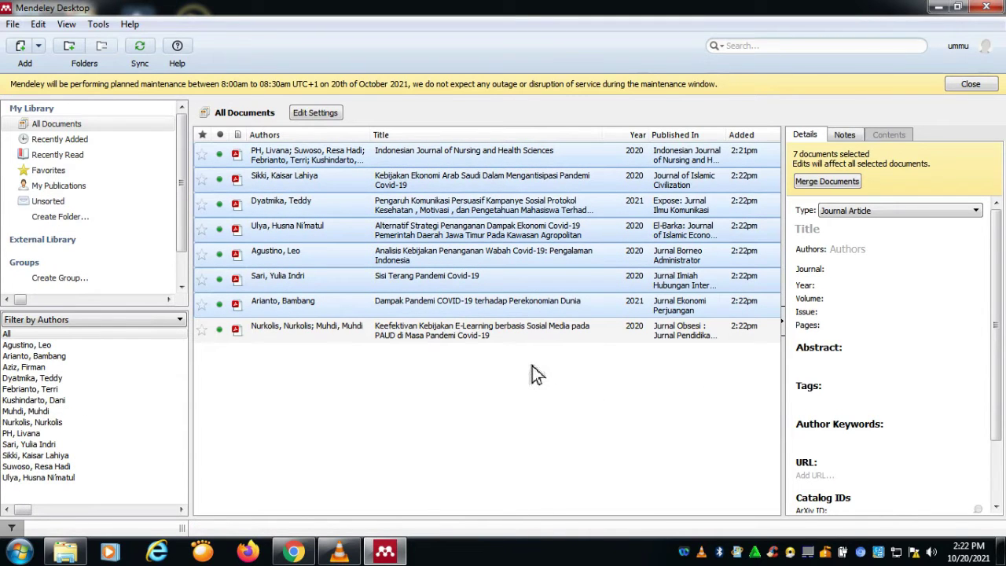
Step: Select the Arab Saudi economic-policy article and scroll its details down to the attached PDF
{"action": "left_click", "coordinate": [570, 161]}
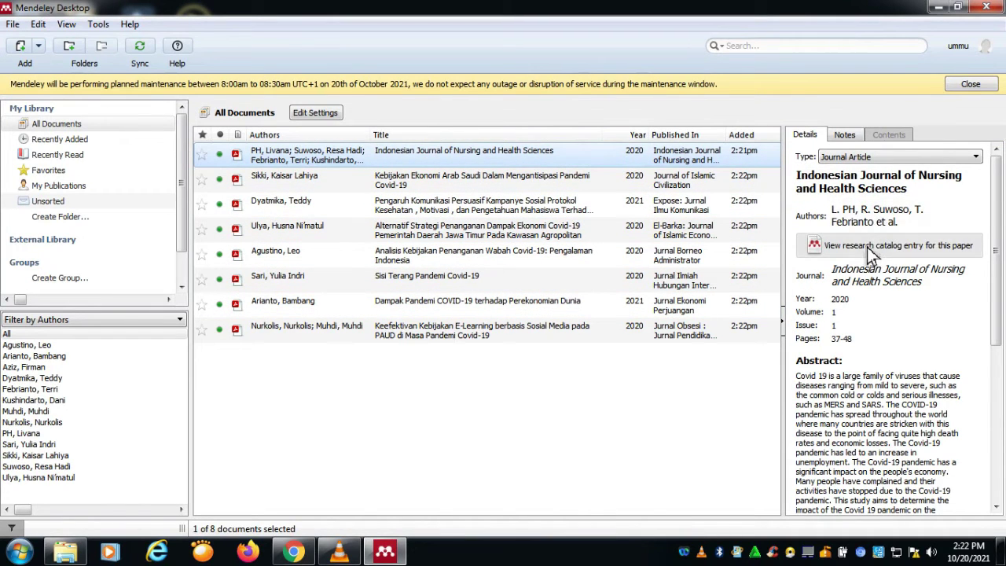
{"action": "left_click", "coordinate": [665, 189]}
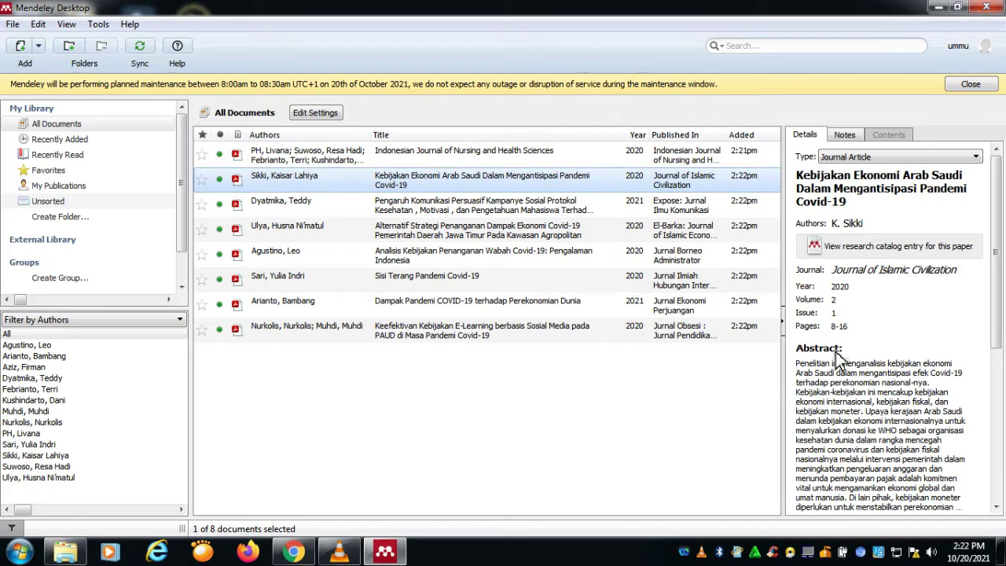
{"action": "scroll", "coordinate": [844, 386], "scroll_direction": "down", "scroll_amount": 1}
{"action": "scroll", "coordinate": [844, 386], "scroll_direction": "down", "scroll_amount": 4}
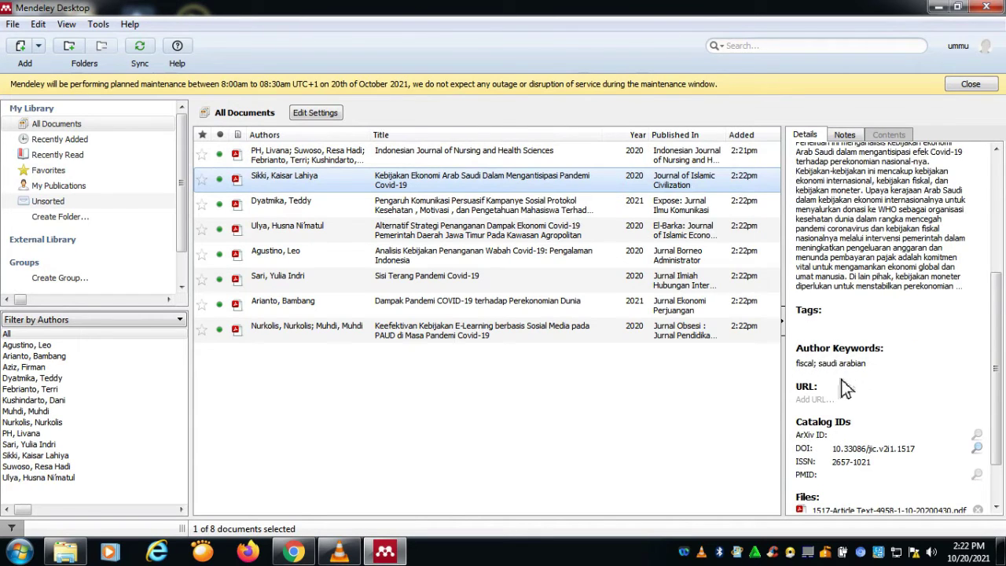
{"action": "scroll", "coordinate": [867, 426], "scroll_direction": "down", "scroll_amount": 2}
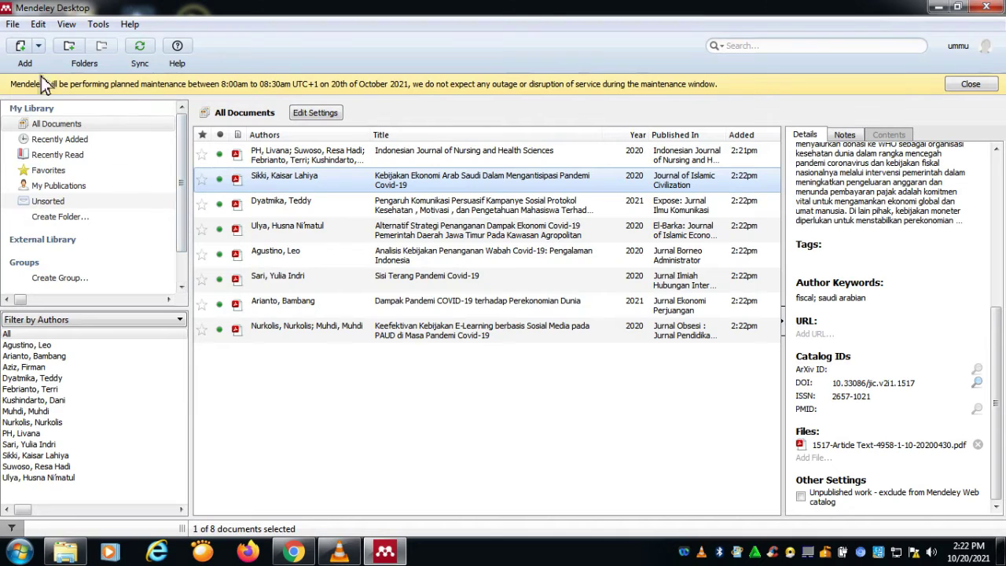
{"action": "left_click", "coordinate": [12, 24]}
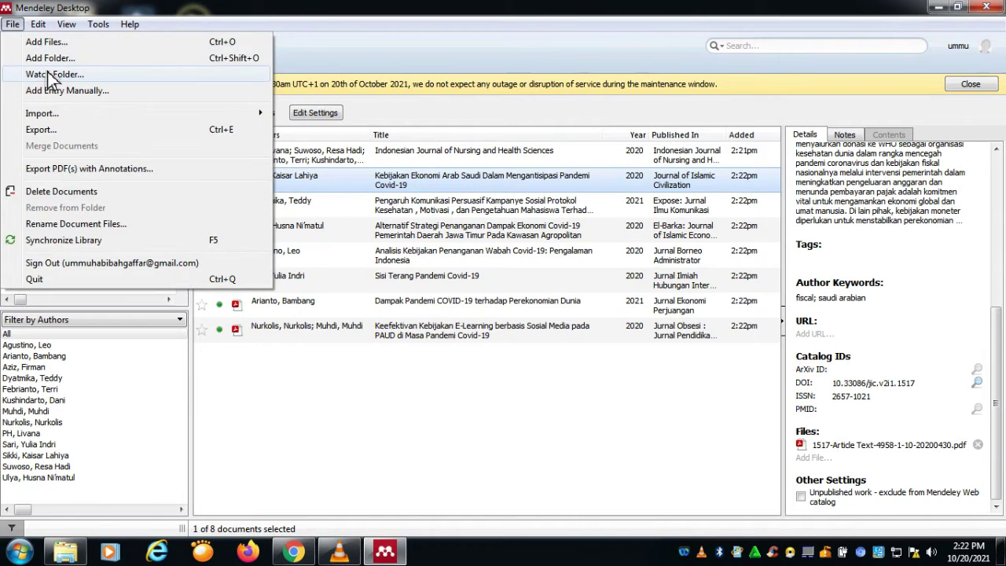
Step: In Watch Folder, expand F: > UNIVERSITAS PALANGKA RAYA > MENDELEY > JURNAL > AN
{"action": "left_click", "coordinate": [52, 75]}
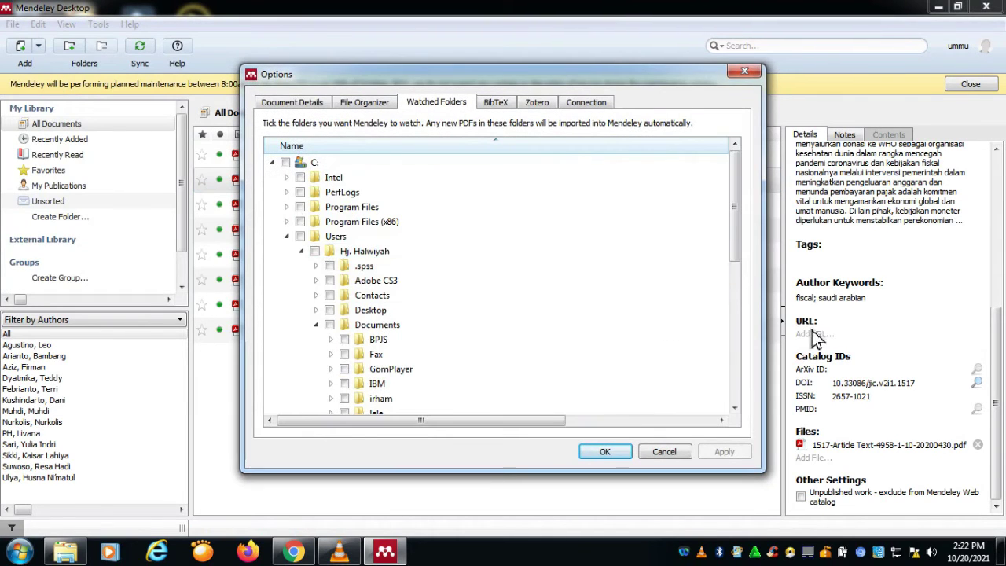
{"action": "left_click_drag", "start_coordinate": [737, 251], "coordinate": [746, 403]}
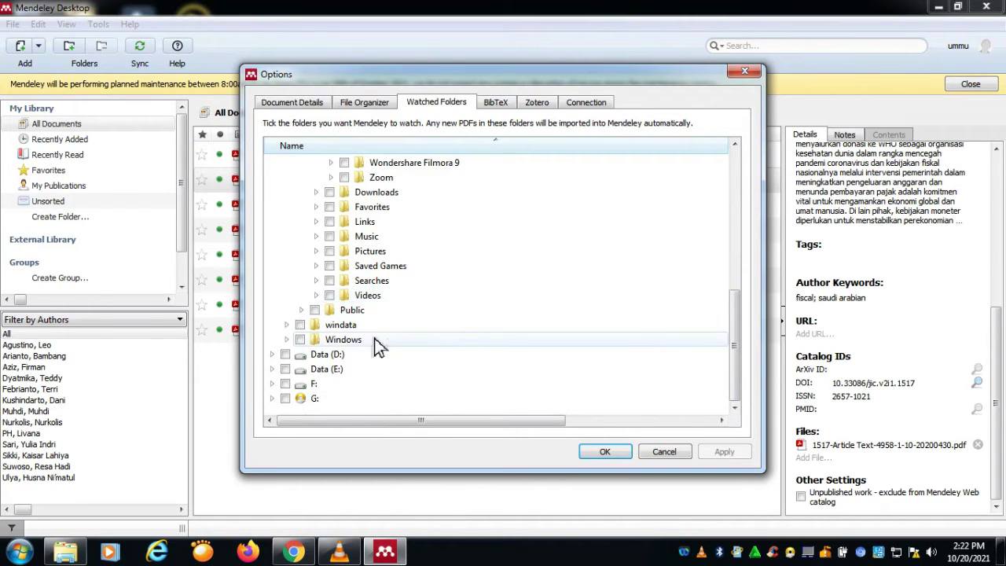
{"action": "double_click", "coordinate": [338, 384]}
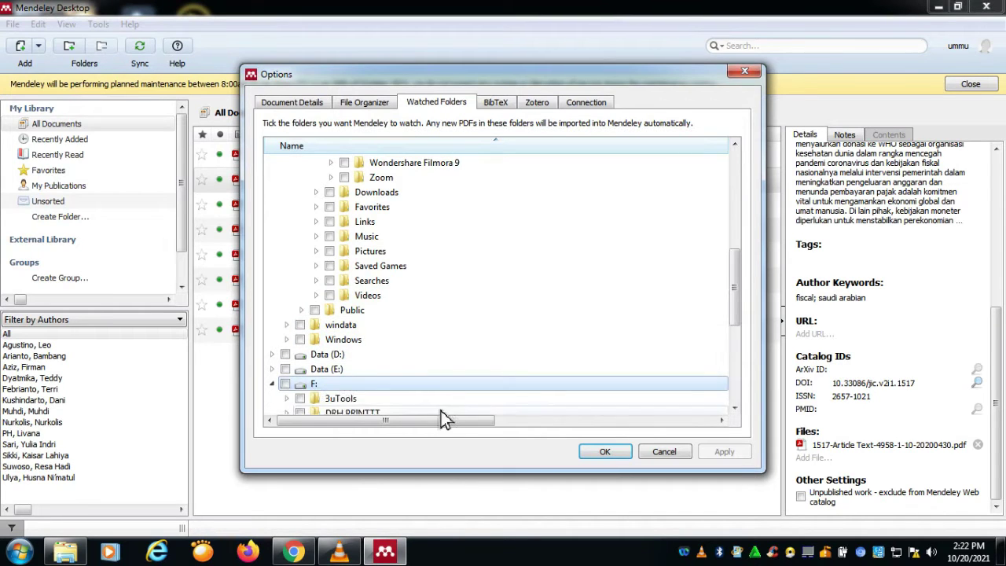
{"action": "scroll", "coordinate": [441, 410], "scroll_direction": "down", "scroll_amount": 5}
{"action": "double_click", "coordinate": [412, 358]}
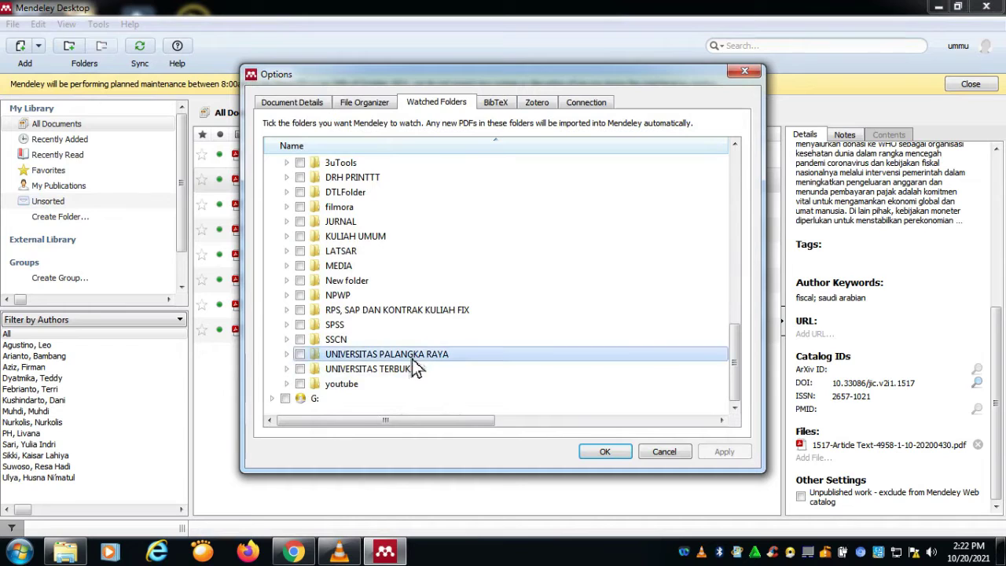
{"action": "scroll", "coordinate": [409, 360], "scroll_direction": "down", "scroll_amount": 6}
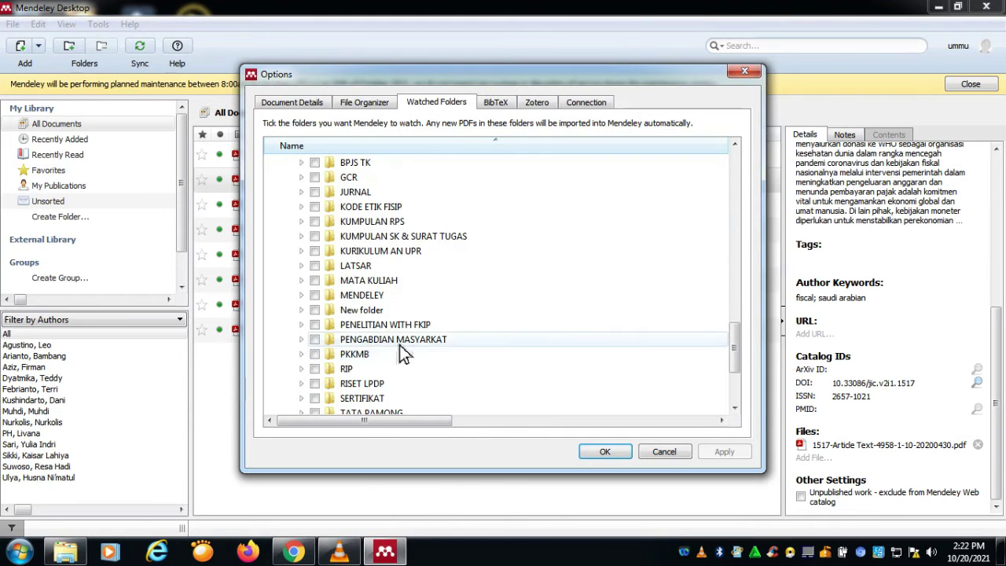
{"action": "scroll", "coordinate": [407, 346], "scroll_direction": "down", "scroll_amount": 1}
{"action": "double_click", "coordinate": [397, 253]}
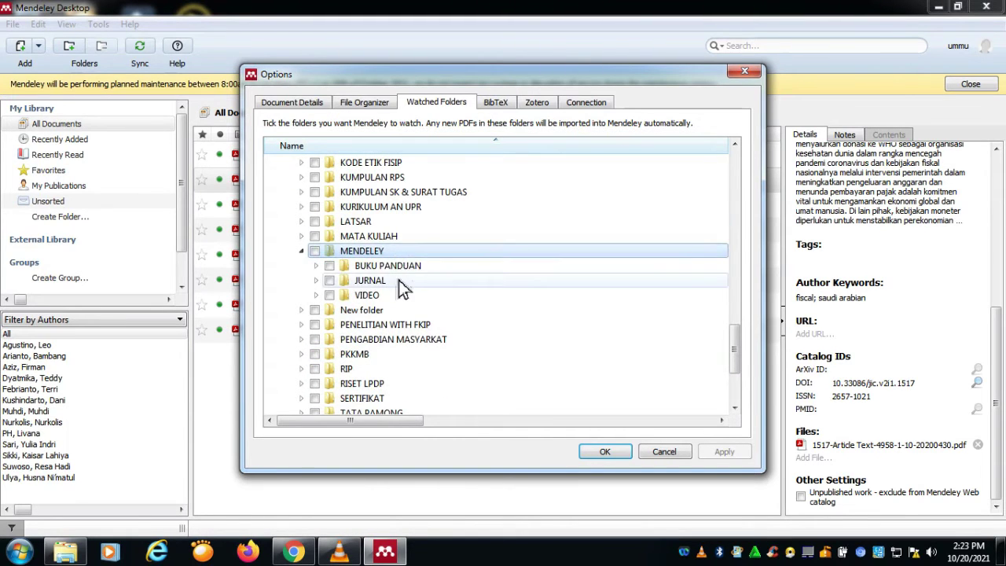
{"action": "double_click", "coordinate": [398, 279]}
{"action": "double_click", "coordinate": [394, 295]}
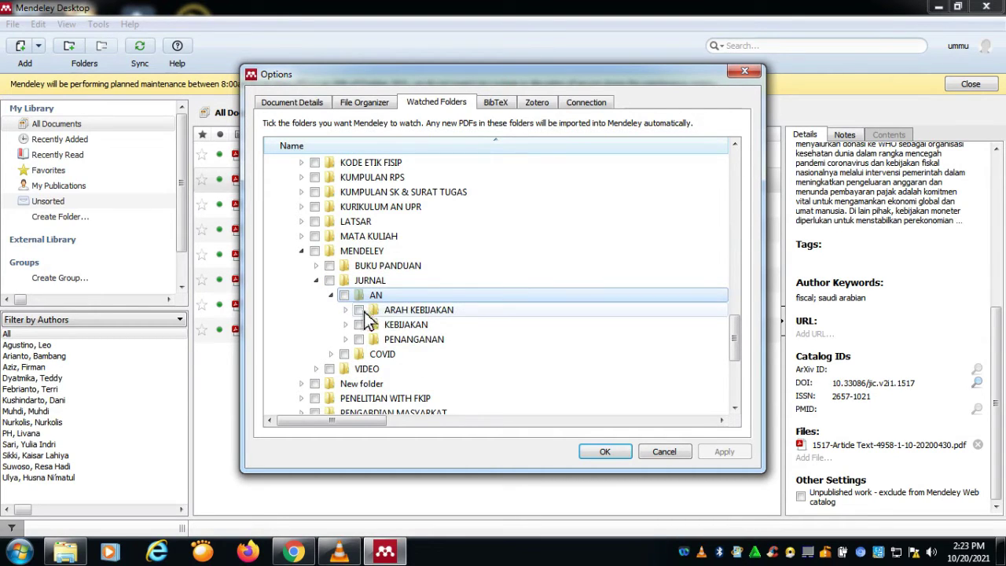
Step: Tick ARAH KEBIJAKAN and PENANGANAN as watched folders and confirm, then check the imported articles
{"action": "left_click", "coordinate": [360, 311]}
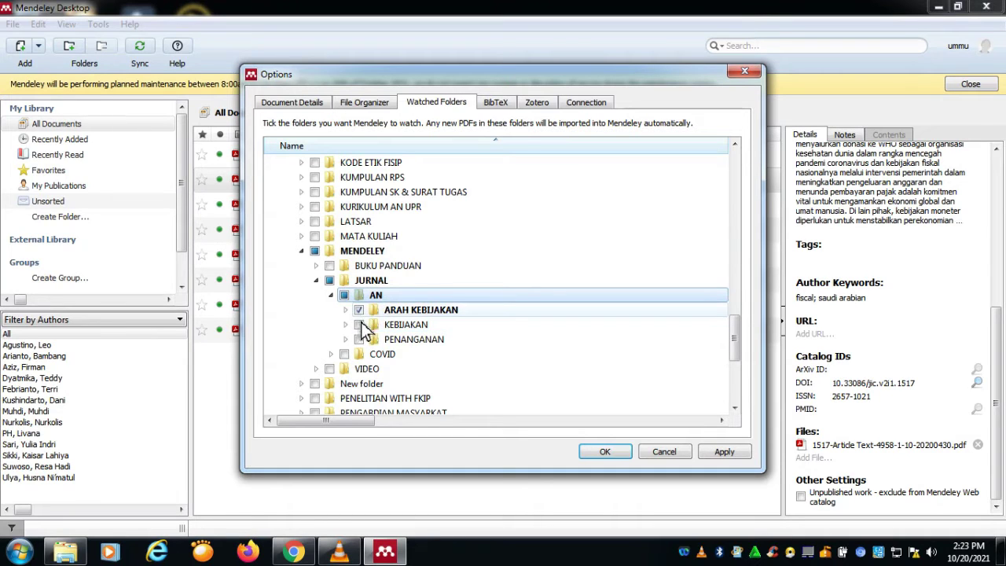
{"action": "left_click", "coordinate": [359, 339]}
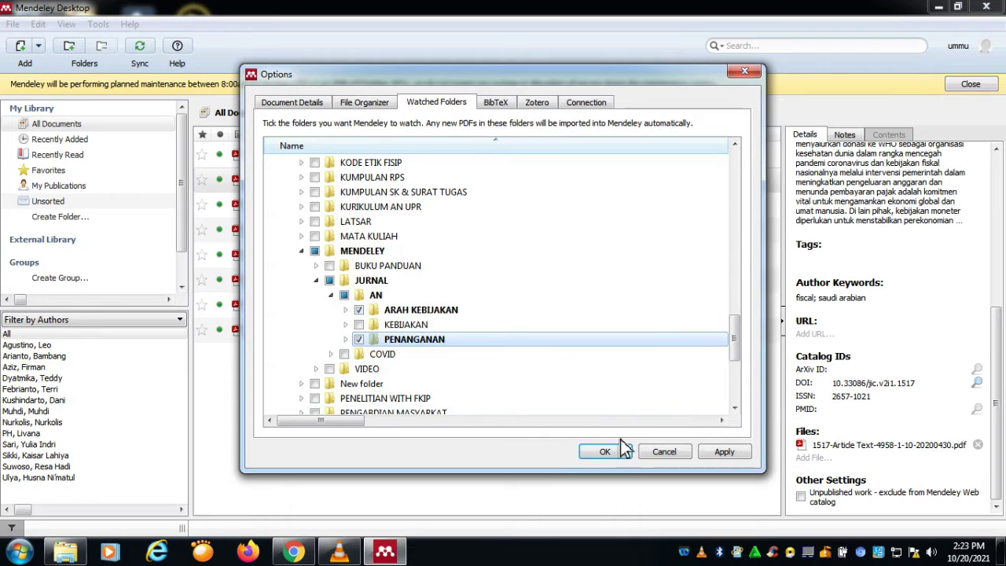
{"action": "left_click", "coordinate": [623, 451]}
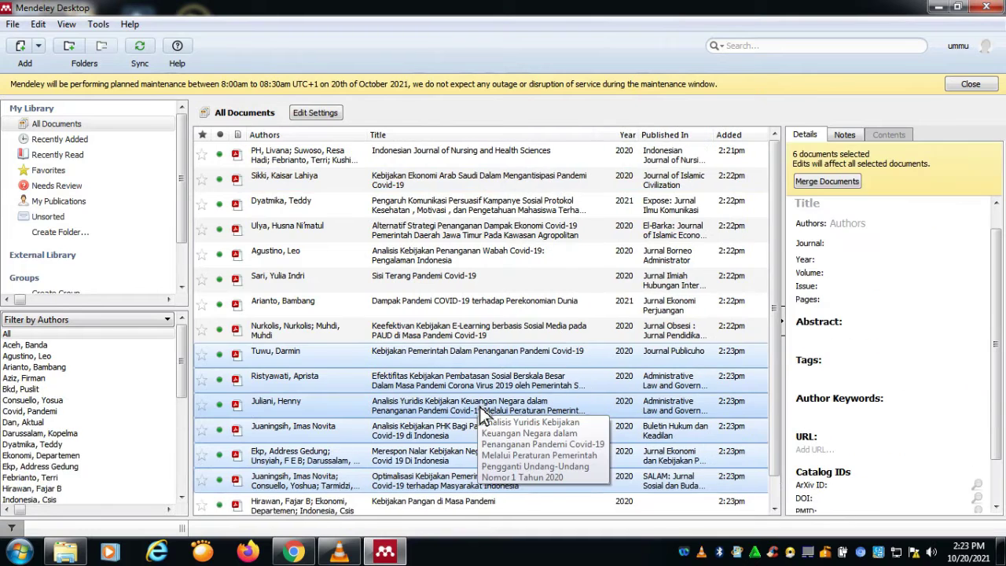
{"action": "scroll", "coordinate": [493, 262], "scroll_direction": "down", "scroll_amount": 1}
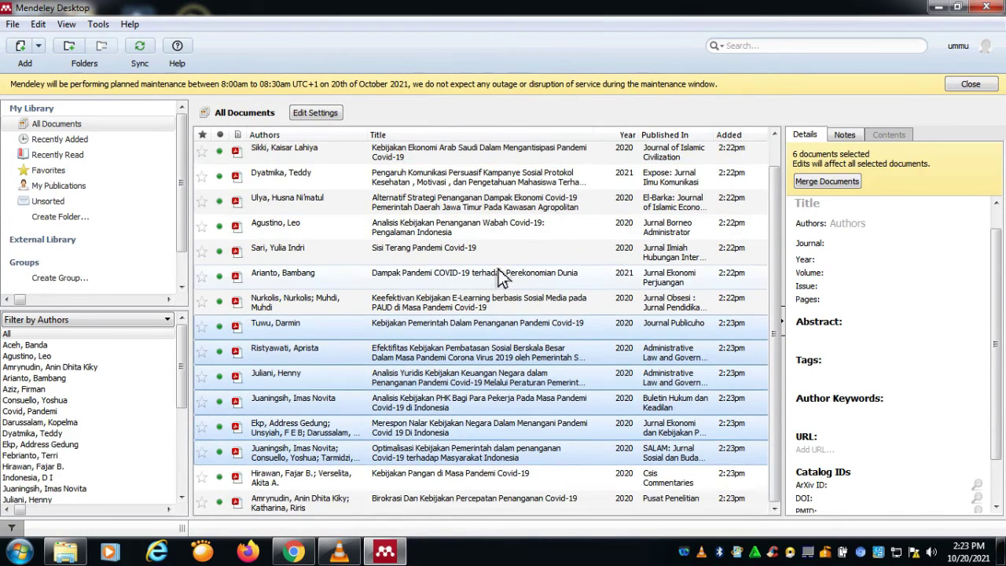
{"action": "scroll", "coordinate": [539, 344], "scroll_direction": "up", "scroll_amount": 1}
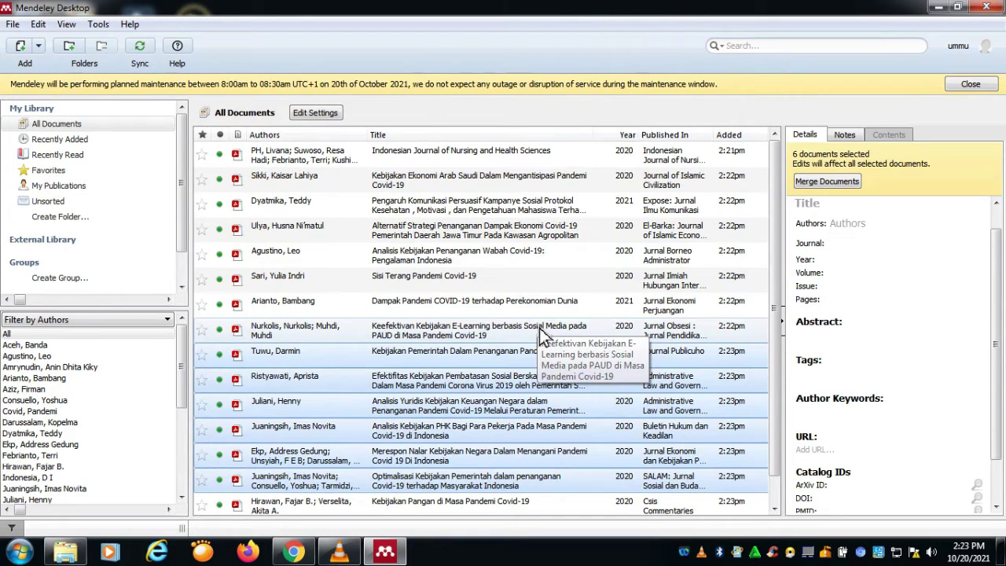
{"action": "left_click", "coordinate": [13, 24]}
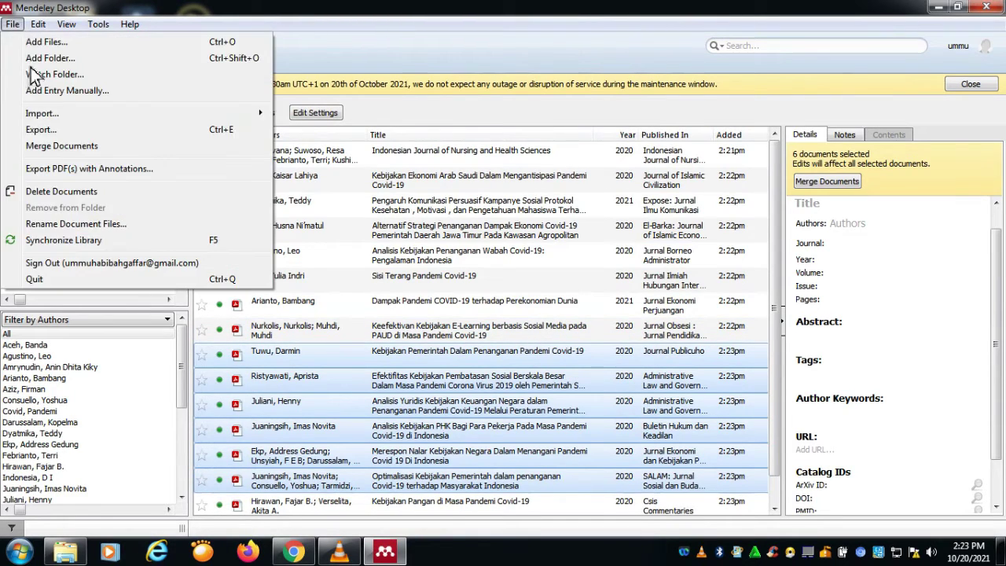
Step: Start a blank Add Entry Manually document and bring up Windows Explorer on Downloads
{"action": "left_click", "coordinate": [66, 90]}
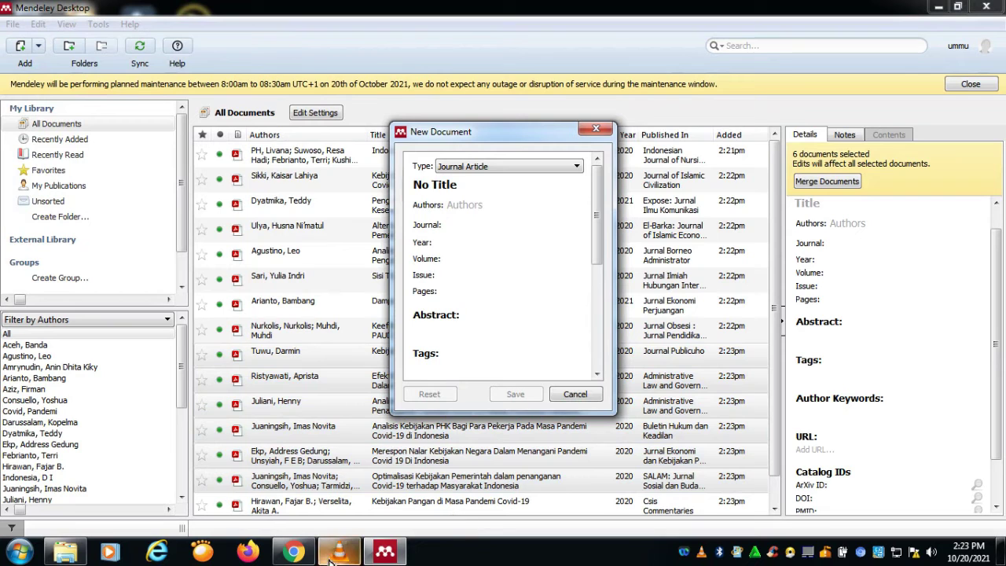
{"action": "left_click", "coordinate": [66, 551]}
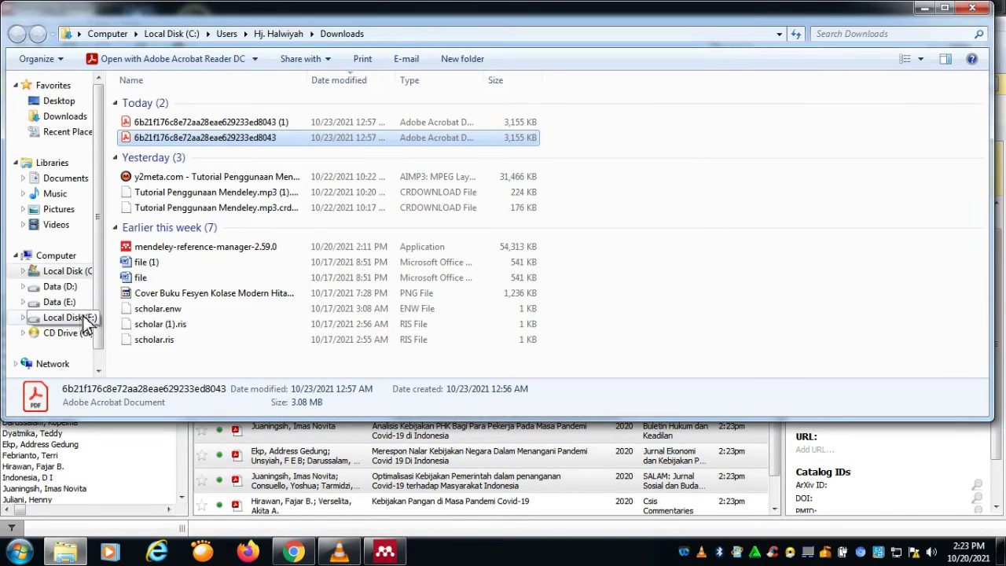
Step: Browse to F:\UNIVERSITAS PALANGKA RAYA\MENDELEY\JURNAL\AN\PENANGANAN and open the CSIS_Commentaries PDF
{"action": "left_click", "coordinate": [88, 321]}
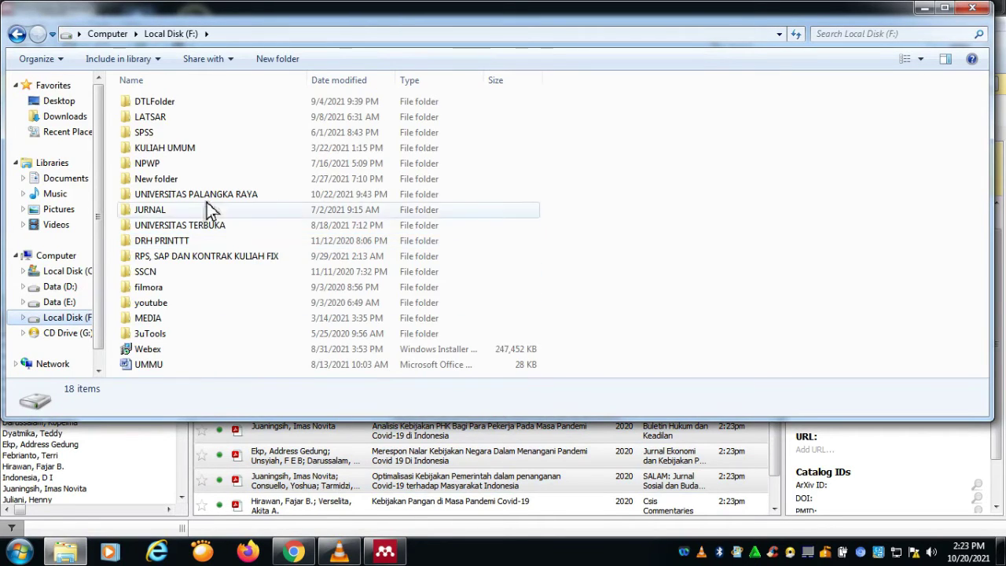
{"action": "left_click", "coordinate": [208, 198]}
{"action": "double_click", "coordinate": [210, 201]}
{"action": "scroll", "coordinate": [191, 232], "scroll_direction": "down", "scroll_amount": 1}
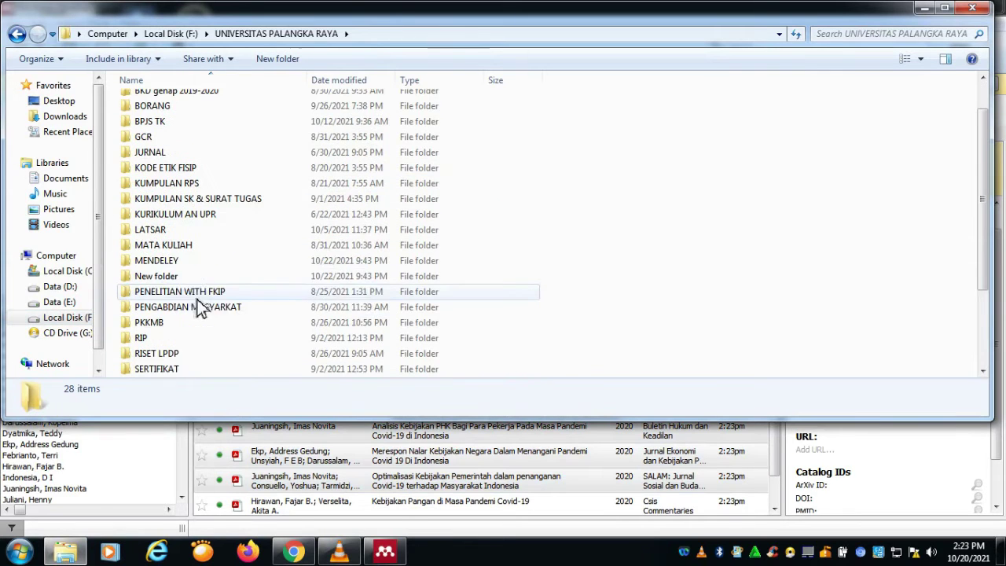
{"action": "double_click", "coordinate": [190, 265]}
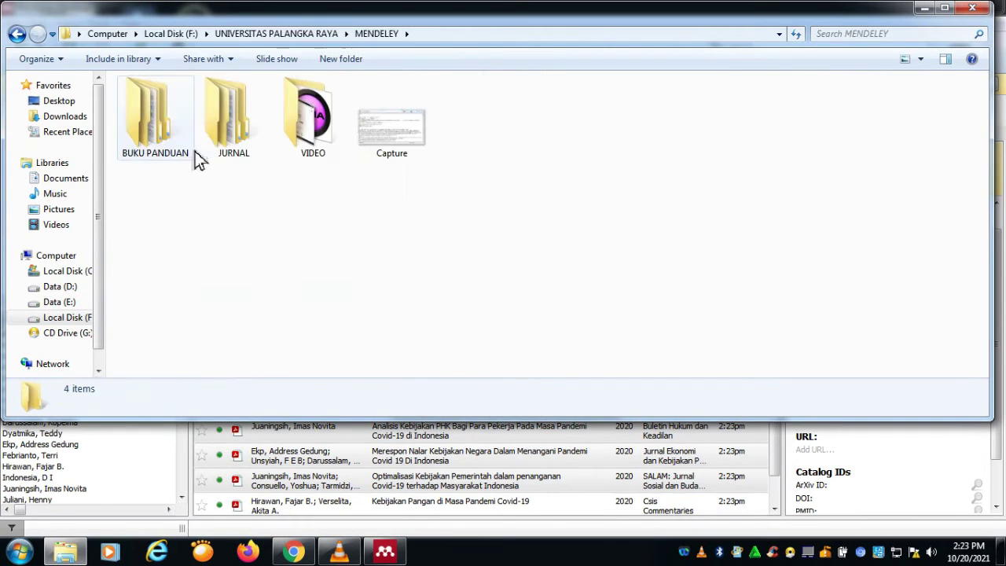
{"action": "double_click", "coordinate": [252, 153]}
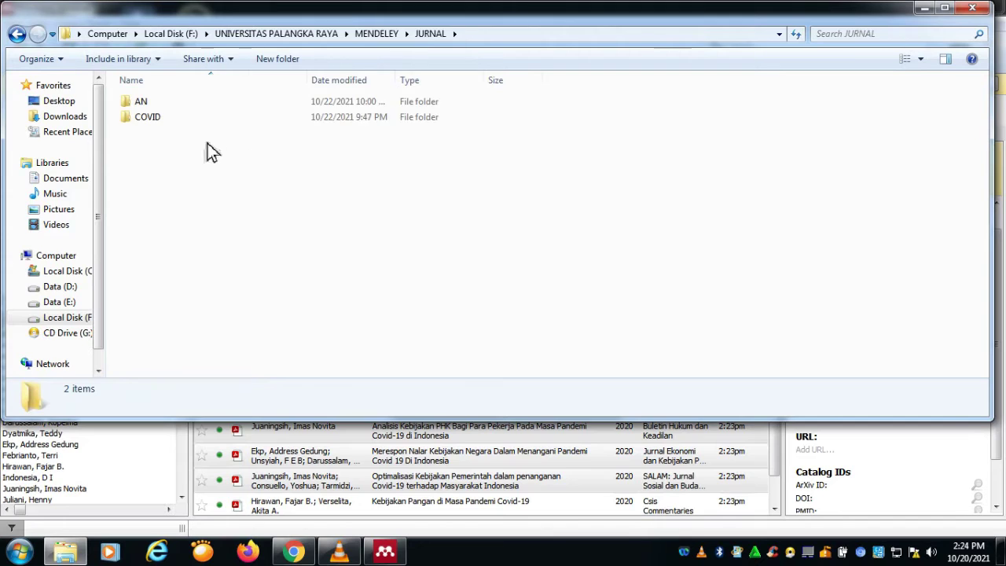
{"action": "double_click", "coordinate": [189, 119]}
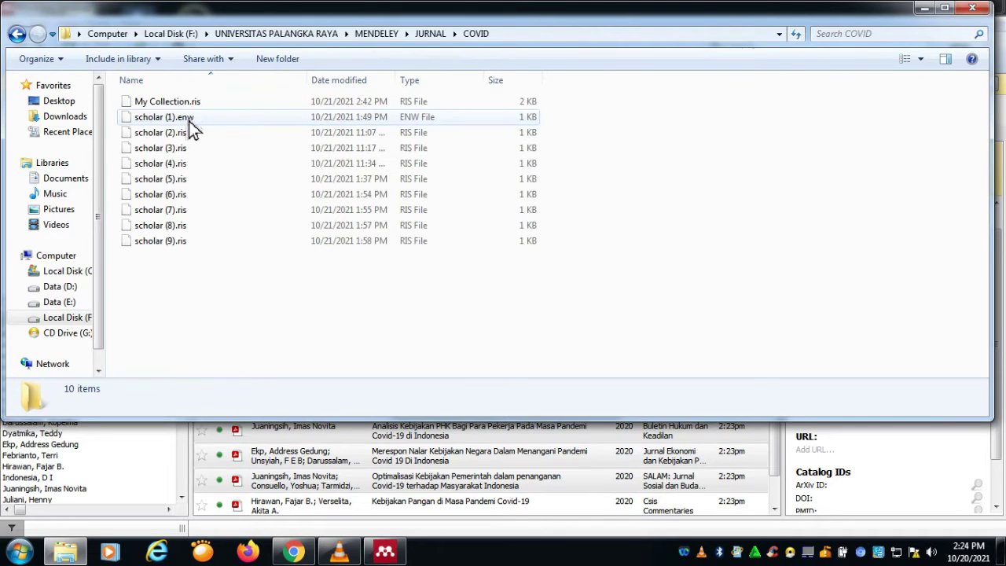
{"action": "left_click", "coordinate": [15, 34]}
{"action": "double_click", "coordinate": [157, 102]}
{"action": "double_click", "coordinate": [209, 132]}
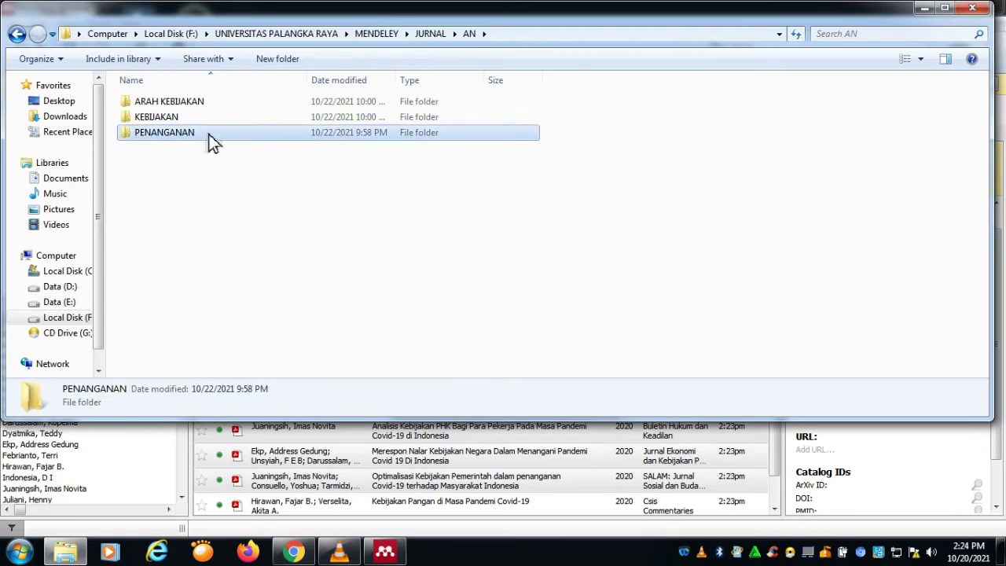
{"action": "left_click", "coordinate": [224, 165]}
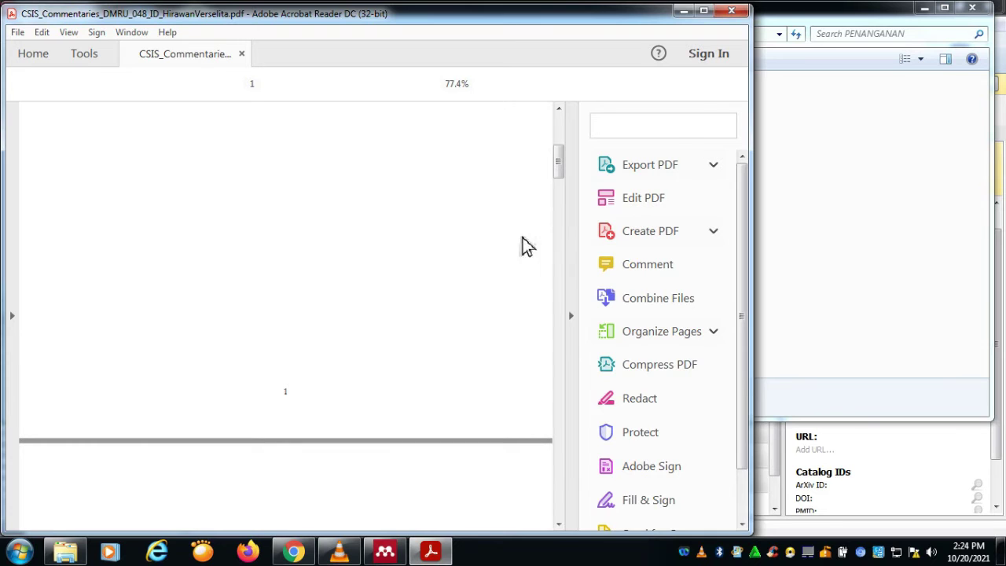
Step: Check the CSIS PDF's title, date and authors, hide Explorer, and return to Mendeley's New Document form
{"action": "scroll", "coordinate": [519, 235], "scroll_direction": "up", "scroll_amount": 5}
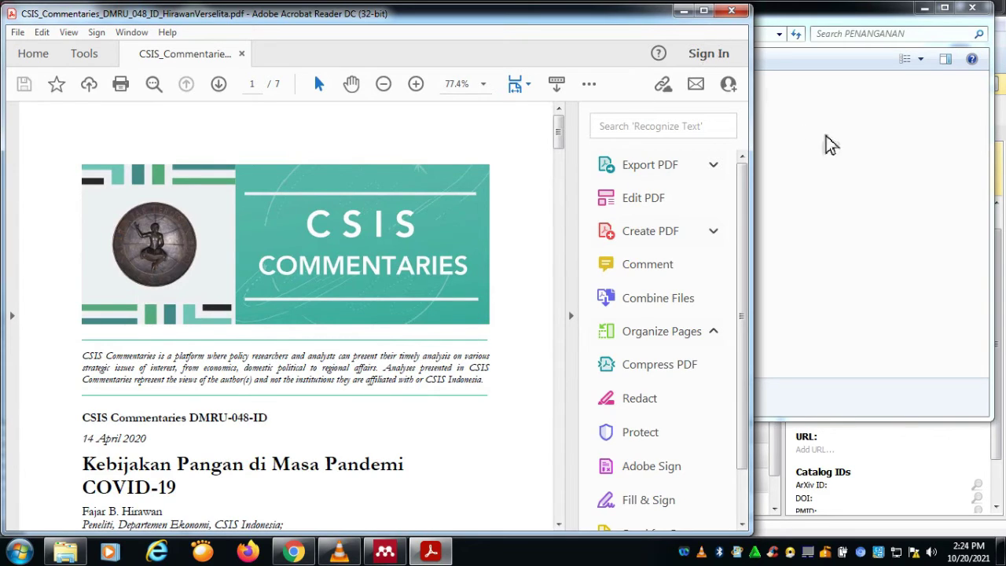
{"action": "left_click", "coordinate": [797, 152]}
{"action": "left_click", "coordinate": [925, 9]}
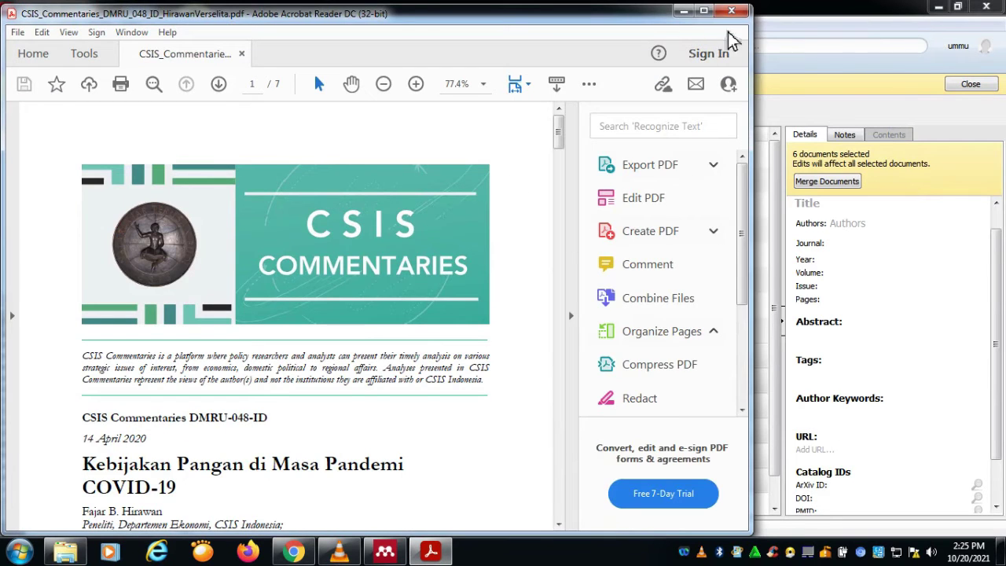
{"action": "scroll", "coordinate": [467, 314], "scroll_direction": "down", "scroll_amount": 3}
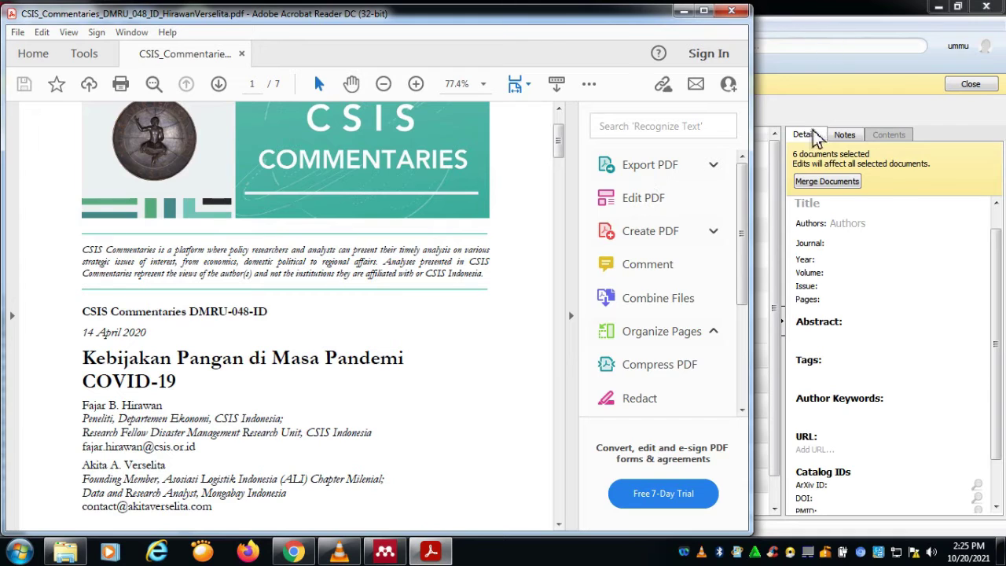
{"action": "left_click", "coordinate": [888, 287]}
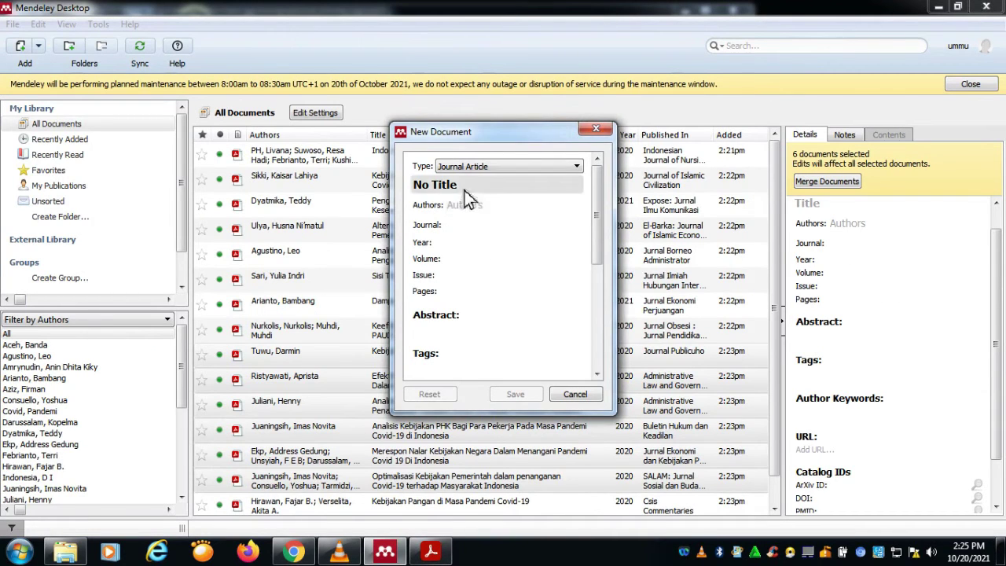
Step: Copy the first author's name from the CSIS PDF into Authors, accepting the last-name-first form
{"action": "left_click", "coordinate": [522, 209]}
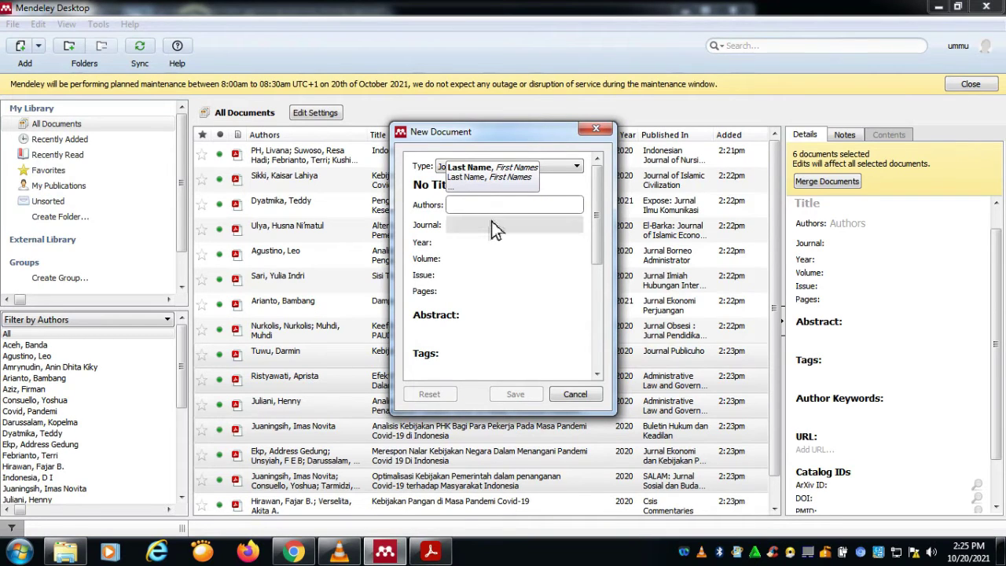
{"action": "left_click", "coordinate": [430, 551]}
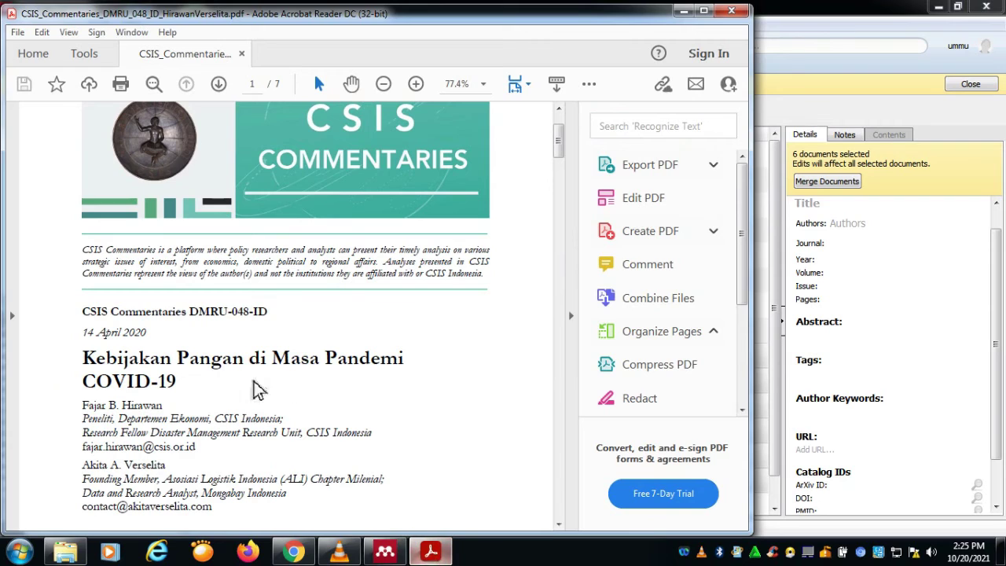
{"action": "left_click_drag", "start_coordinate": [86, 414], "coordinate": [163, 416]}
{"action": "key", "text": "ctrl+c"}
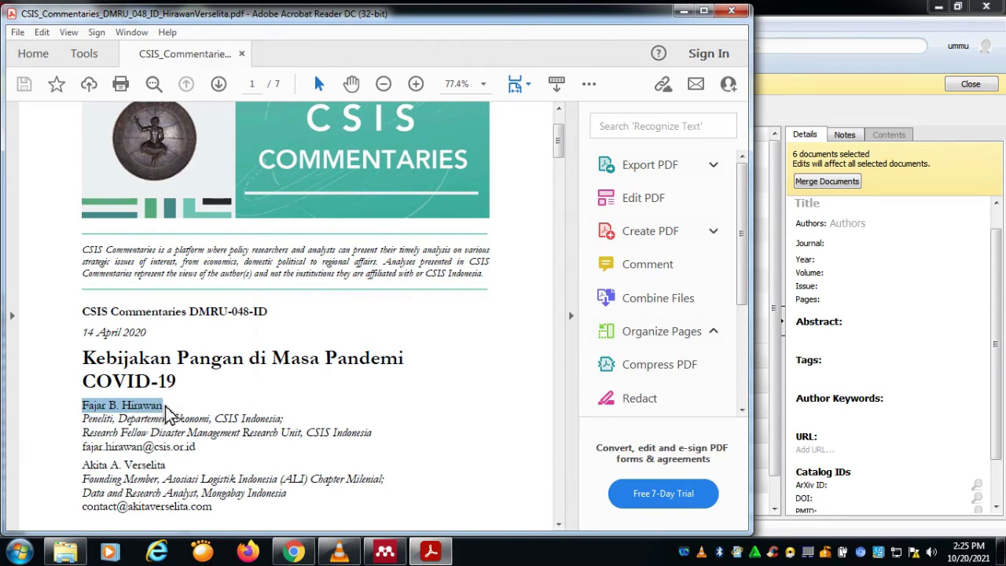
{"action": "right_click", "coordinate": [161, 417]}
{"action": "left_click", "coordinate": [206, 271]}
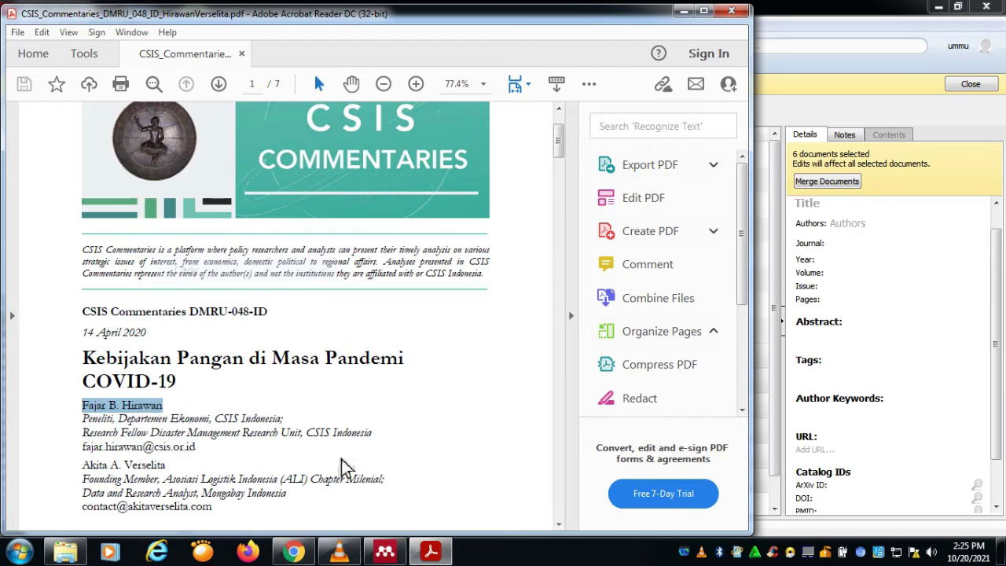
{"action": "left_click", "coordinate": [385, 551]}
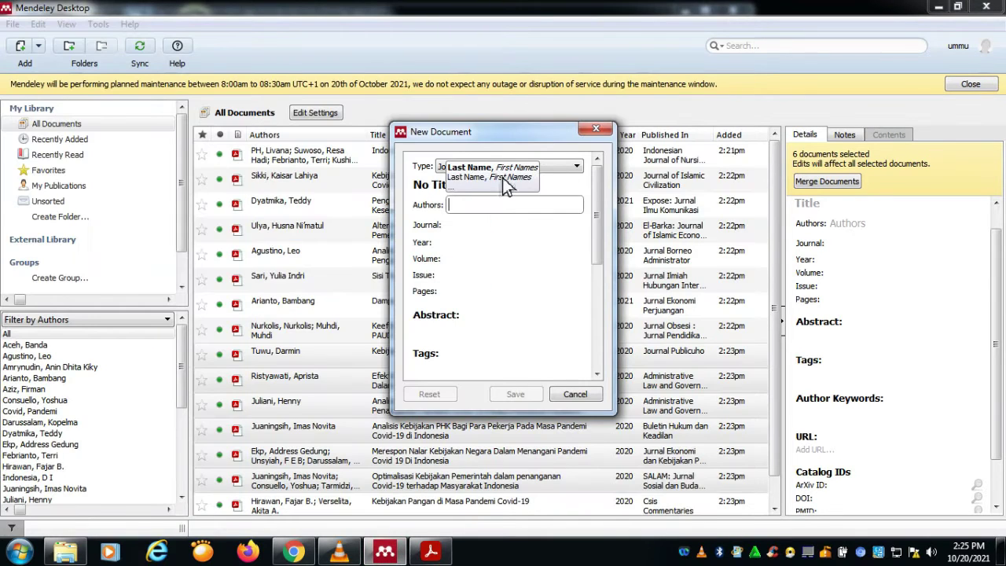
{"action": "right_click", "coordinate": [478, 209]}
{"action": "left_click", "coordinate": [521, 300]}
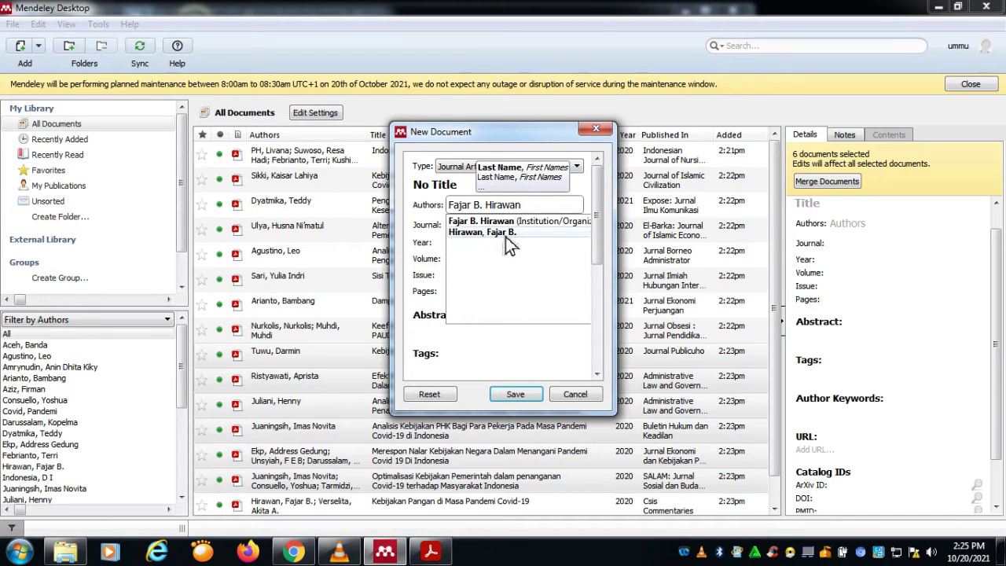
{"action": "left_click", "coordinate": [508, 240]}
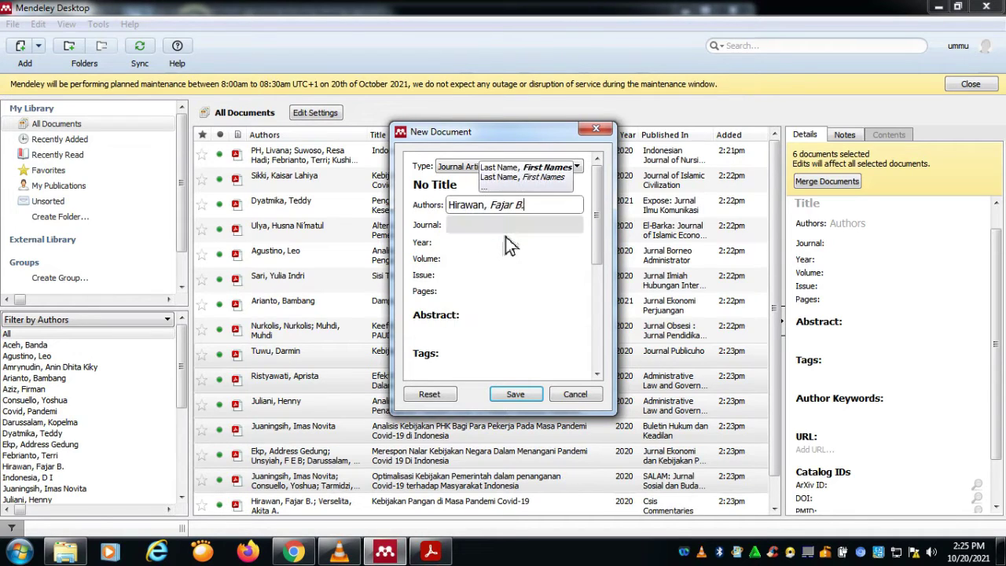
{"action": "left_click", "coordinate": [482, 227]}
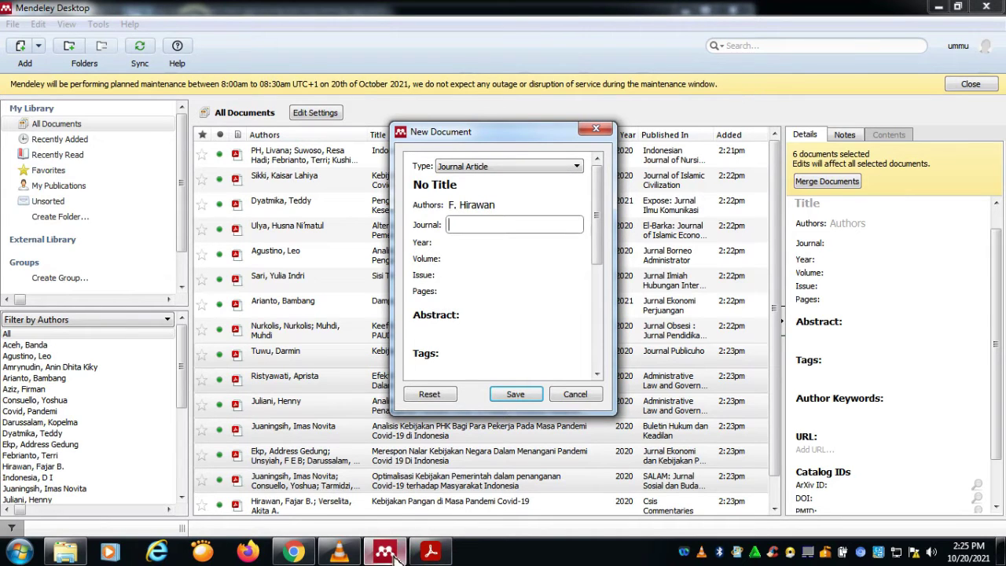
{"action": "left_click", "coordinate": [430, 551]}
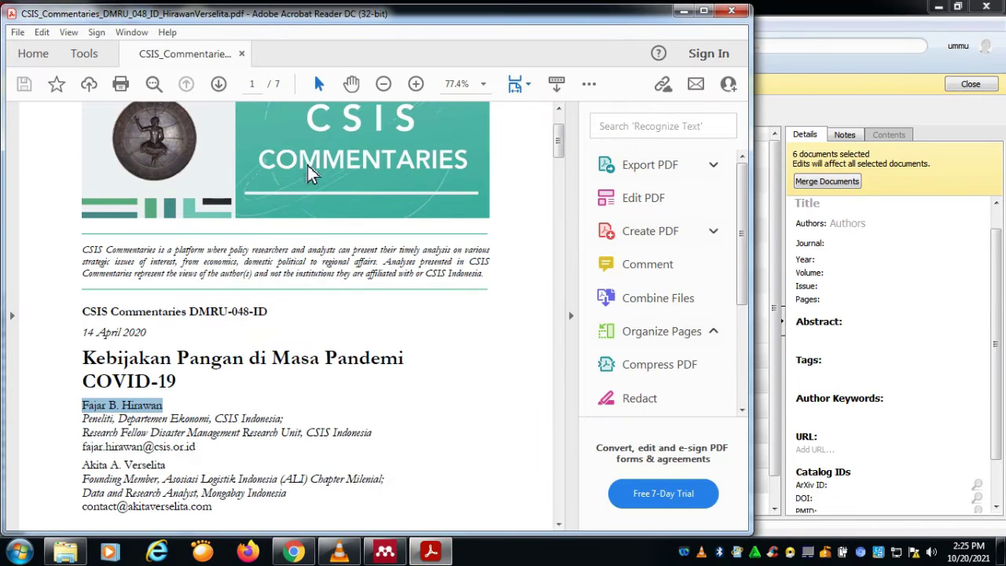
Step: Copy 'CSIS Commentaries' from the PDF's series heading and paste it as the Journal
{"action": "left_click_drag", "start_coordinate": [82, 250], "coordinate": [156, 252]}
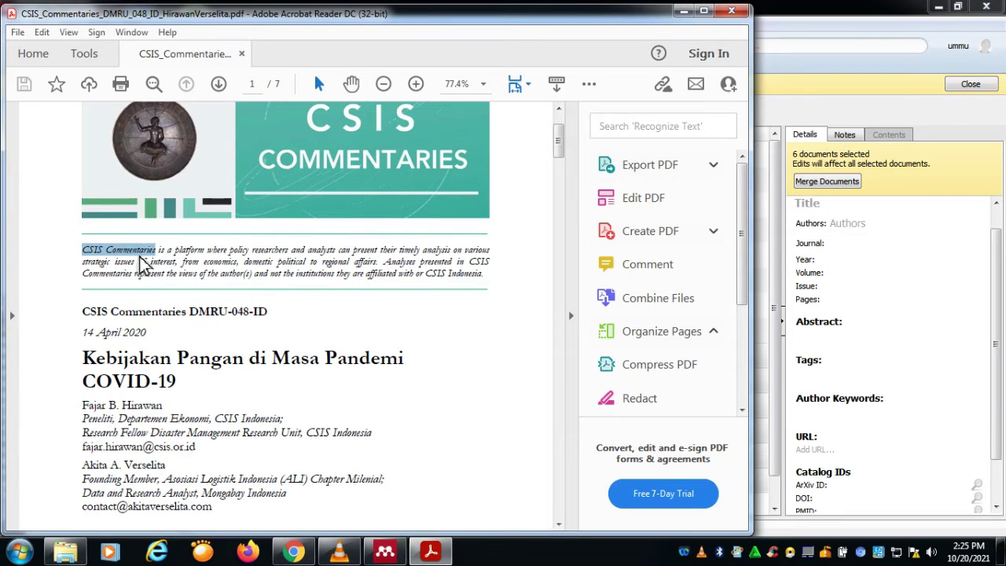
{"action": "right_click", "coordinate": [140, 262]}
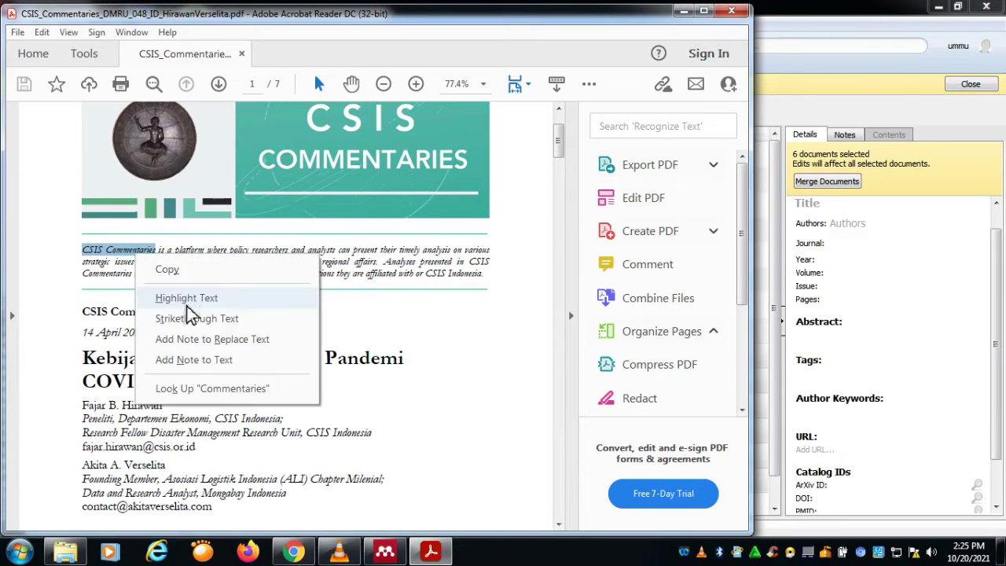
{"action": "left_click", "coordinate": [94, 324]}
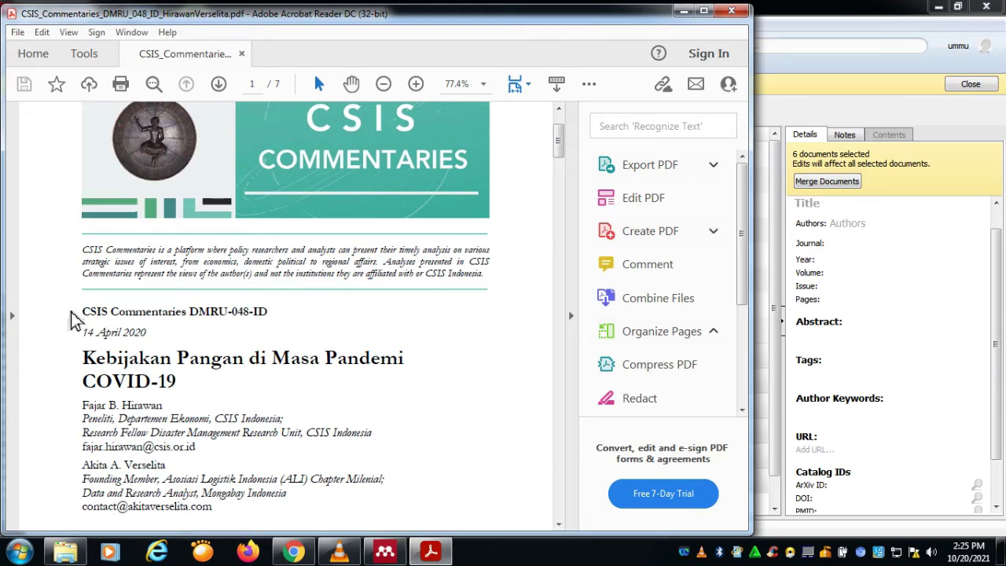
{"action": "left_click_drag", "start_coordinate": [83, 311], "coordinate": [185, 313]}
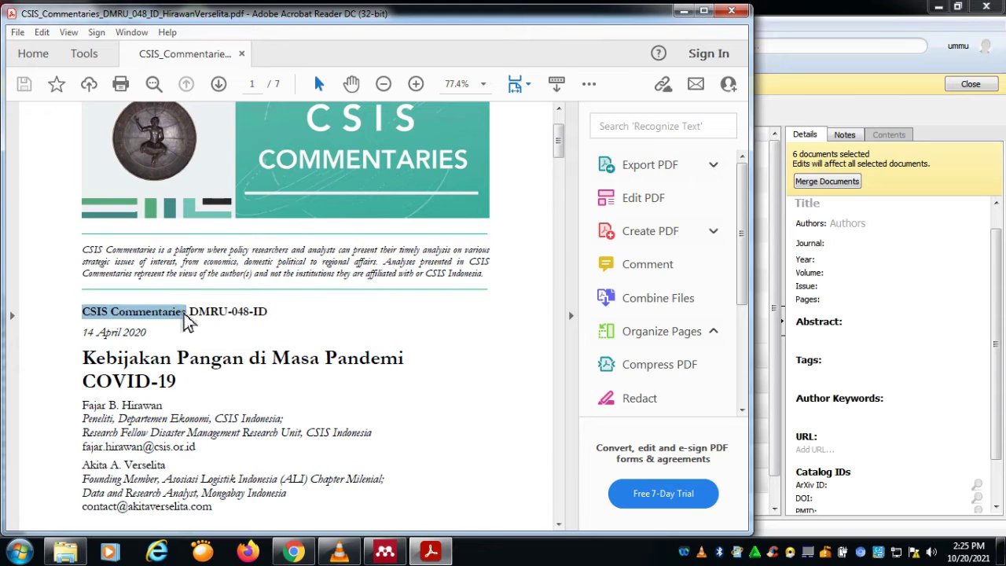
{"action": "right_click", "coordinate": [184, 321]}
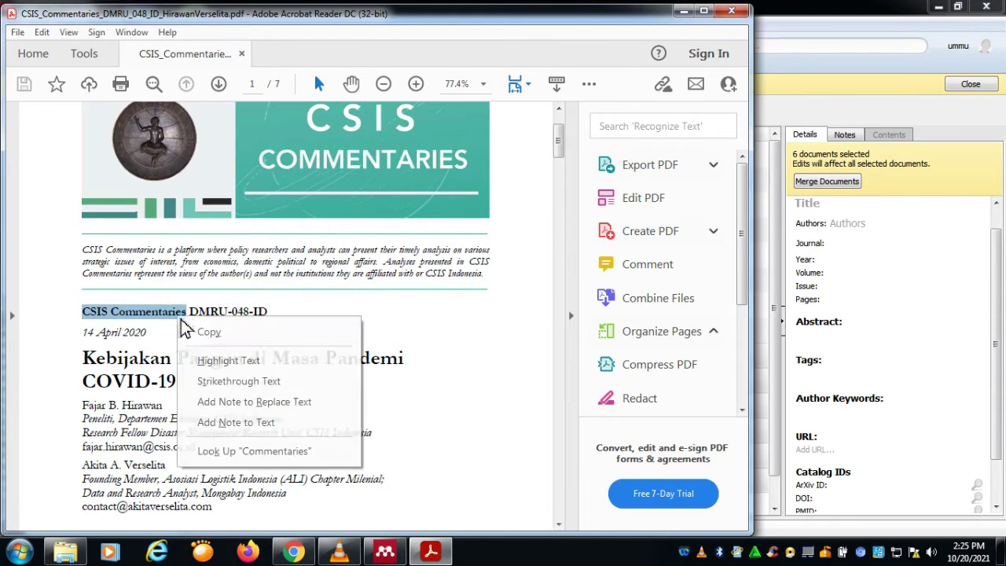
{"action": "left_click", "coordinate": [209, 341]}
{"action": "key", "text": "alt+Tab"}
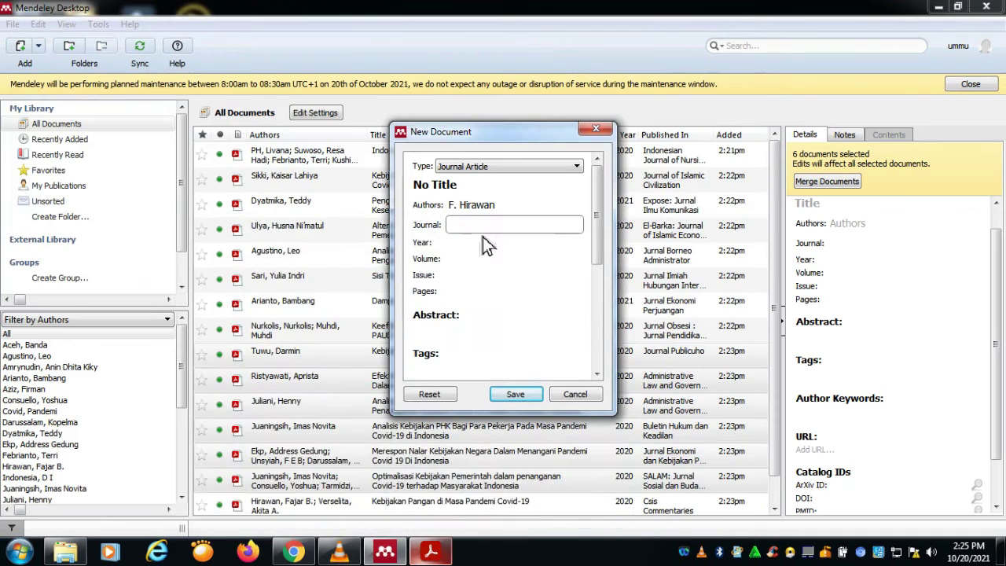
{"action": "right_click", "coordinate": [482, 235]}
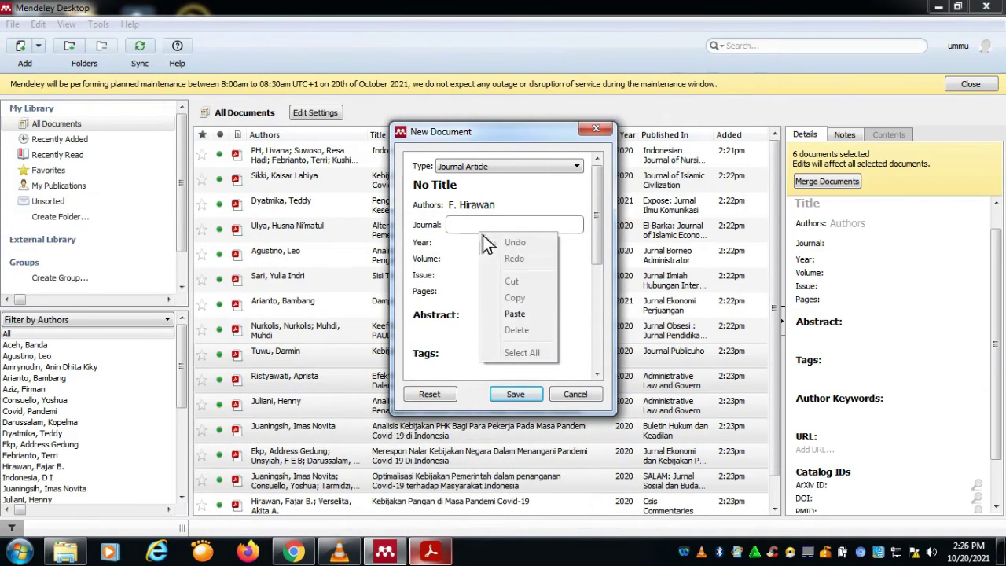
{"action": "left_click", "coordinate": [515, 306]}
Step: Enter the year 2029 and save the new reference
{"action": "left_click", "coordinate": [410, 551]}
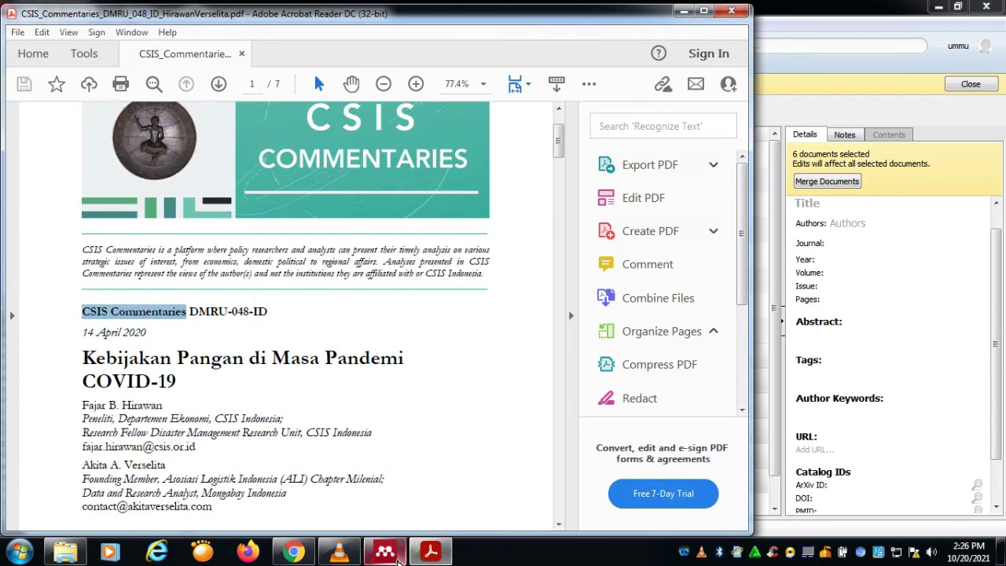
{"action": "left_click", "coordinate": [385, 551]}
{"action": "left_click", "coordinate": [471, 245]}
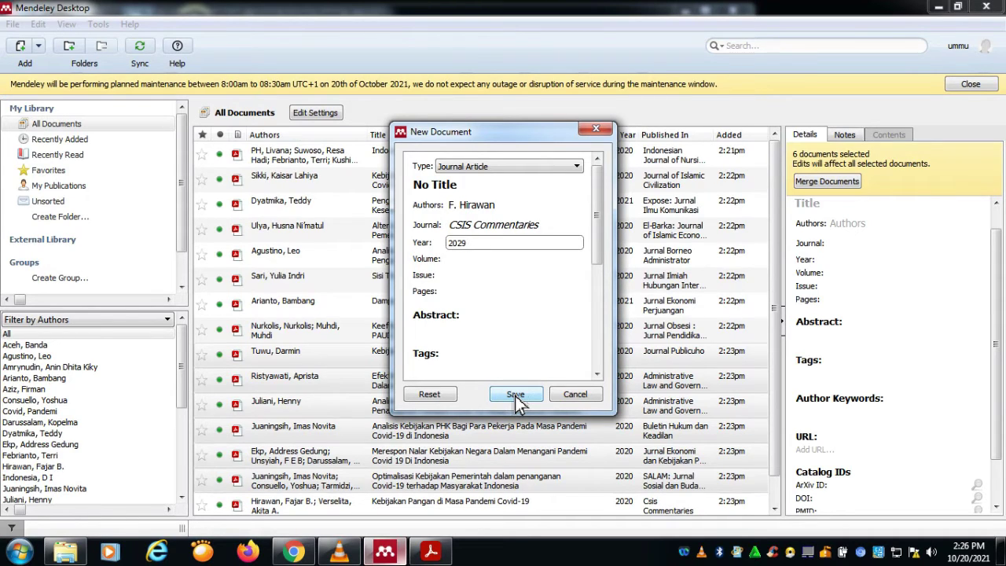
{"action": "left_click", "coordinate": [517, 397]}
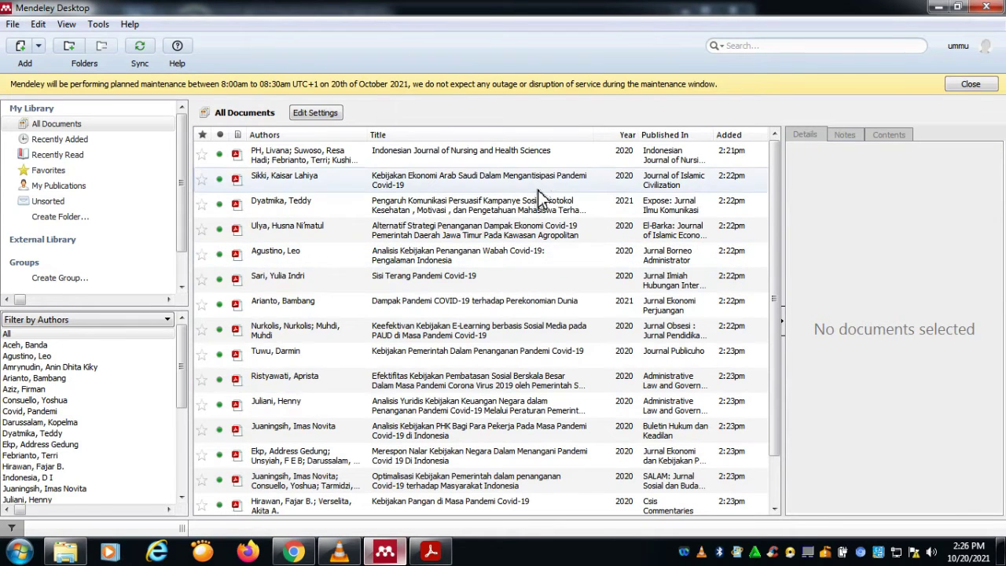
Step: Scroll All Documents to find the new 'No Title' 2029 CSIS Commentaries entry
{"action": "scroll", "coordinate": [370, 413], "scroll_direction": "down", "scroll_amount": 2}
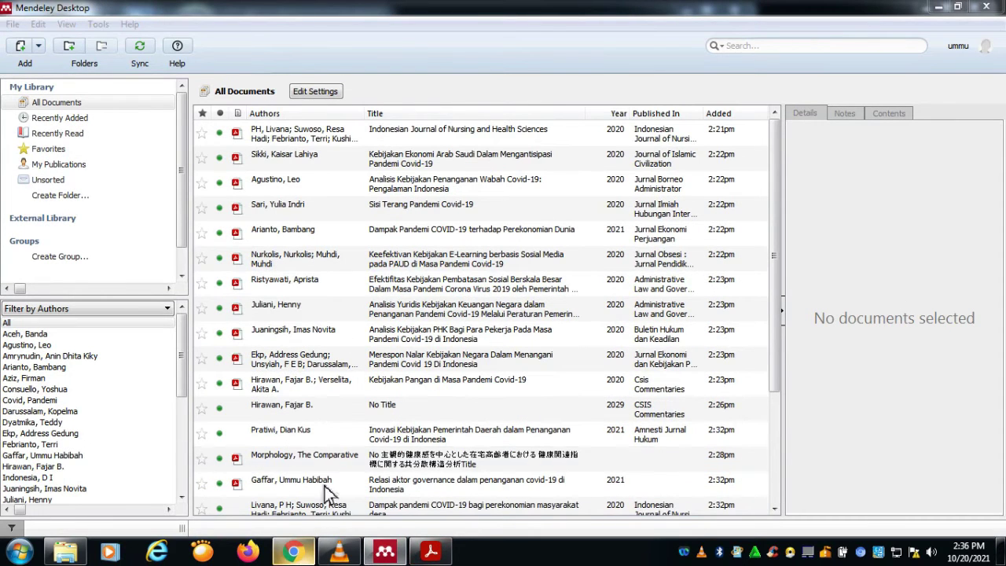
{"action": "left_click", "coordinate": [293, 552]}
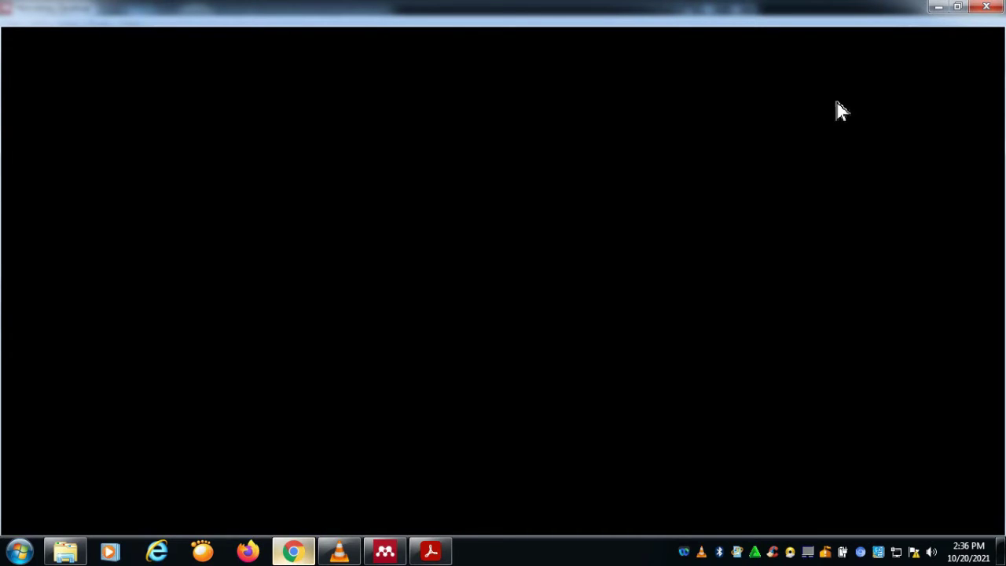
Step: Replace the Elsevier page by searching 'google scoolar' from Chrome's address bar
{"action": "left_click", "coordinate": [430, 552]}
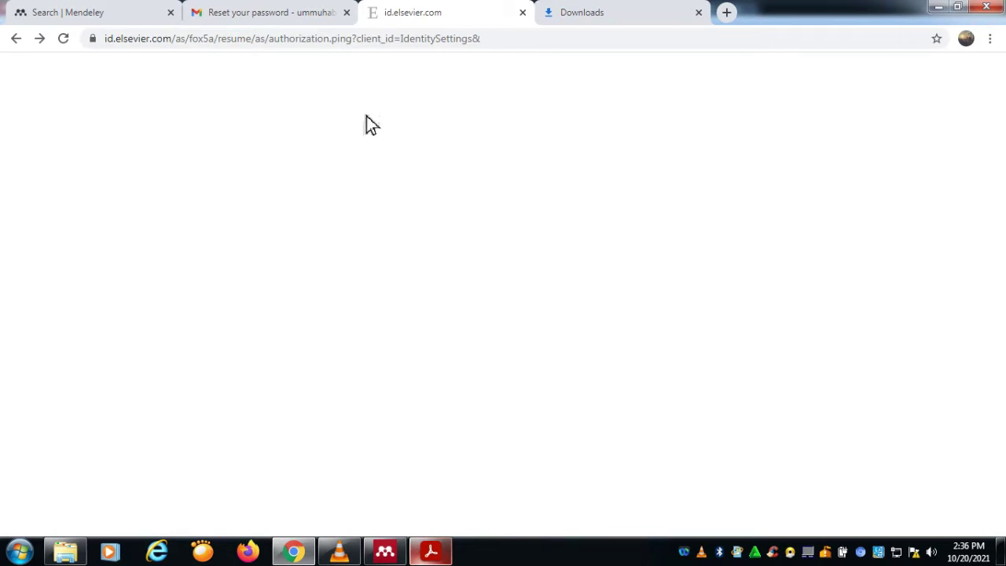
{"action": "left_click", "coordinate": [512, 41]}
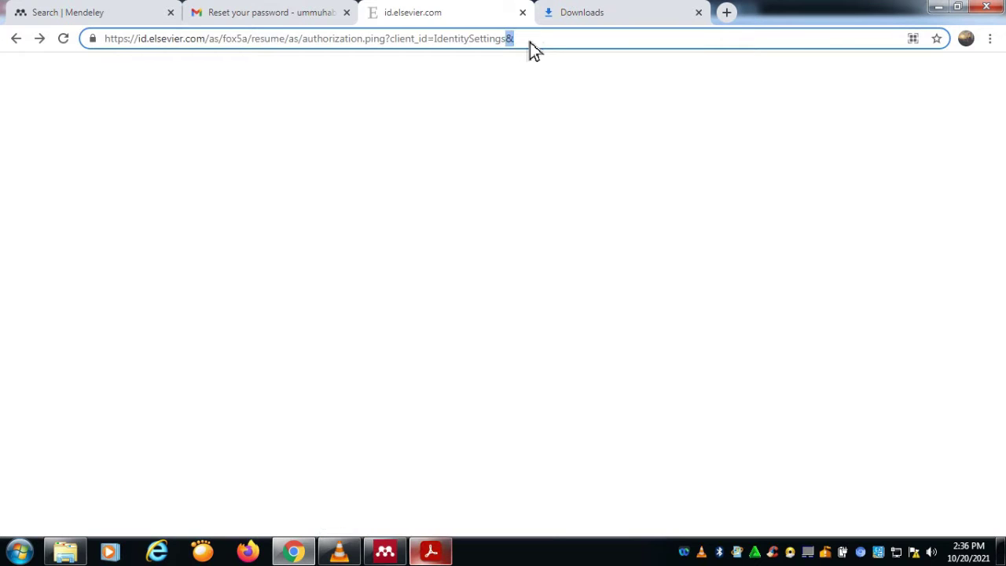
{"action": "key", "text": "ctrl+a"}
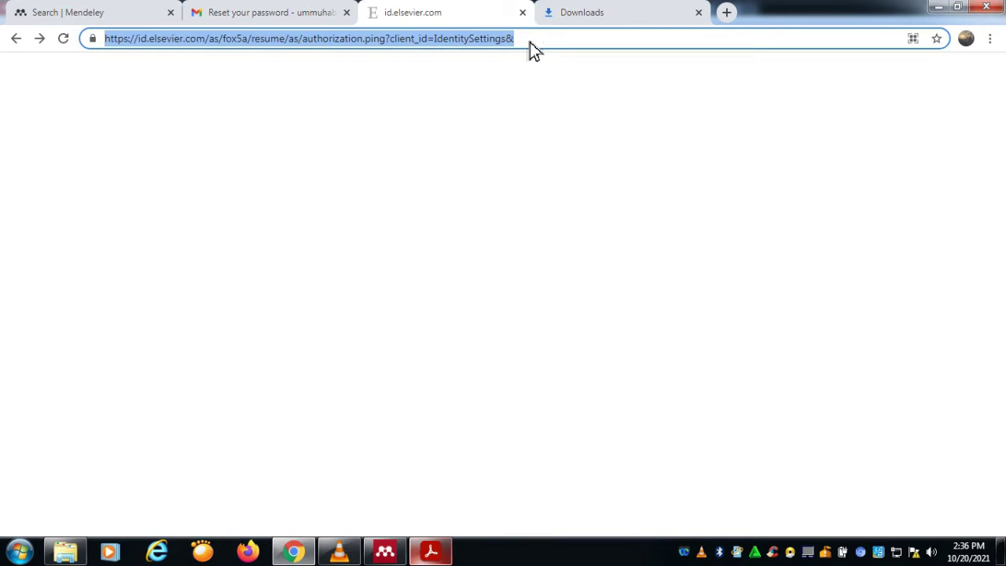
{"action": "type", "text": "google sc"}
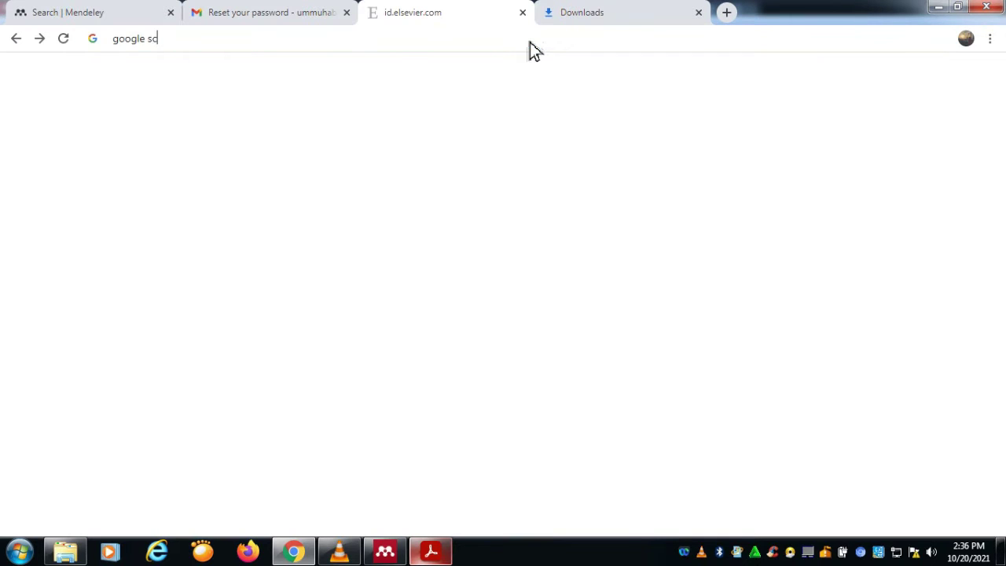
{"action": "type", "text": "oolar"}
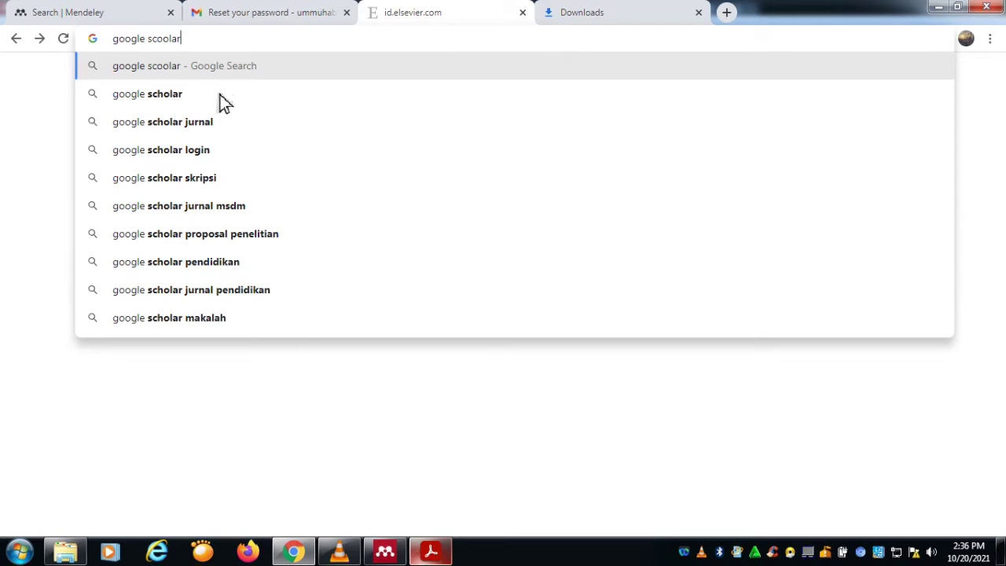
{"action": "key", "text": "Return"}
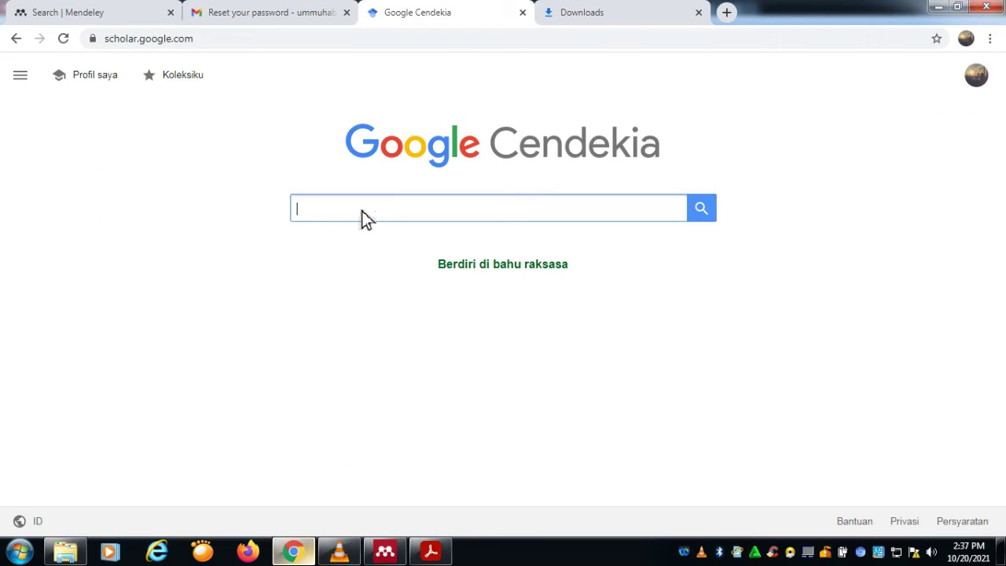
Step: Search Google Scholar for 'penangan covid 19'
{"action": "type", "text": "kebijakan "}
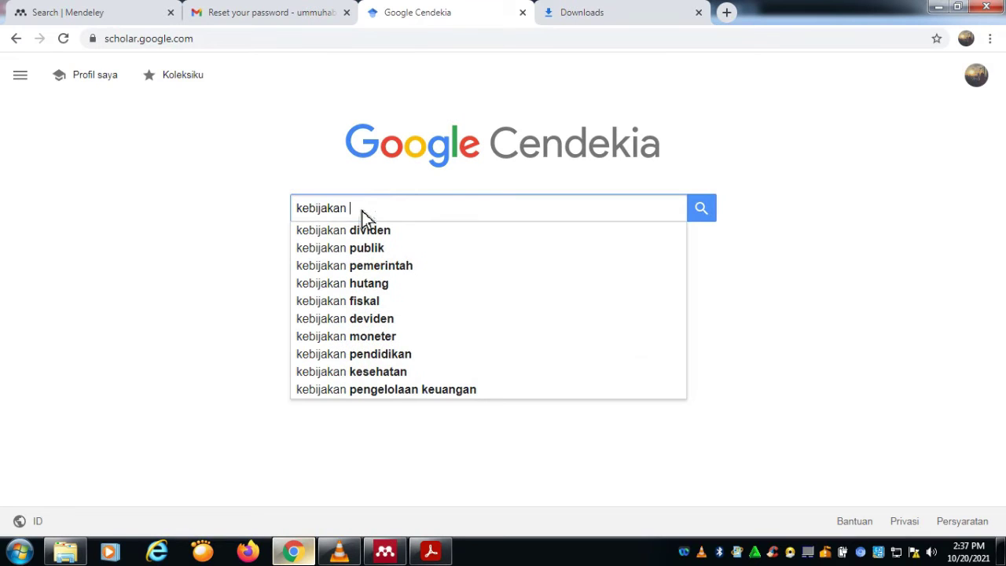
{"action": "type", "text": "co"}
{"action": "key", "text": "BackSpace"}
{"action": "key", "text": "BackSpace"}
{"action": "key", "text": "BackSpace"}
{"action": "key", "text": "BackSpace"}
{"action": "key", "text": "BackSpace"}
{"action": "key", "text": "BackSpace"}
{"action": "key", "text": "BackSpace"}
{"action": "key", "text": "BackSpace"}
{"action": "key", "text": "BackSpace"}
{"action": "key", "text": "BackSpace"}
{"action": "key", "text": "BackSpace"}
{"action": "key", "text": "BackSpace"}
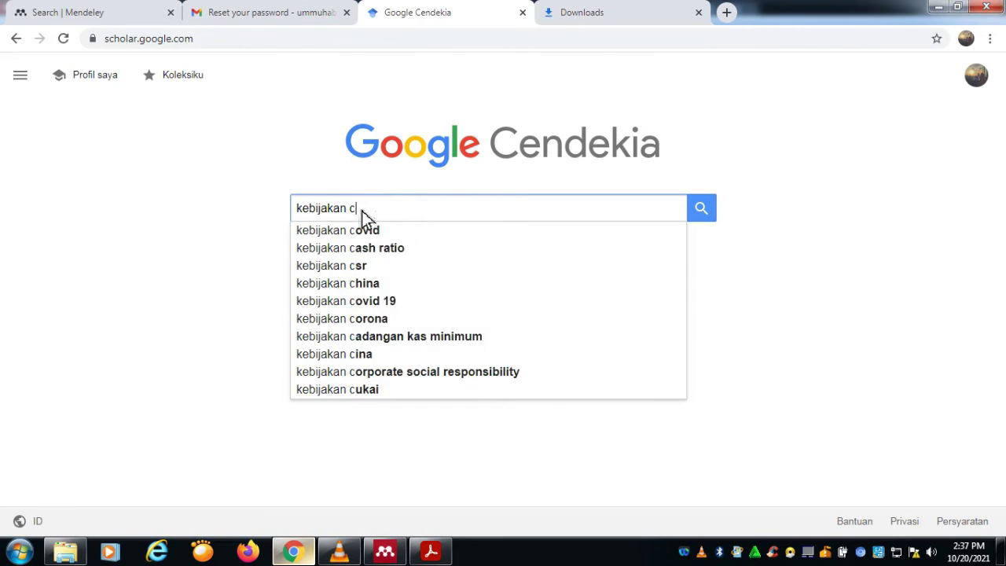
{"action": "type", "text": "pena"}
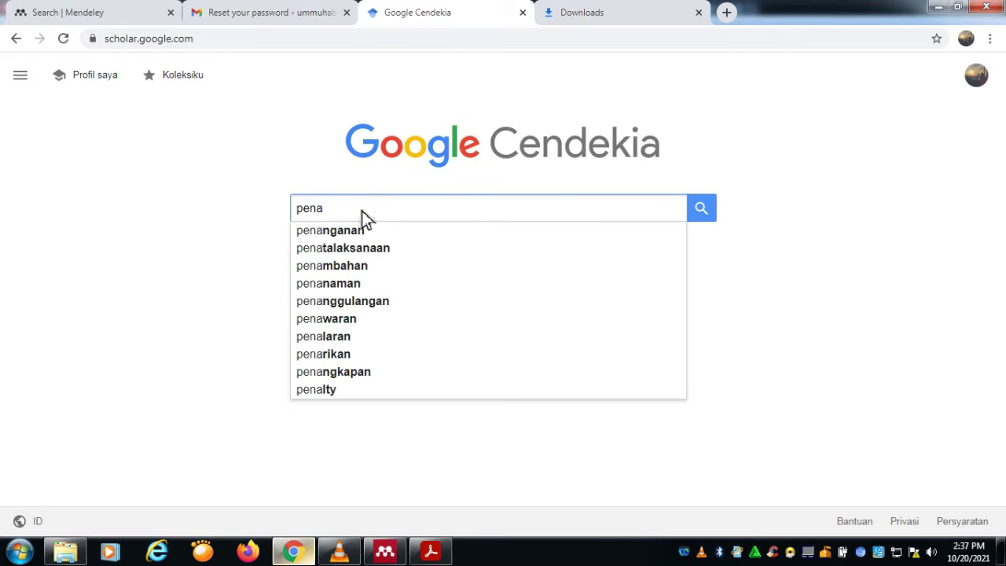
{"action": "type", "text": "ngan co"}
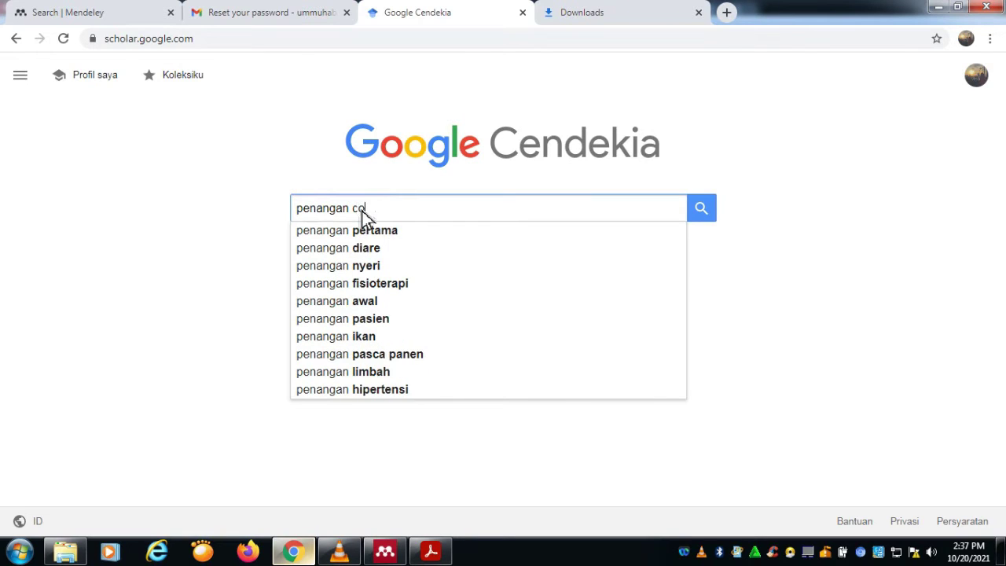
{"action": "type", "text": "vid 19"}
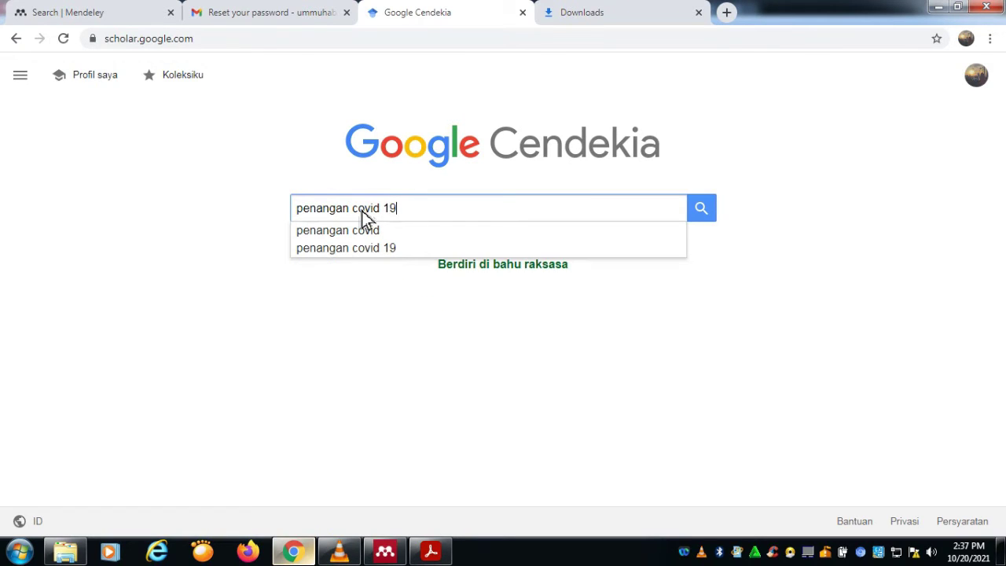
{"action": "key", "text": "Return"}
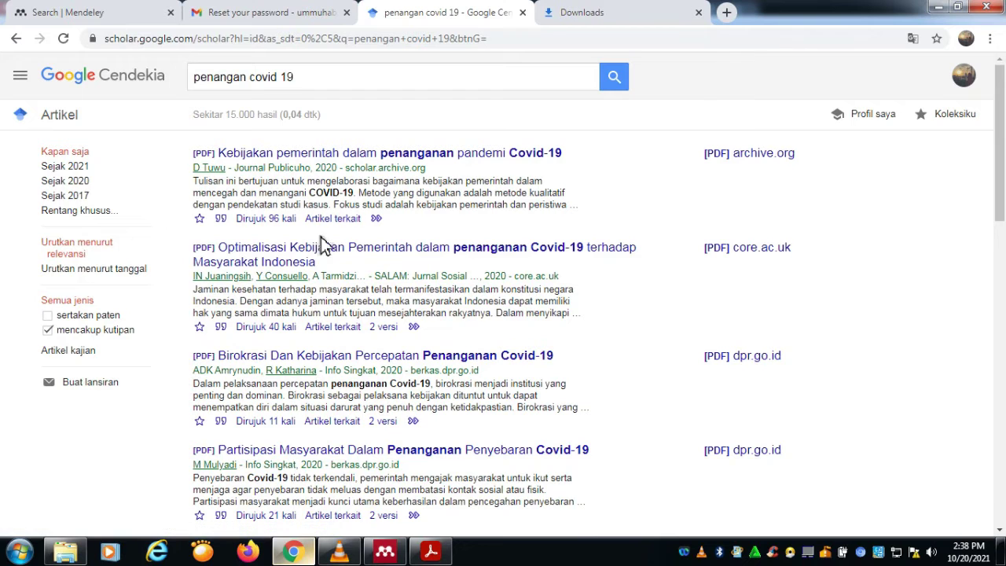
Step: Open the cite formats for the Alternatif Strategi Penanganan Dampak Ekonomi Covid-19 article
{"action": "scroll", "coordinate": [285, 260], "scroll_direction": "down", "scroll_amount": 5}
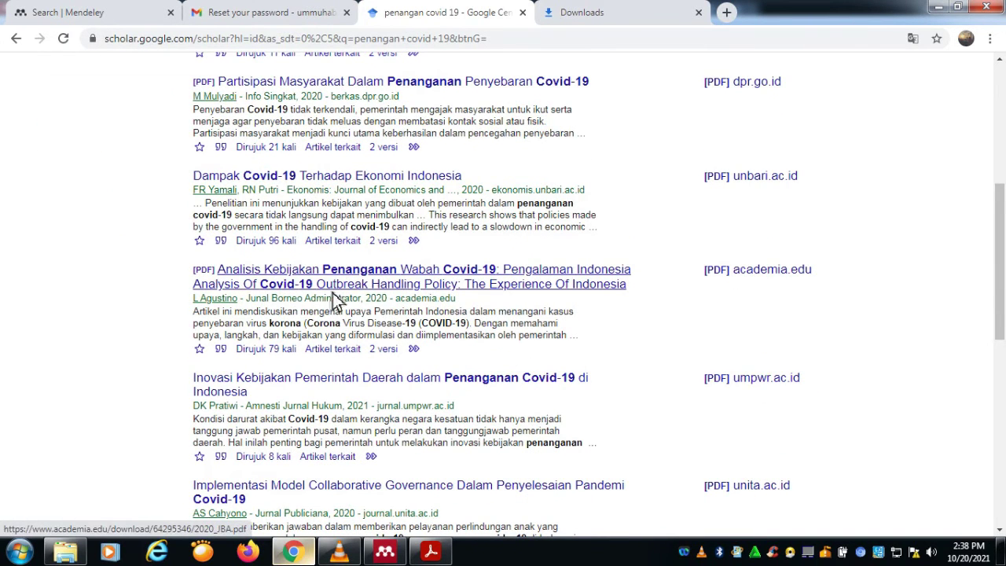
{"action": "scroll", "coordinate": [337, 330], "scroll_direction": "down", "scroll_amount": 5}
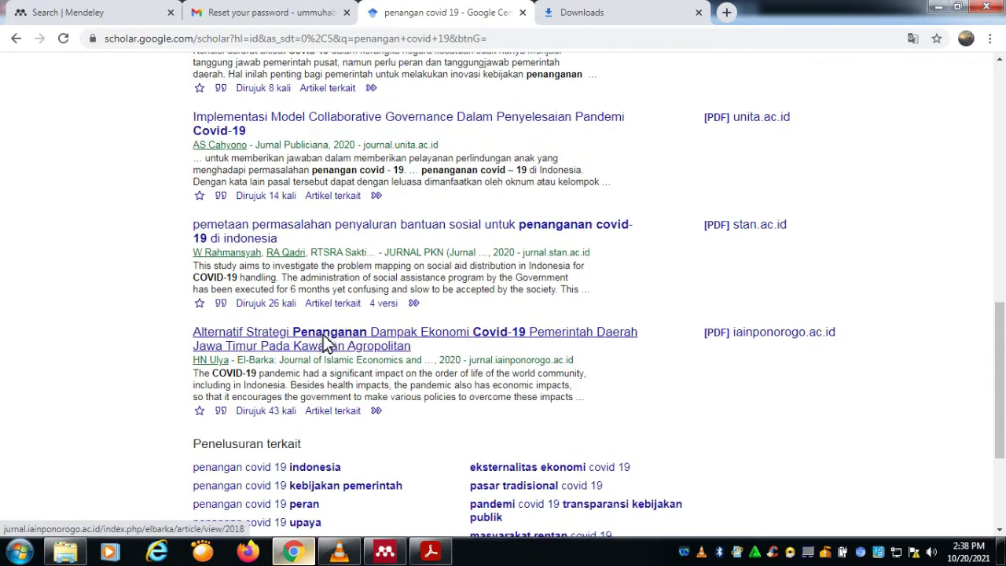
{"action": "scroll", "coordinate": [353, 346], "scroll_direction": "down", "scroll_amount": 1}
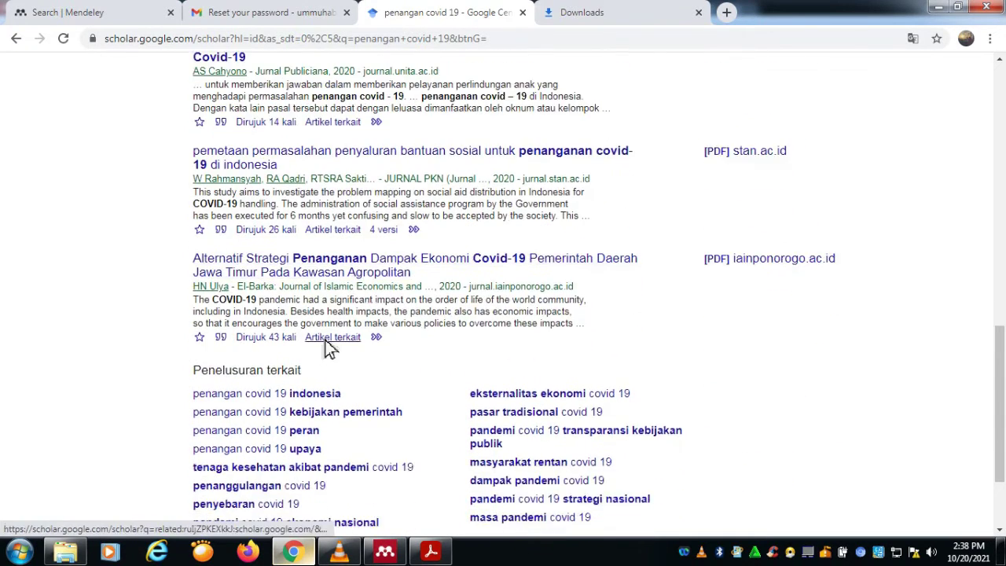
{"action": "scroll", "coordinate": [330, 346], "scroll_direction": "down", "scroll_amount": 1}
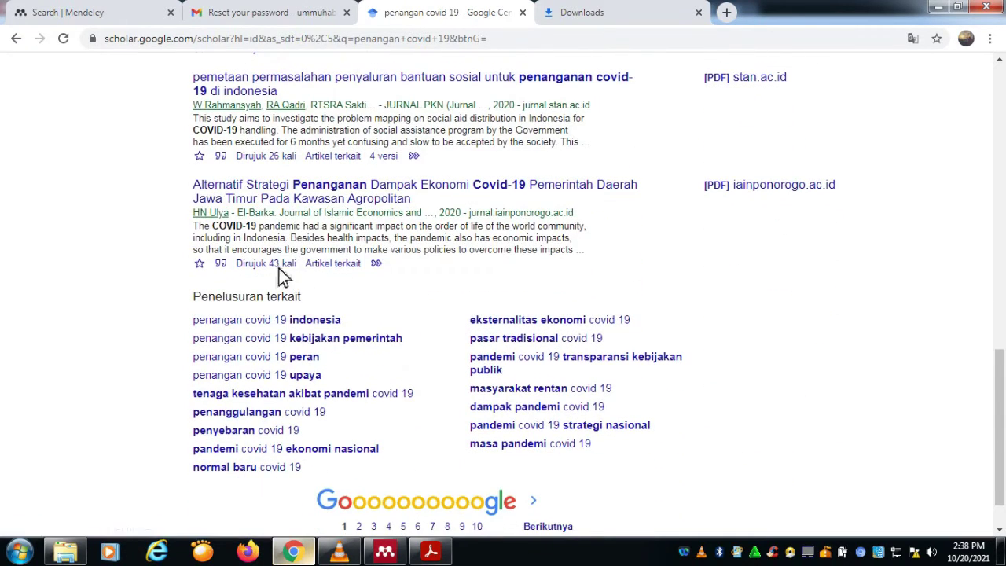
{"action": "left_click", "coordinate": [221, 264]}
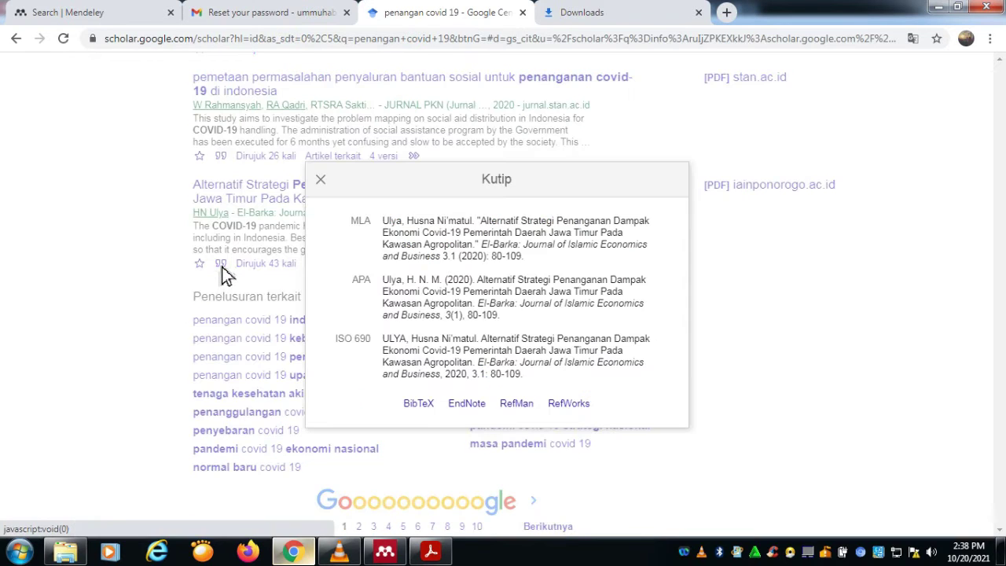
Step: Download the article's RefMan citation from Google Scholar as scholar (2).ris
{"action": "left_click", "coordinate": [523, 413]}
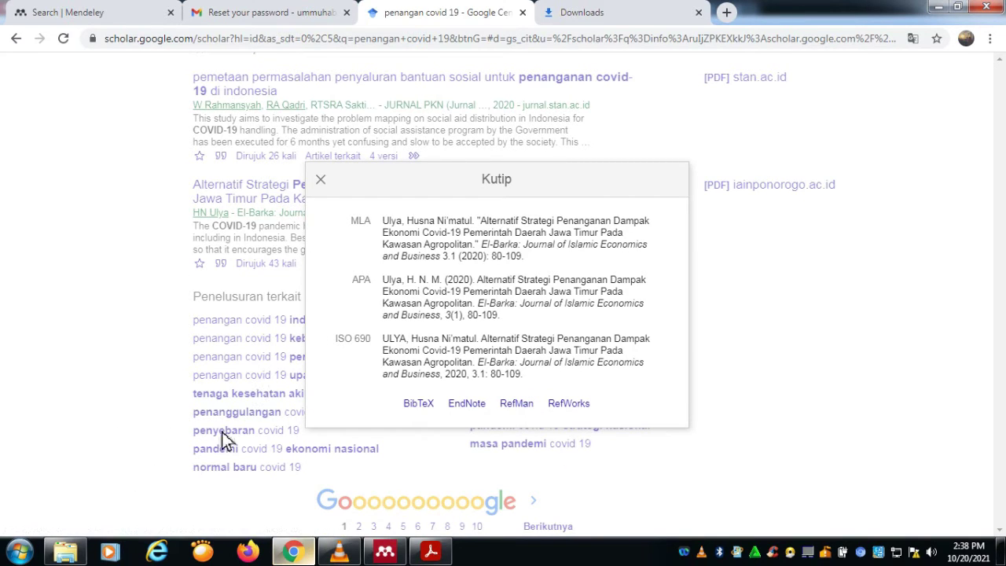
{"action": "left_click", "coordinate": [522, 409]}
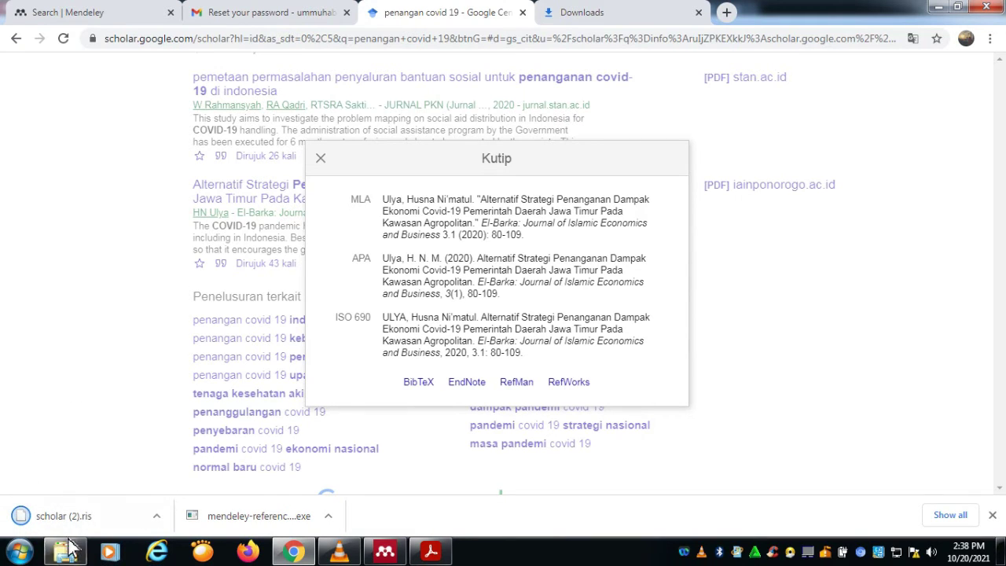
{"action": "left_click", "coordinate": [157, 516]}
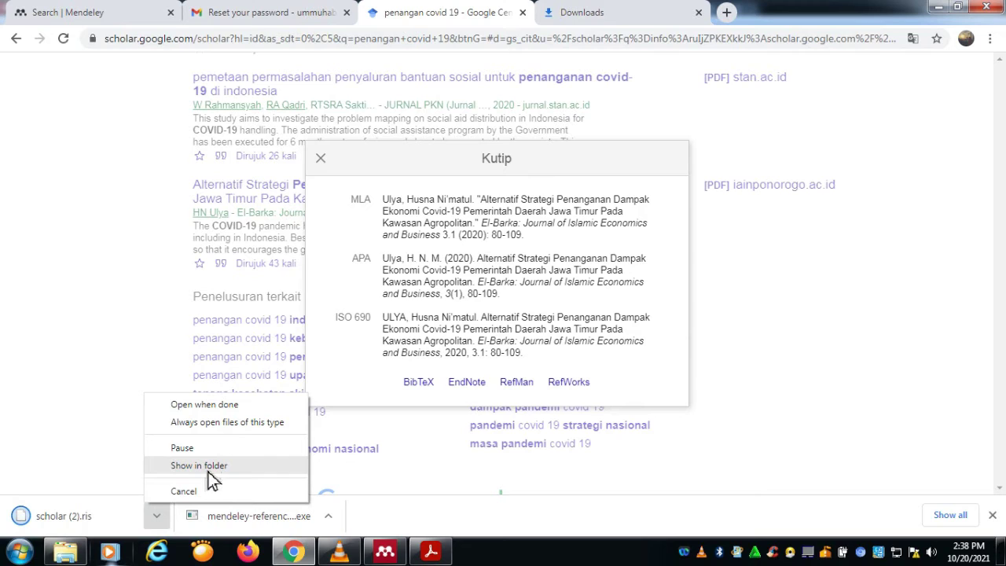
Step: Try opening scholar (2).ris, dismiss the can't-open warning, and bring Mendeley Desktop forward
{"action": "left_click", "coordinate": [137, 523]}
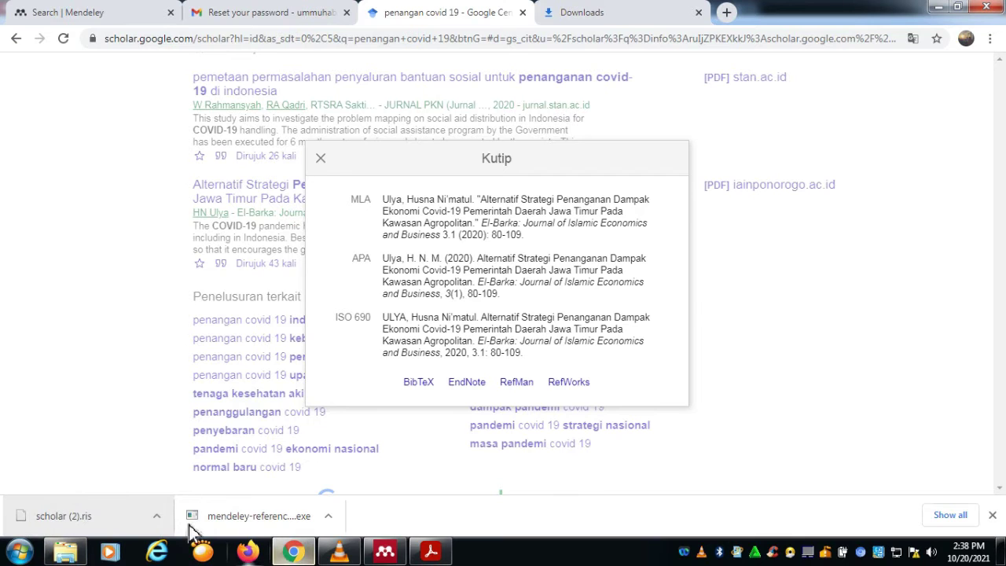
{"action": "left_click", "coordinate": [152, 528]}
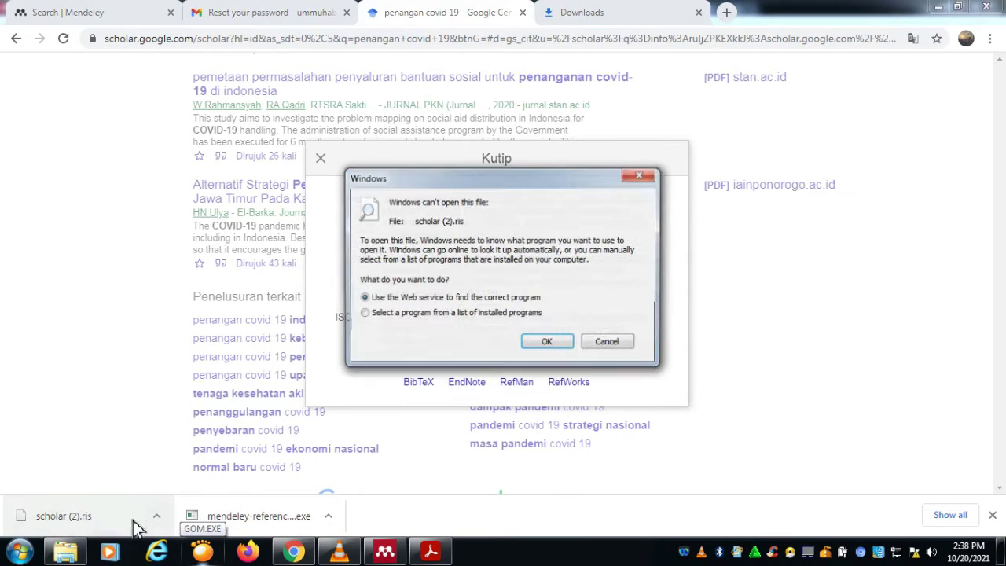
{"action": "left_click", "coordinate": [640, 174]}
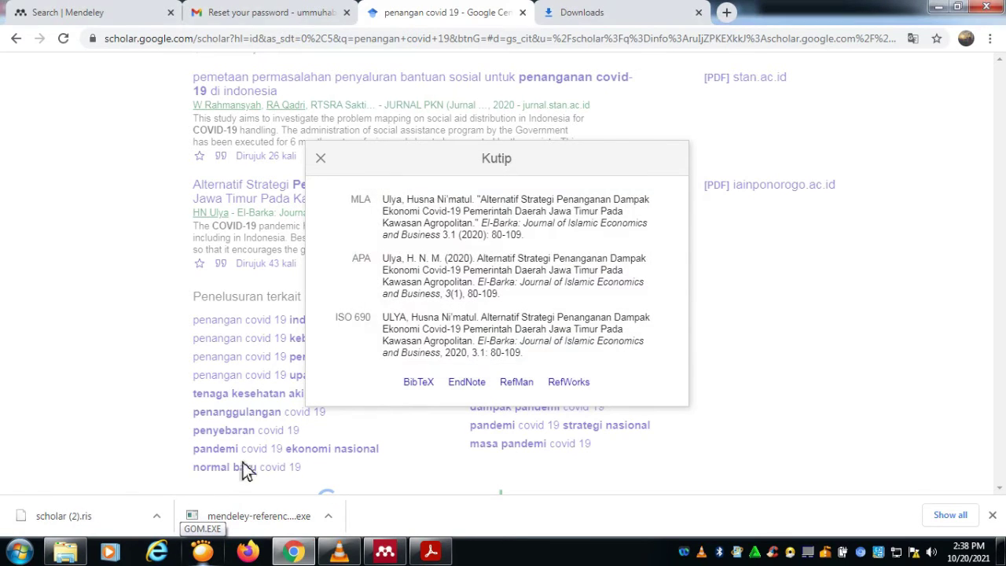
{"action": "left_click", "coordinate": [385, 552]}
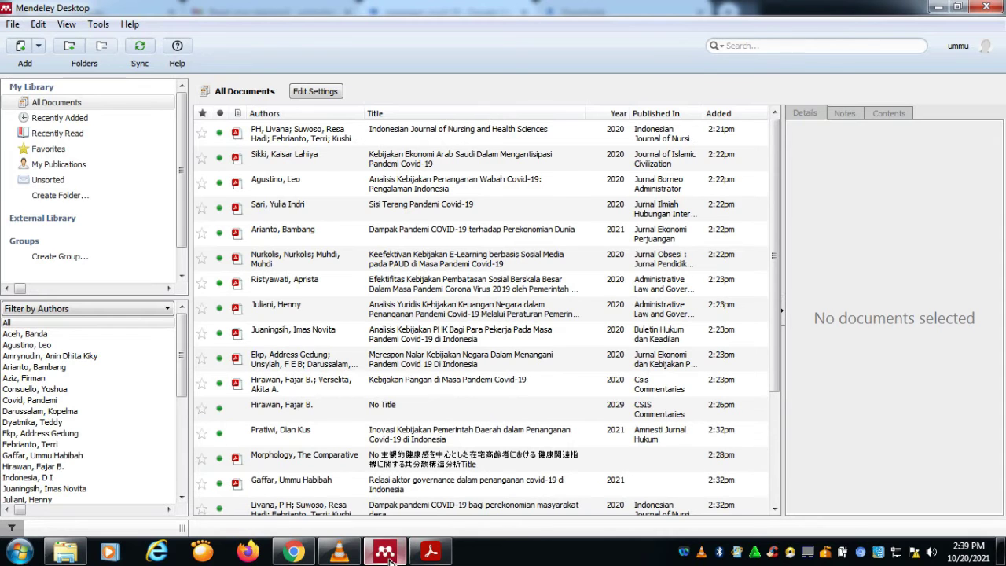
Step: Import scholar (2).ris from the Downloads folder into the Mendeley library as an RIS file
{"action": "left_click", "coordinate": [14, 26]}
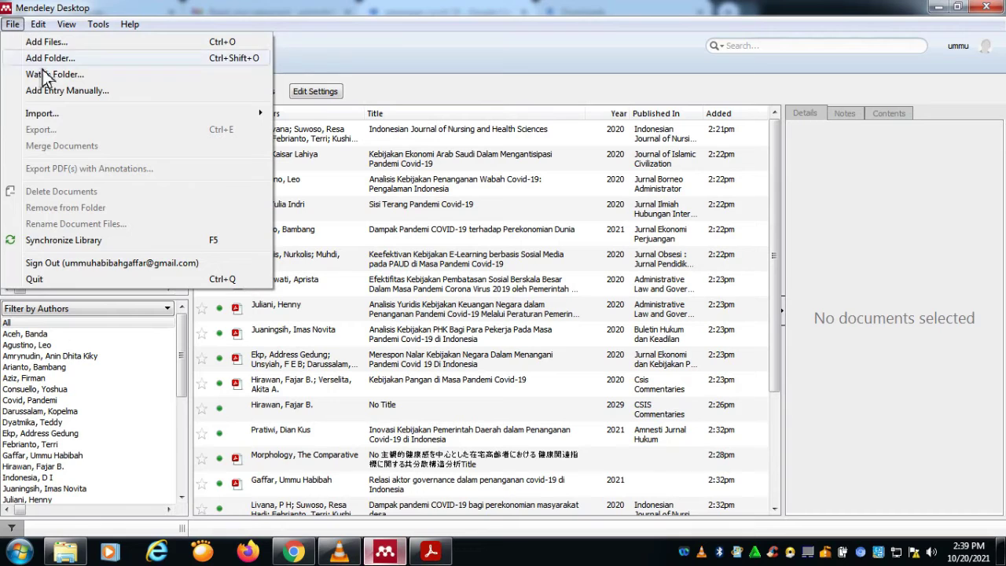
{"action": "mouse_move", "coordinate": [57, 116]}
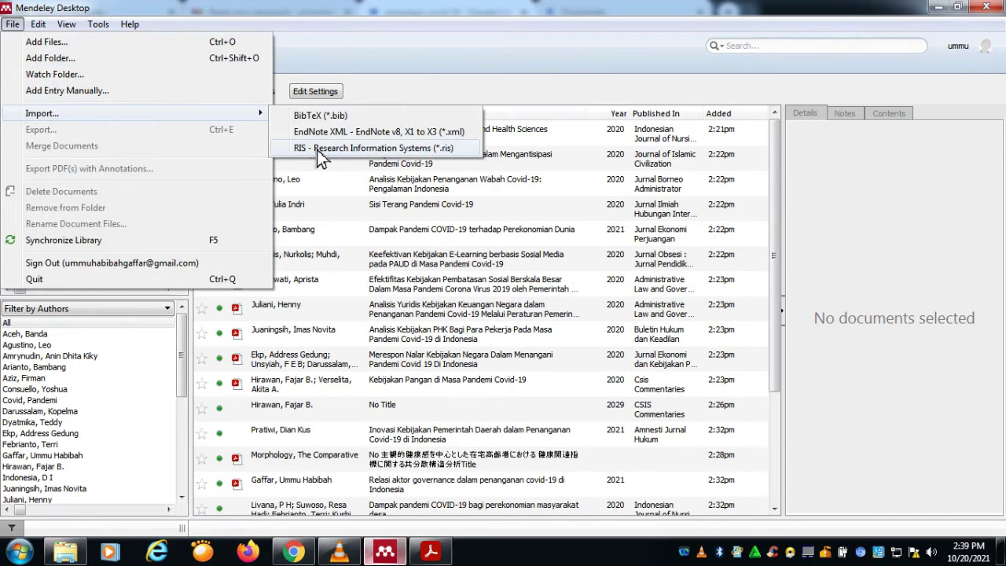
{"action": "left_click", "coordinate": [321, 155]}
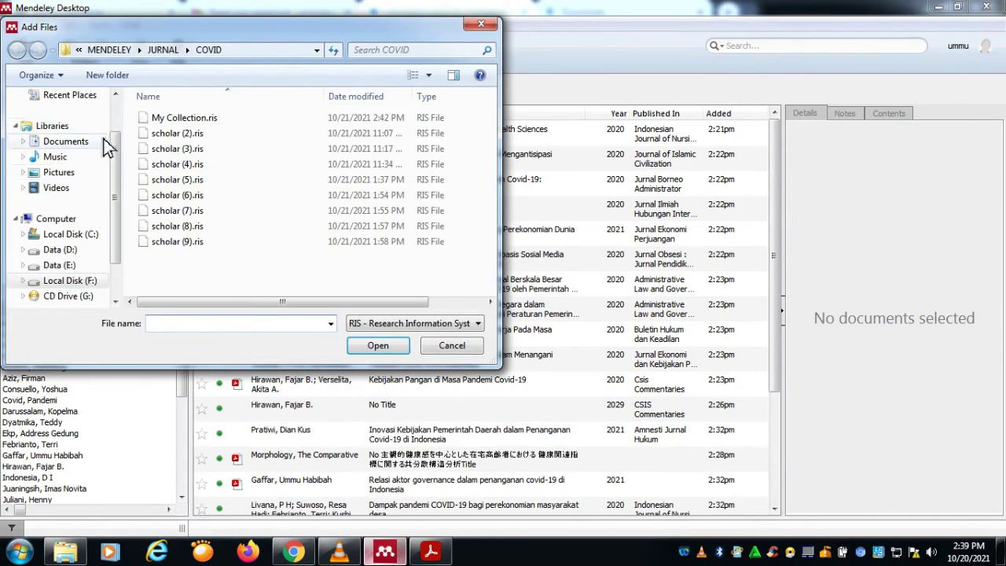
{"action": "scroll", "coordinate": [118, 189], "scroll_direction": "up", "scroll_amount": 3}
{"action": "left_click", "coordinate": [86, 134]}
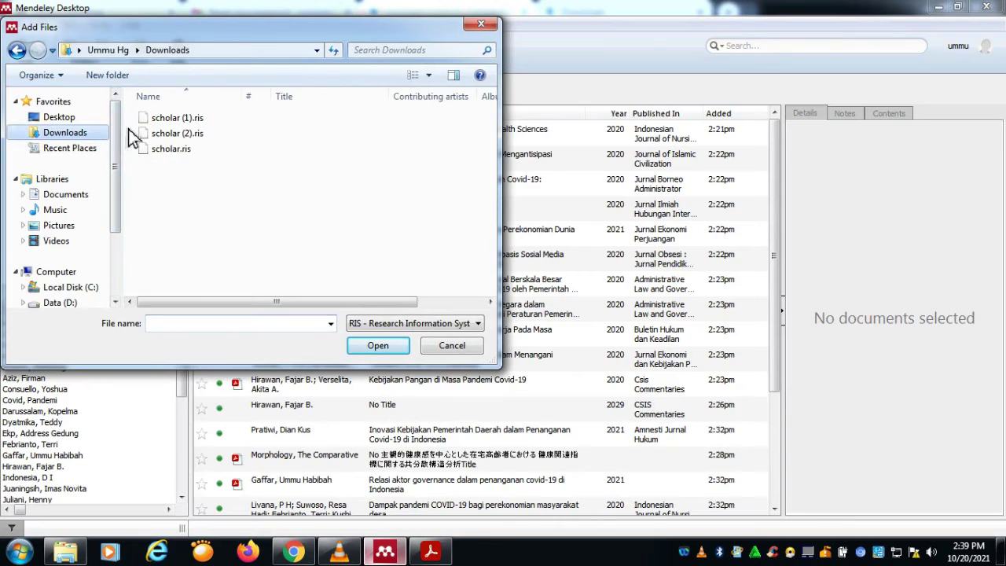
{"action": "left_click", "coordinate": [180, 136]}
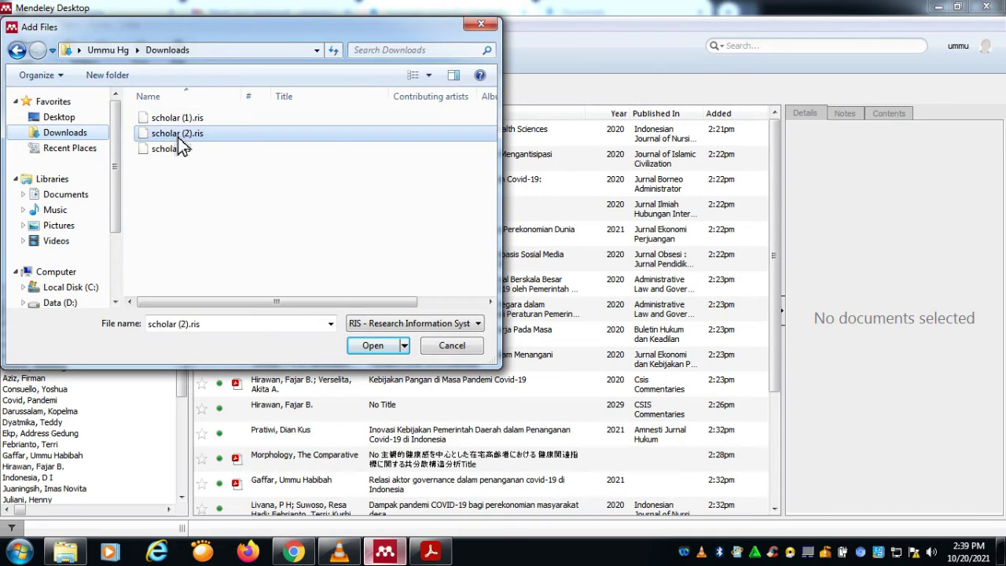
{"action": "left_click", "coordinate": [380, 351]}
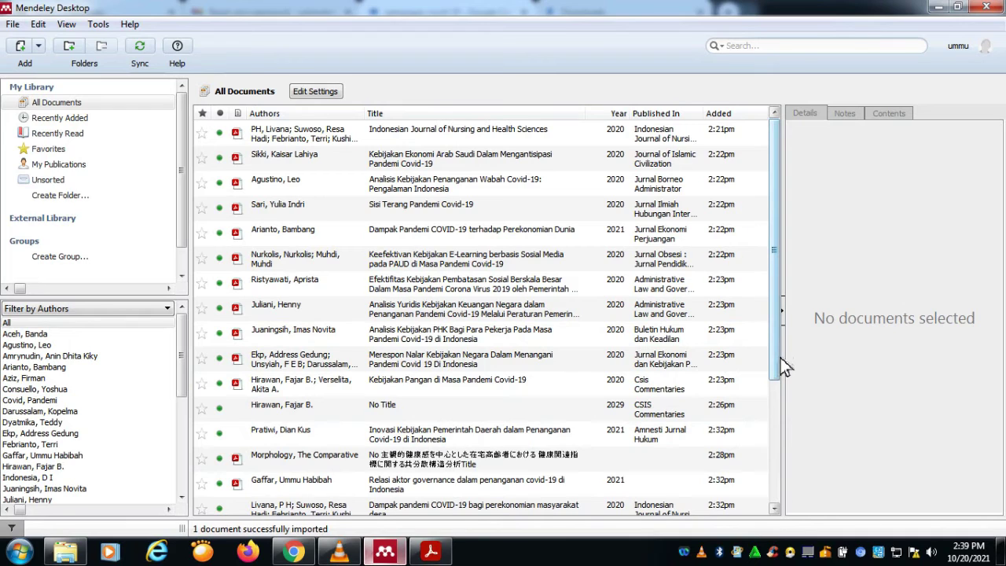
{"action": "left_click_drag", "start_coordinate": [782, 362], "coordinate": [793, 500]}
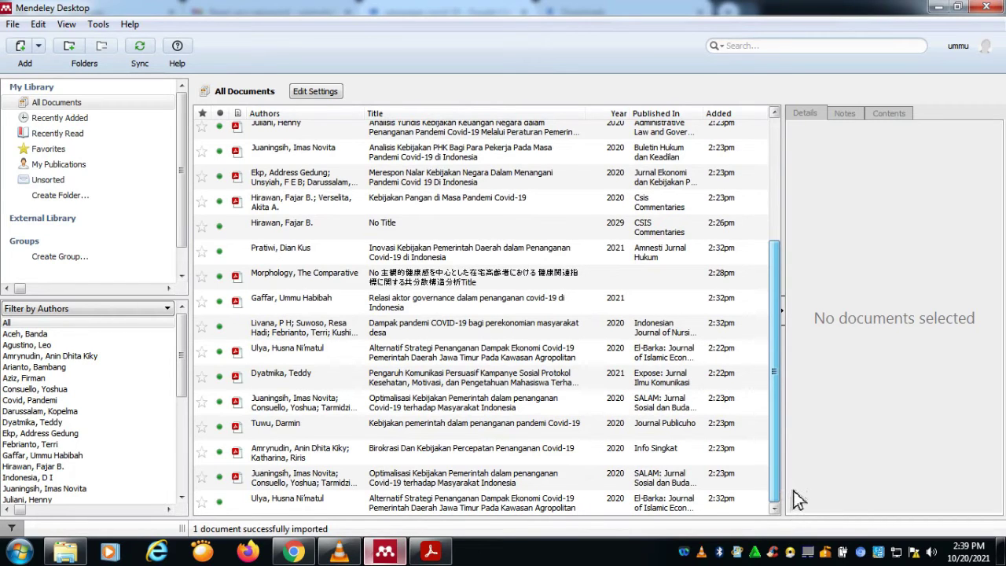
{"action": "left_click_drag", "start_coordinate": [798, 499], "coordinate": [797, 186]}
{"action": "left_click", "coordinate": [294, 551]}
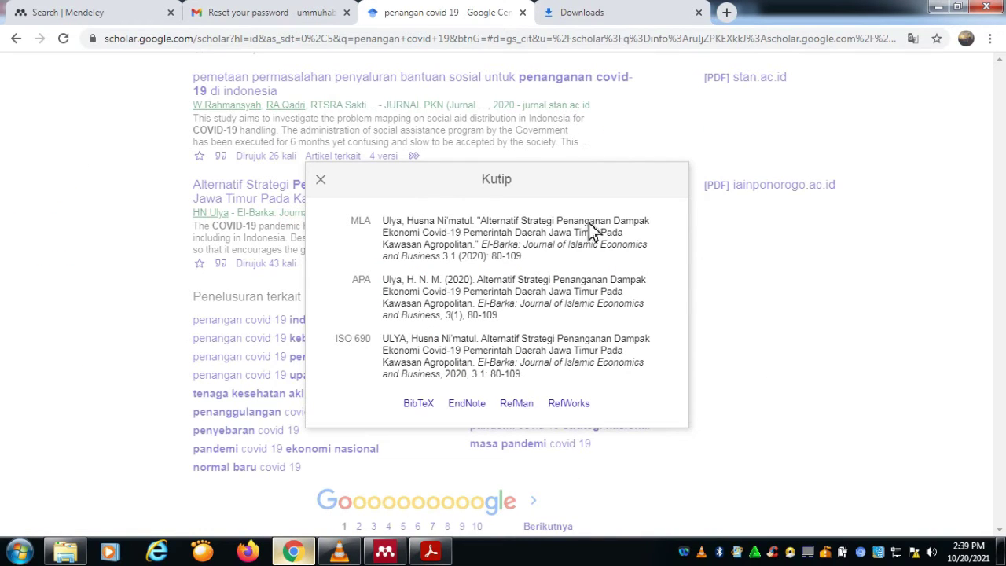
{"action": "left_click", "coordinate": [388, 555]}
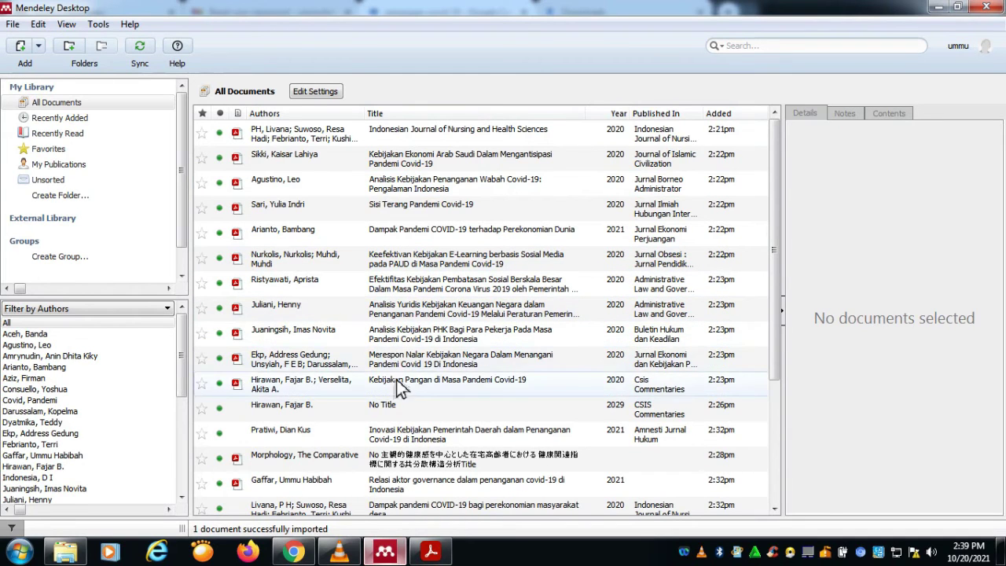
{"action": "scroll", "coordinate": [404, 411], "scroll_direction": "down", "scroll_amount": 2}
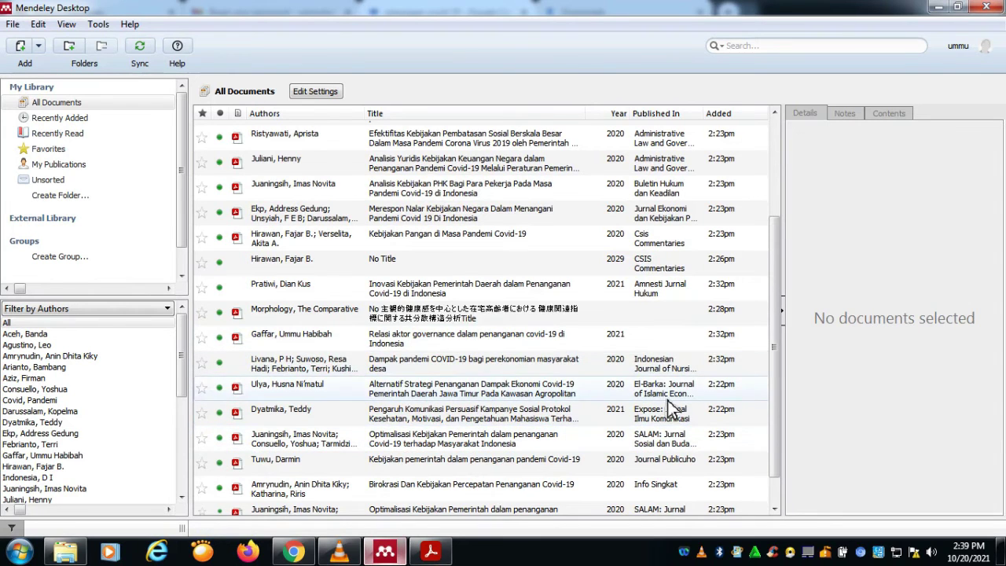
{"action": "scroll", "coordinate": [459, 381], "scroll_direction": "down", "scroll_amount": 1}
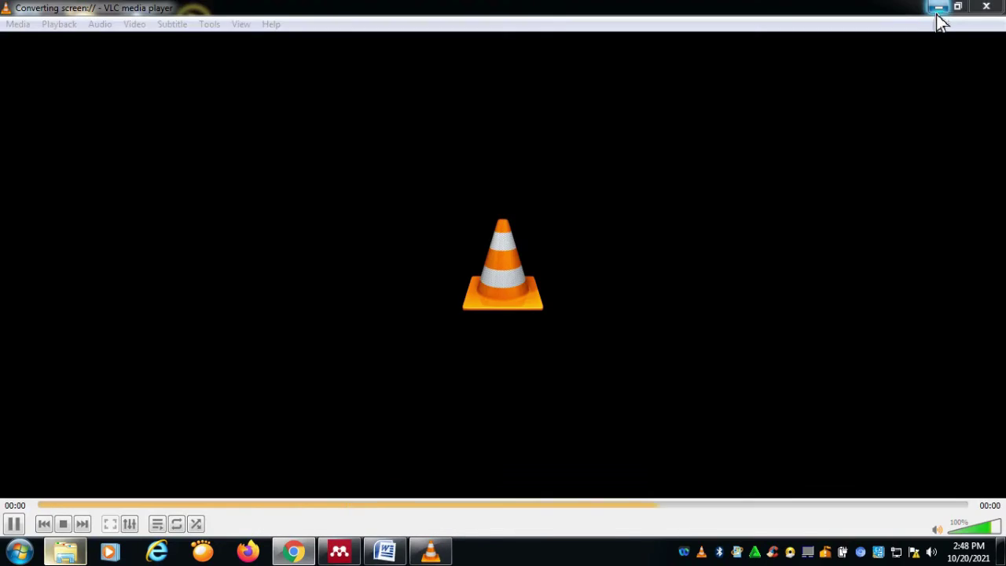
Step: Restore the Kalimat Contoh 1 document and show the References tab's Mendeley Cite-O-Matic group
{"action": "left_click", "coordinate": [936, 9]}
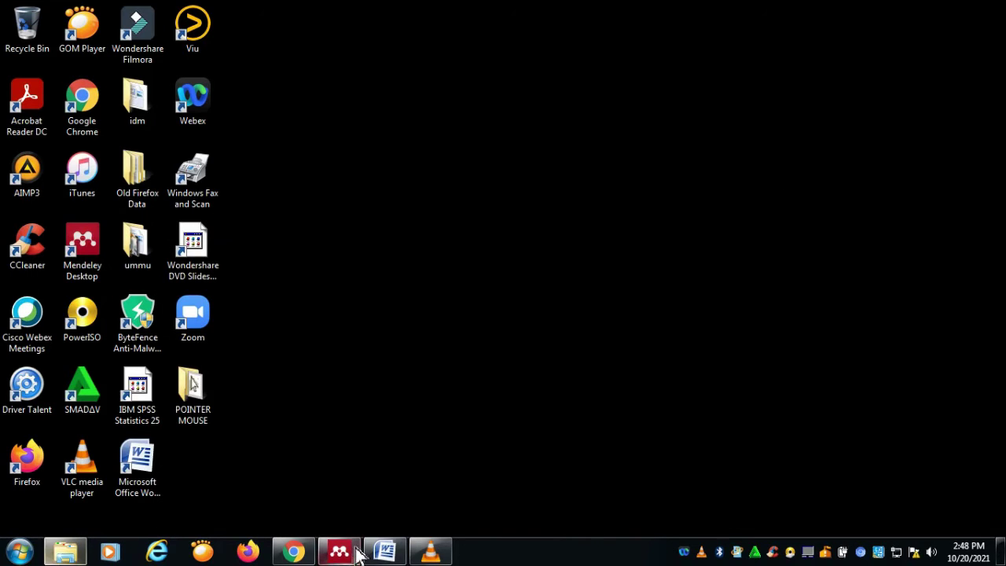
{"action": "left_click", "coordinate": [385, 551]}
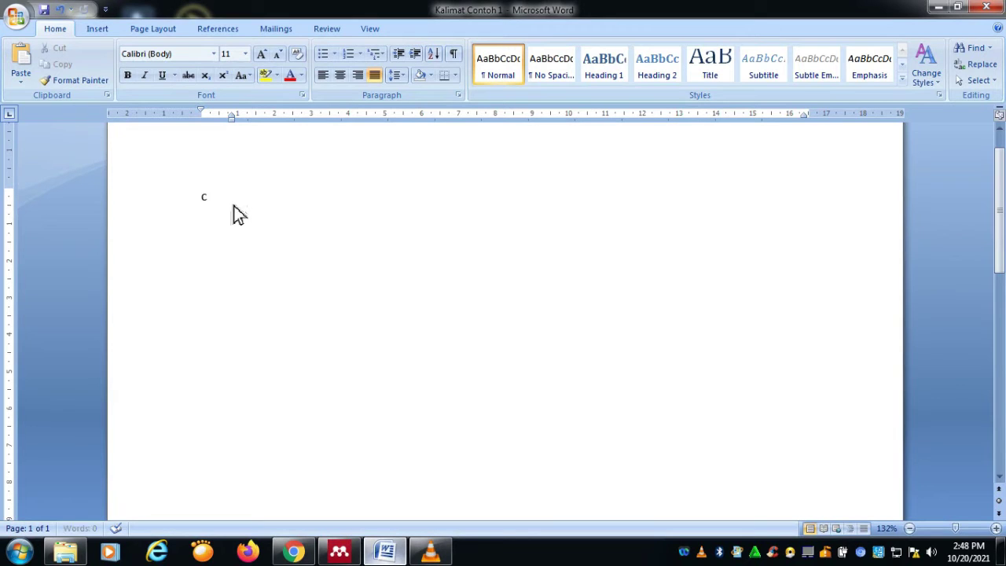
{"action": "type", "text": "contoh kut"}
{"action": "key", "text": "alt+Tab"}
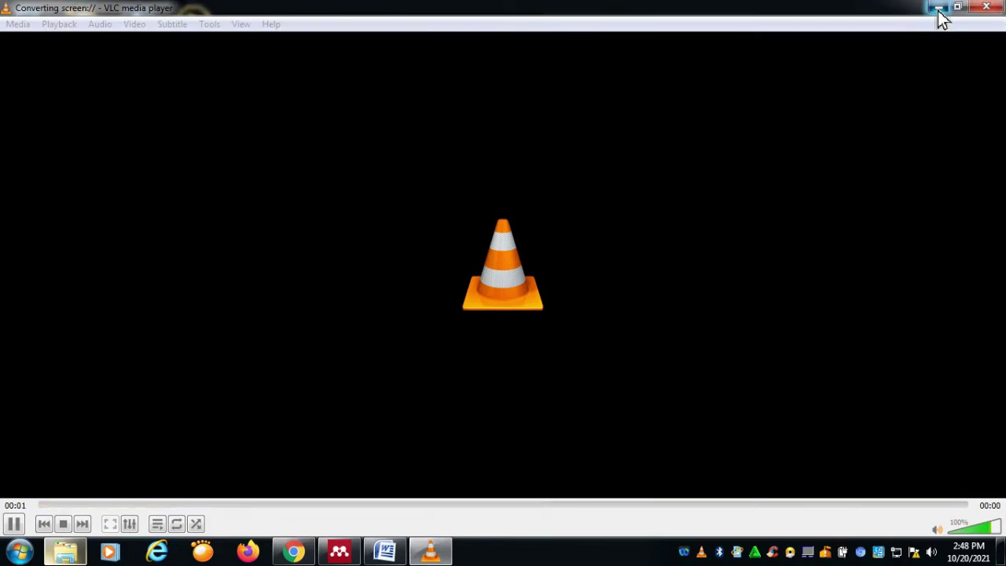
{"action": "left_click", "coordinate": [939, 9]}
{"action": "left_click", "coordinate": [390, 553]}
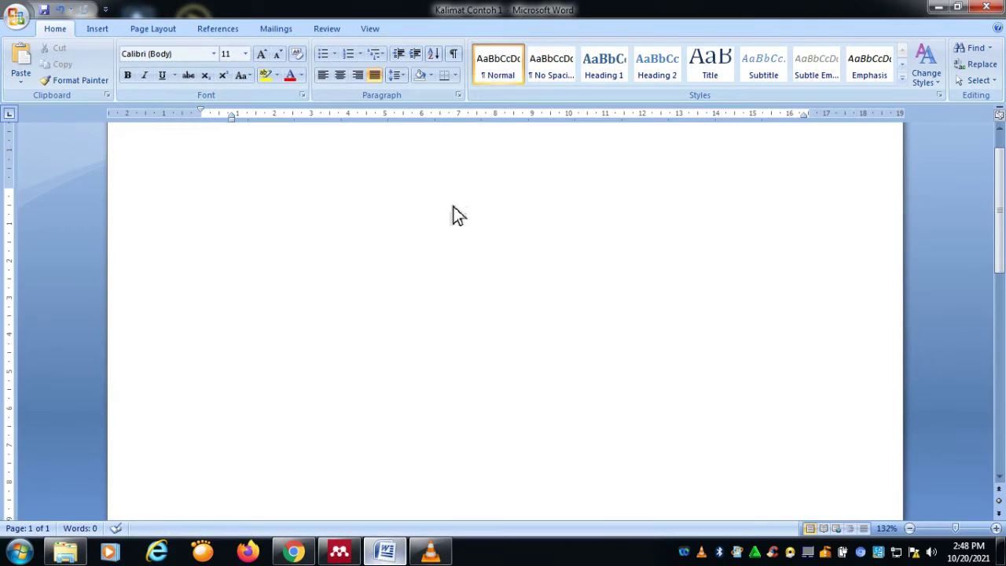
{"action": "left_click", "coordinate": [216, 30]}
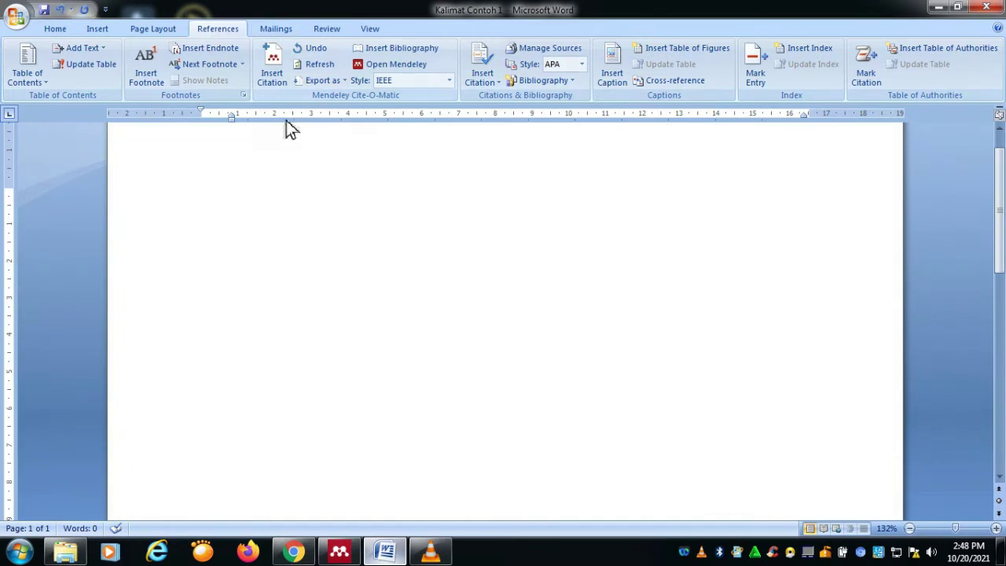
Step: Type 'Contoh Kutipan pertama' and cite the Ulya 2020 paper, found by searching 'ulya'
{"action": "left_click", "coordinate": [286, 57]}
{"action": "type", "text": "Contoh Kutipan pertama"}
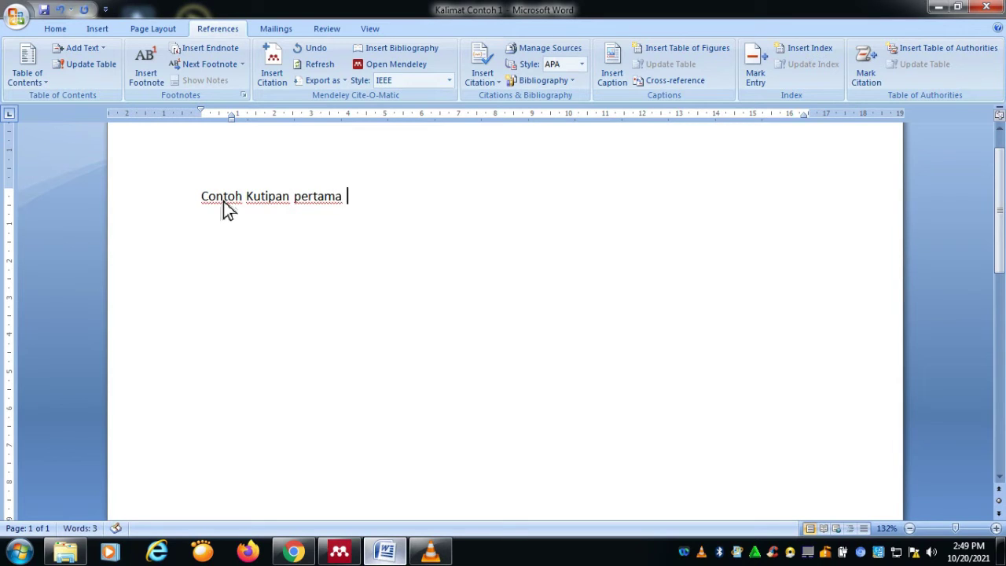
{"action": "left_click", "coordinate": [278, 77]}
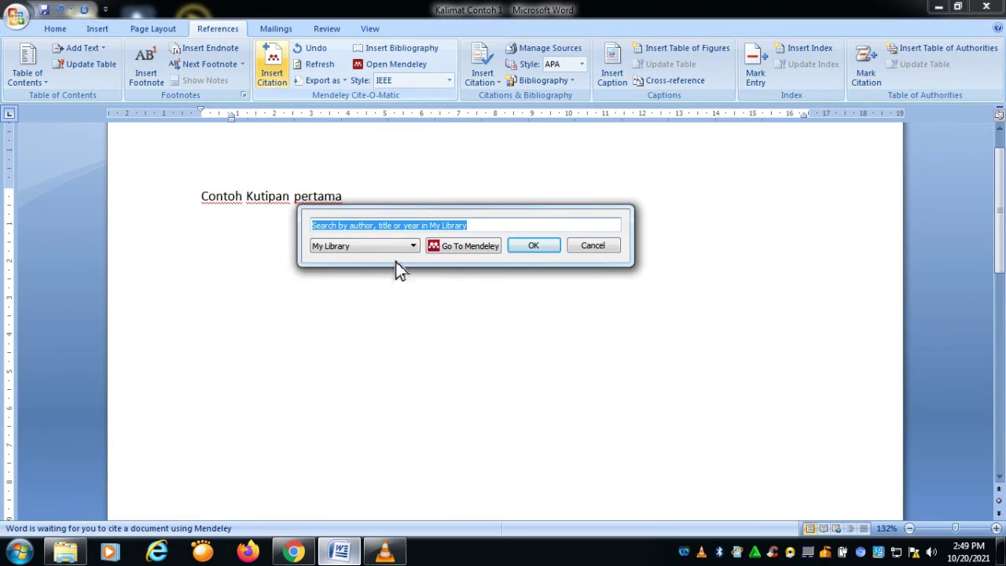
{"action": "left_click", "coordinate": [511, 225]}
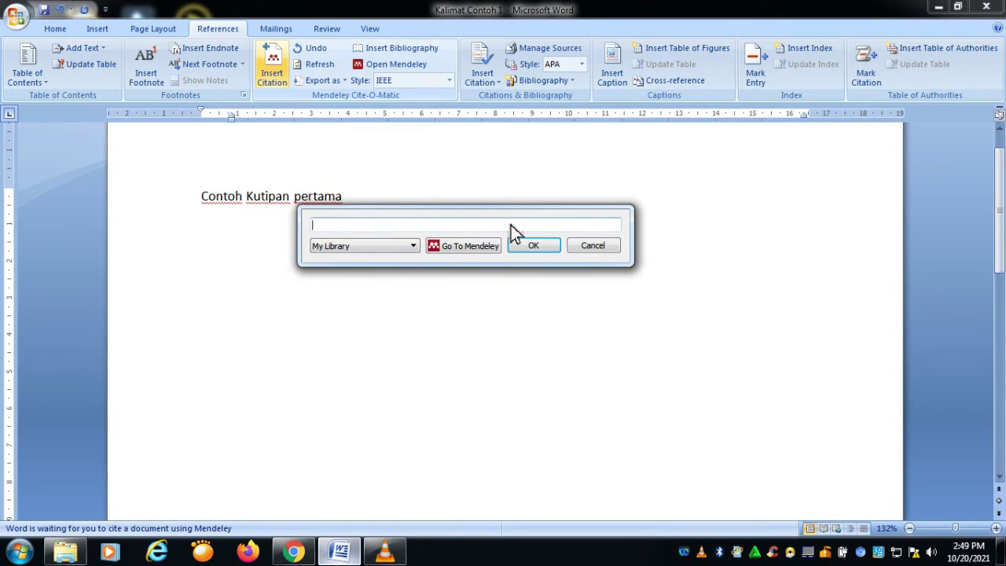
{"action": "type", "text": "ul"}
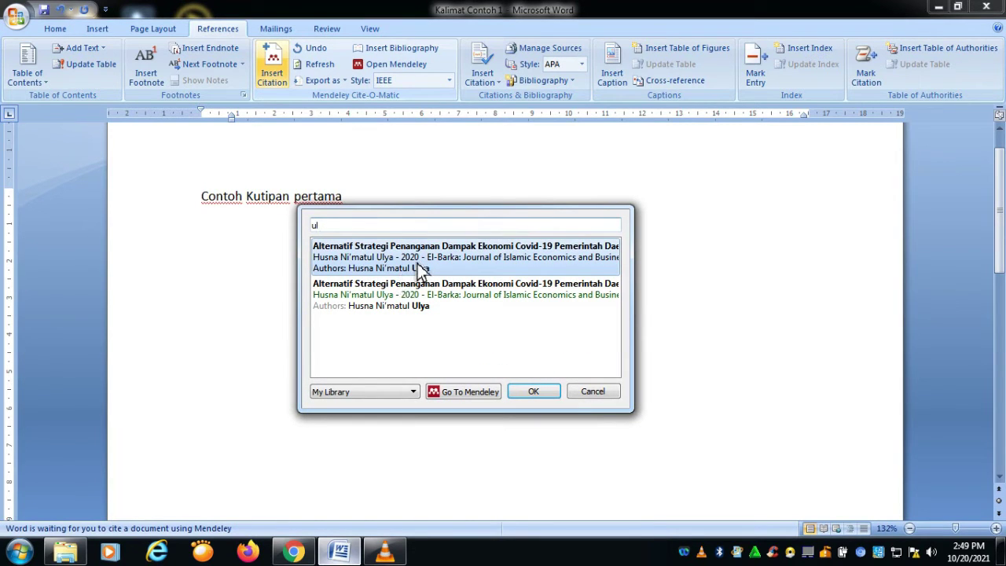
{"action": "type", "text": "ya"}
{"action": "left_click", "coordinate": [419, 264]}
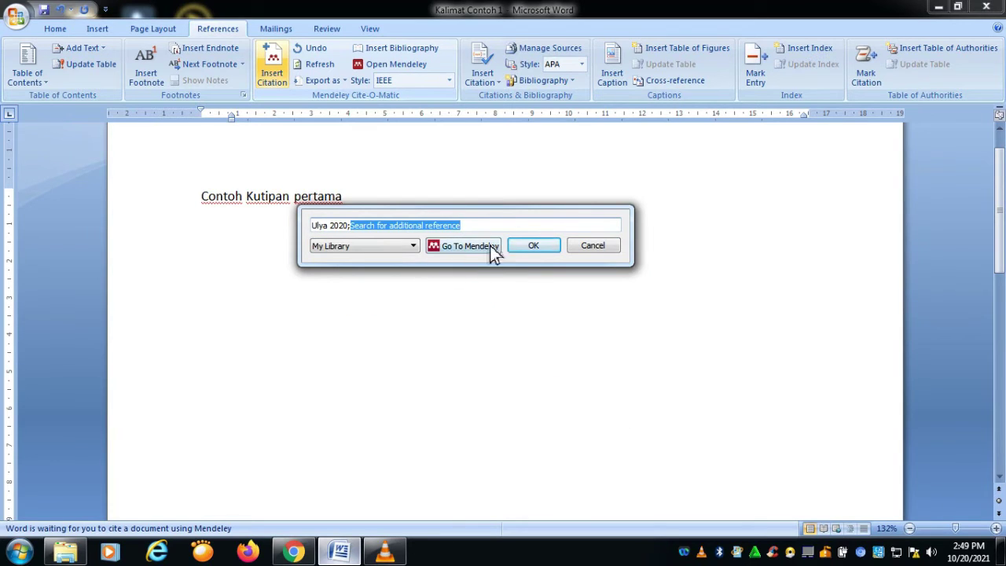
{"action": "left_click", "coordinate": [543, 248]}
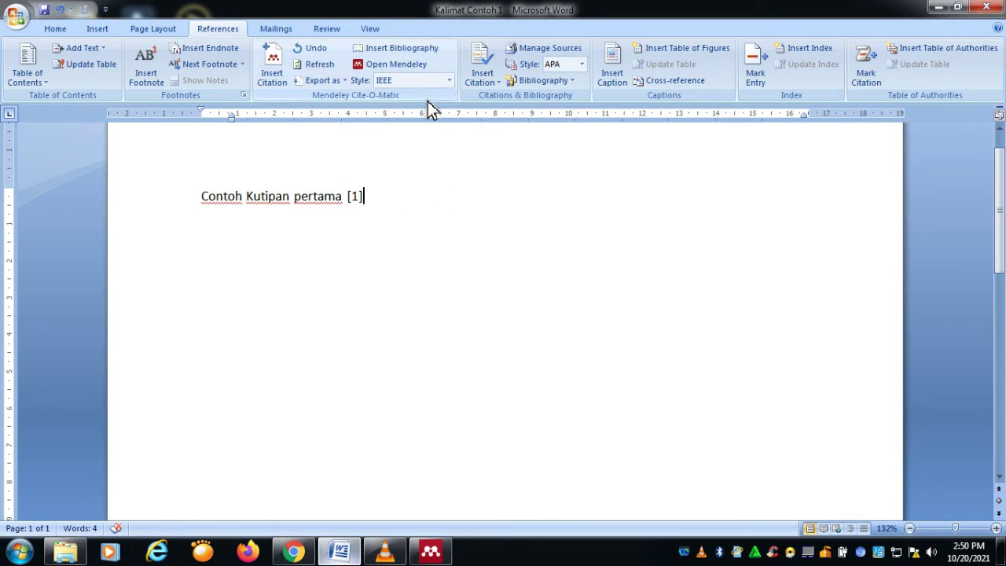
Step: Switch the citation style to APA 7th edition and start a new line 'Contoh Kutipan kedua'
{"action": "left_click", "coordinate": [450, 82]}
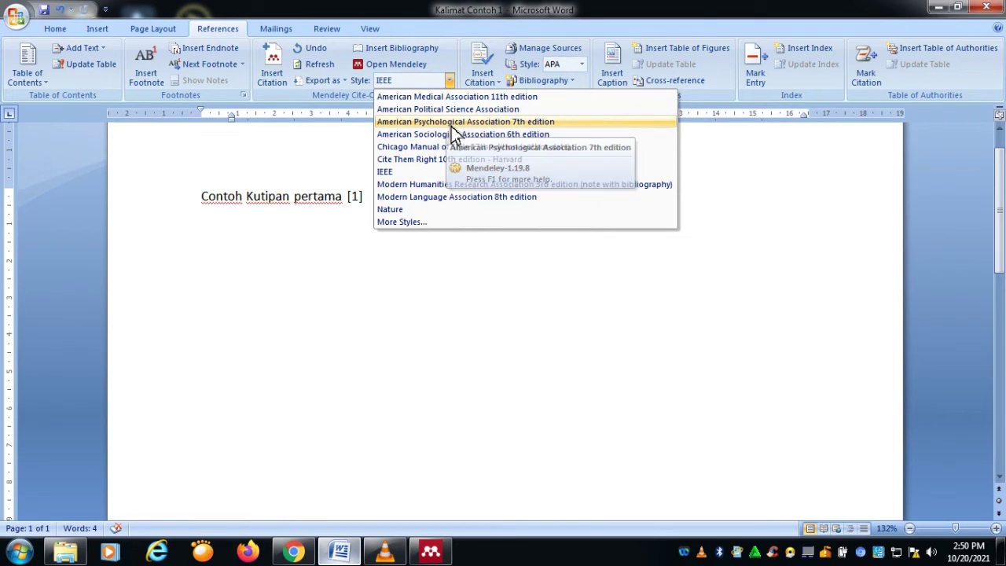
{"action": "left_click", "coordinate": [451, 124]}
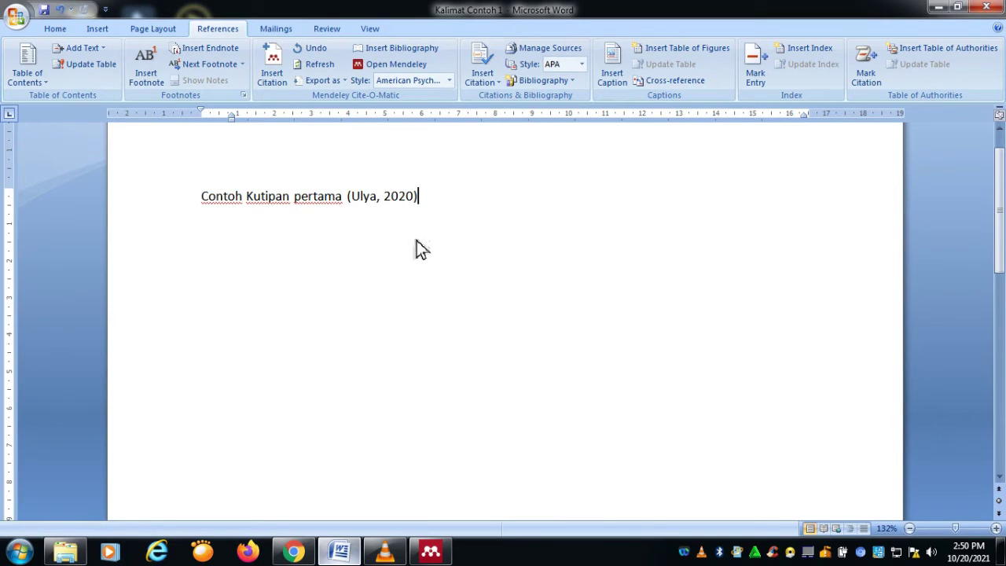
{"action": "key", "text": "Return"}
{"action": "type", "text": "Co"}
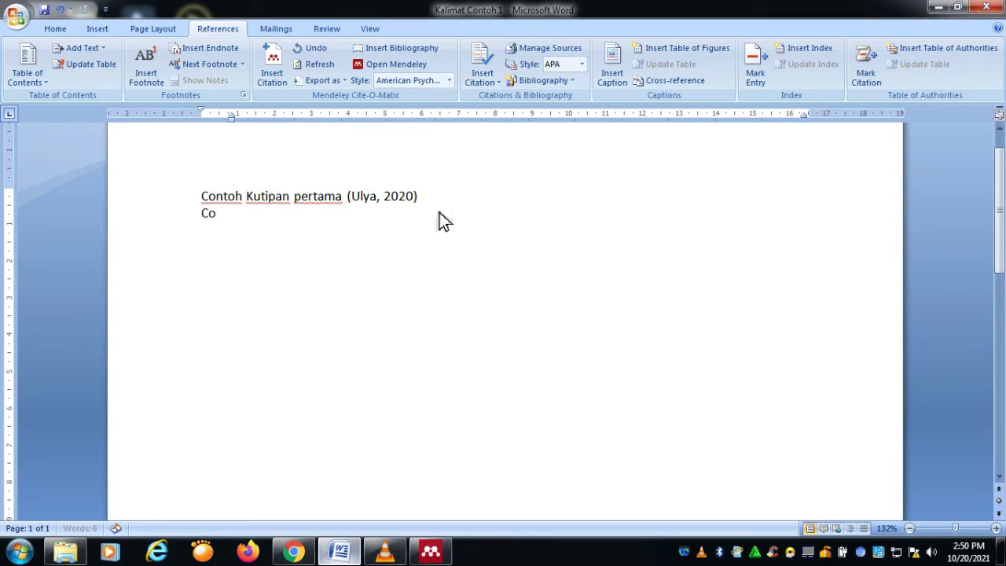
{"action": "type", "text": "ntoh Ku"}
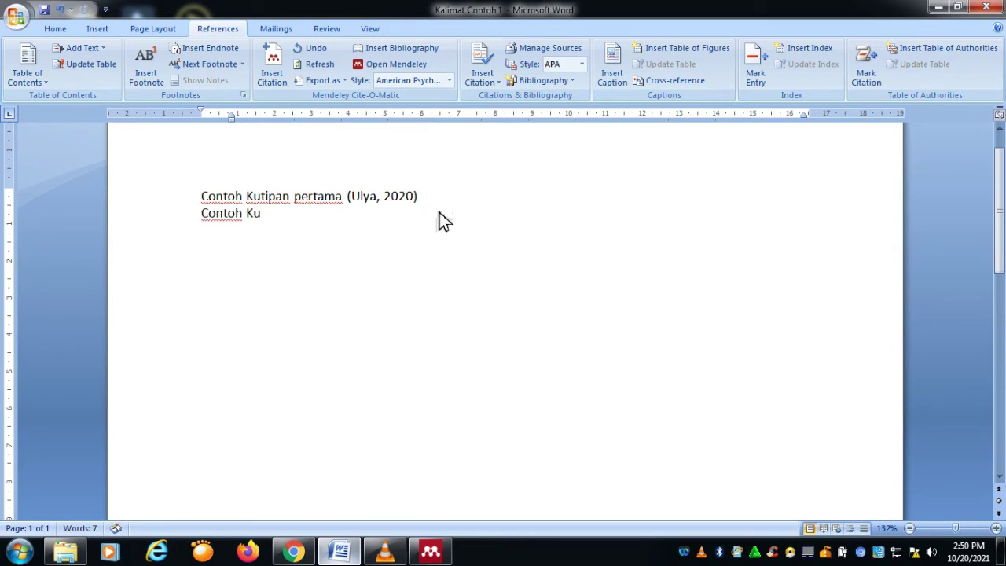
{"action": "type", "text": "tipan kedua"}
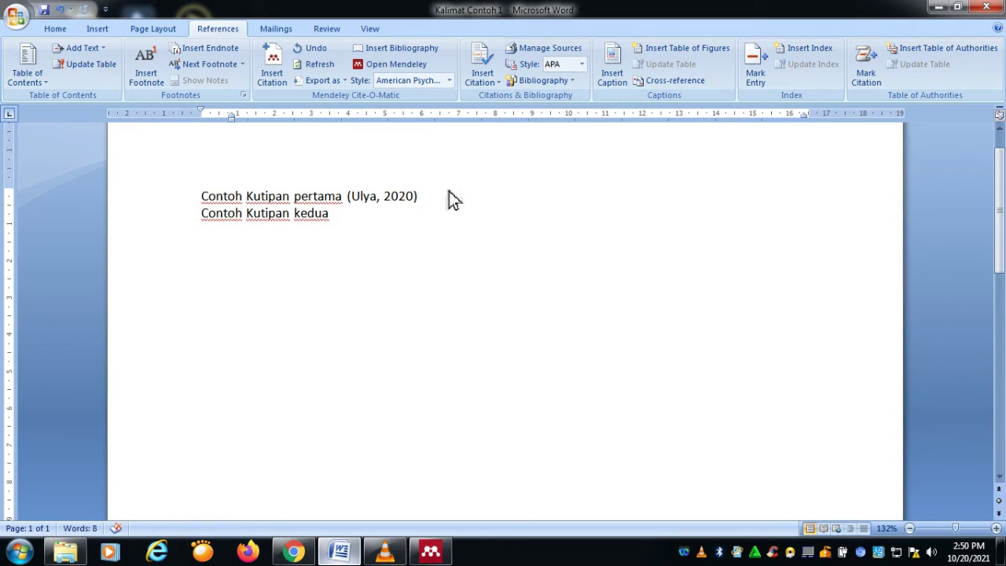
Step: Cite Agustino 2020 from My Library by searching 'kebijakan covid'
{"action": "left_click", "coordinate": [280, 90]}
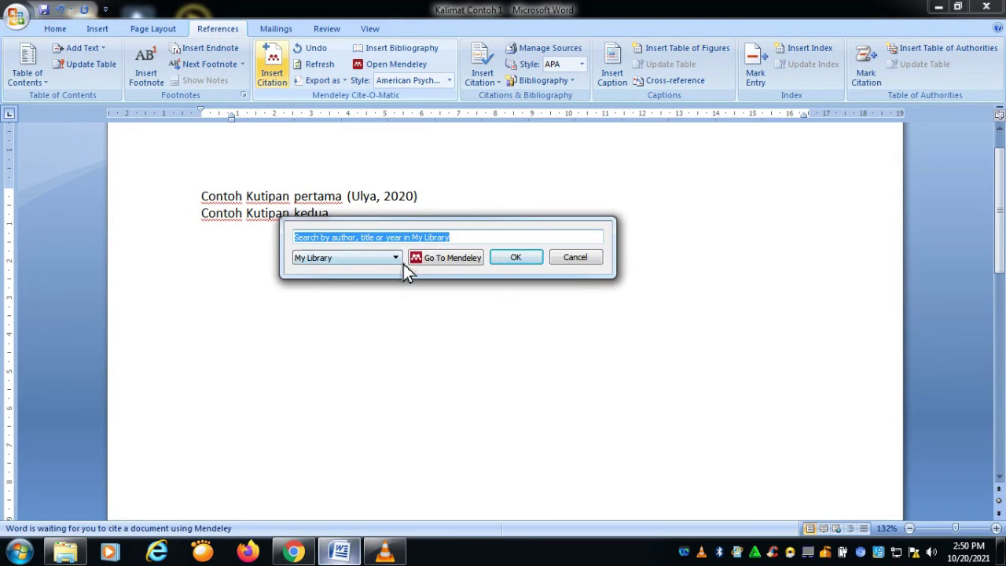
{"action": "left_click", "coordinate": [400, 261]}
{"action": "left_click", "coordinate": [391, 271]}
{"action": "type", "text": "kebijakan covid"}
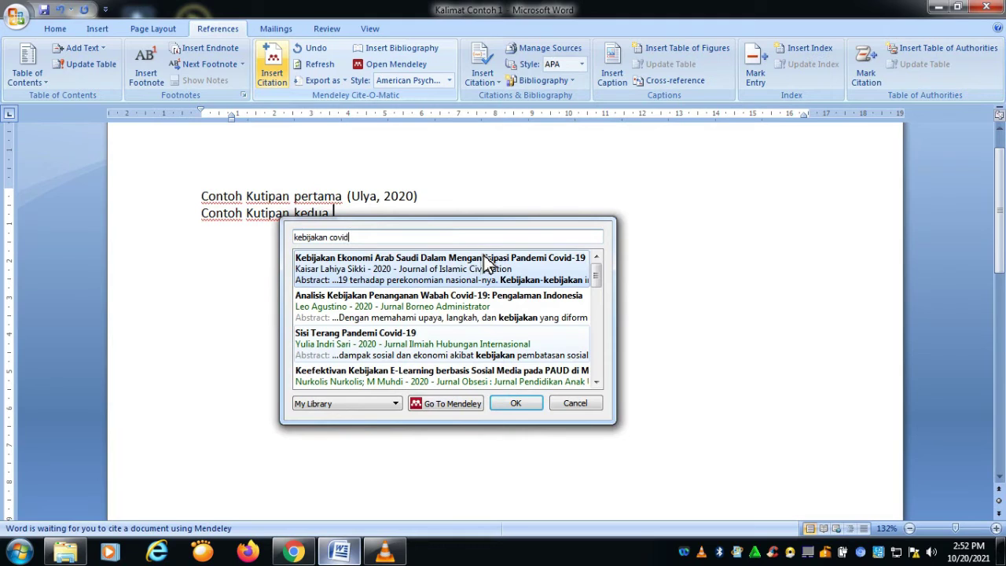
{"action": "left_click", "coordinate": [375, 312]}
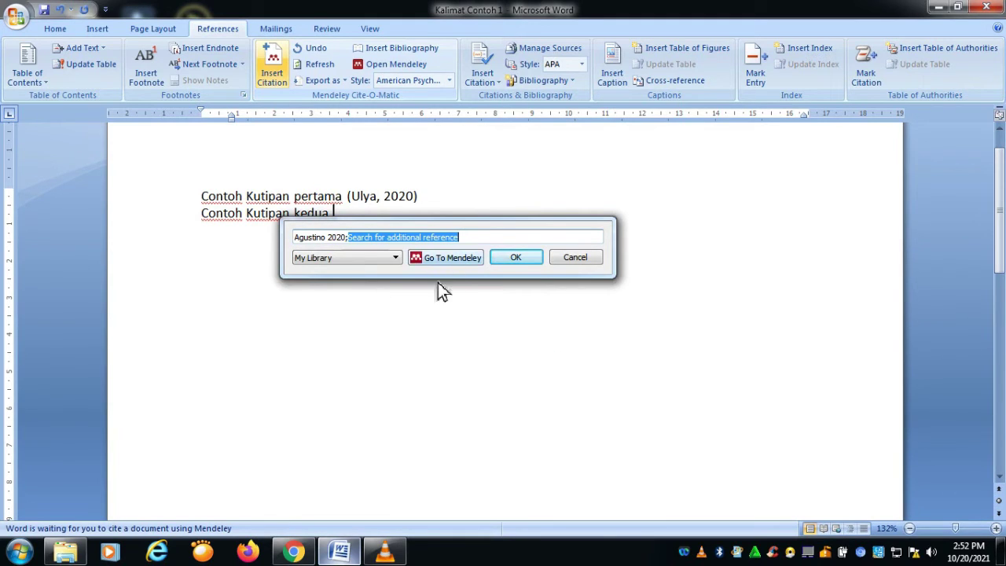
{"action": "left_click", "coordinate": [515, 259]}
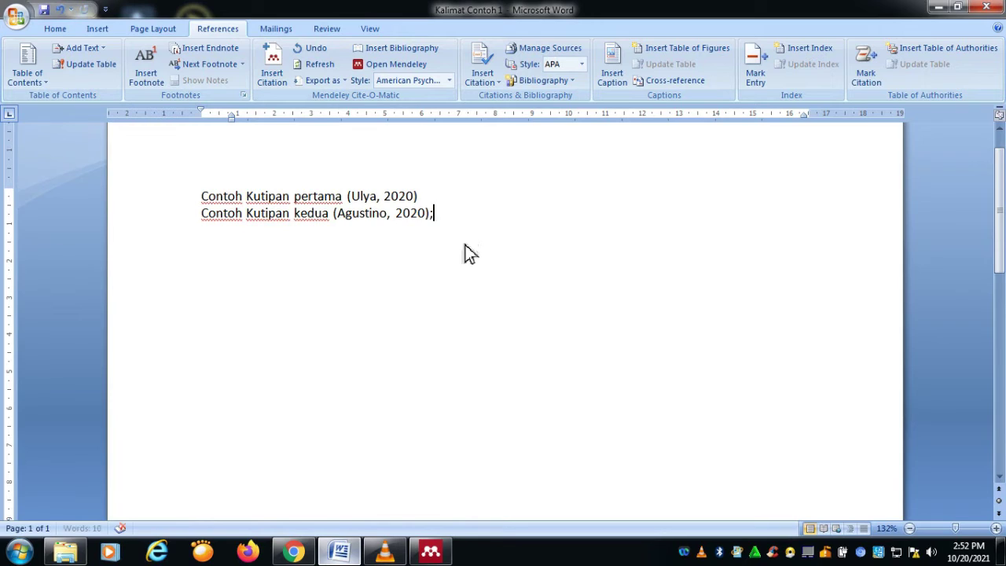
Step: After a ';', cite Ekp et al. 2020 via a 'covid' search, then start a 'Contoh Kutipan ke' line
{"action": "type", "text": ";"}
{"action": "left_click", "coordinate": [268, 79]}
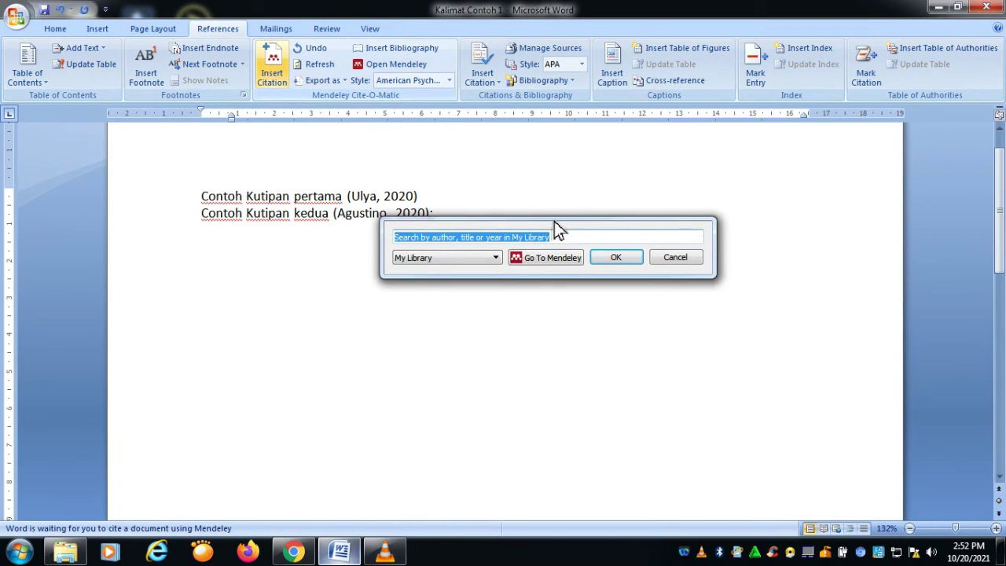
{"action": "type", "text": "al"}
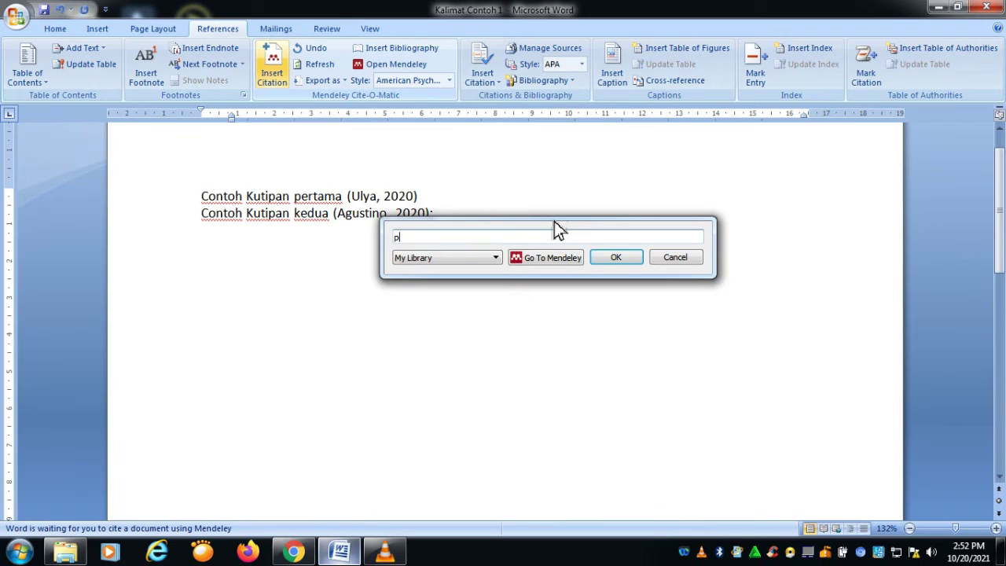
{"action": "key", "text": "BackSpace"}
{"action": "key", "text": "BackSpace"}
{"action": "type", "text": "covid"}
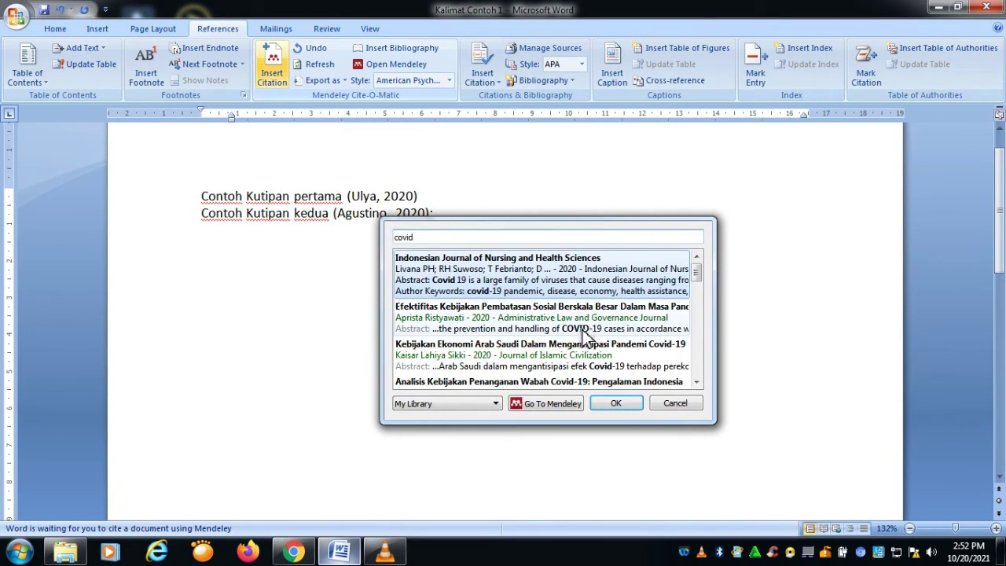
{"action": "scroll", "coordinate": [586, 334], "scroll_direction": "down", "scroll_amount": 5}
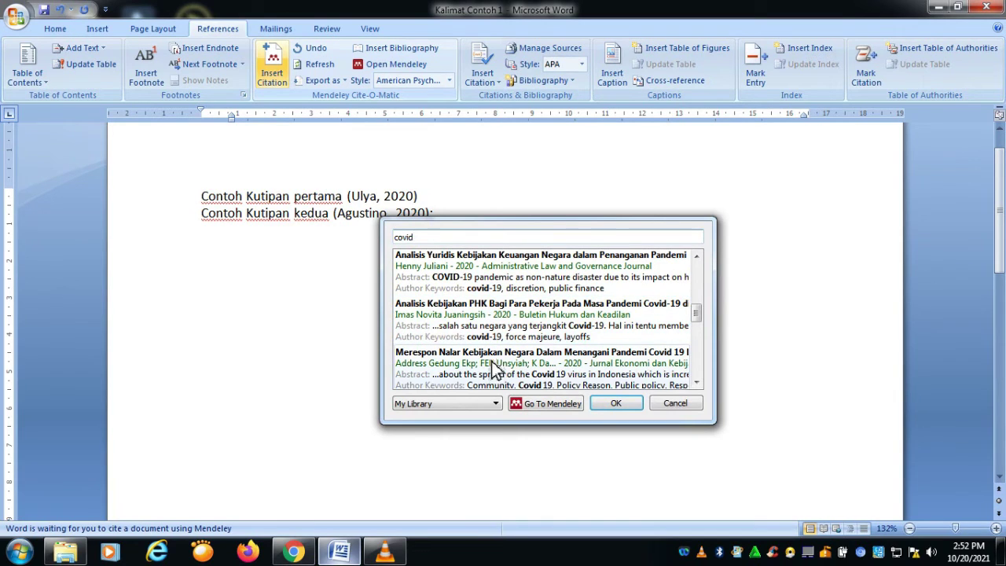
{"action": "left_click", "coordinate": [491, 361]}
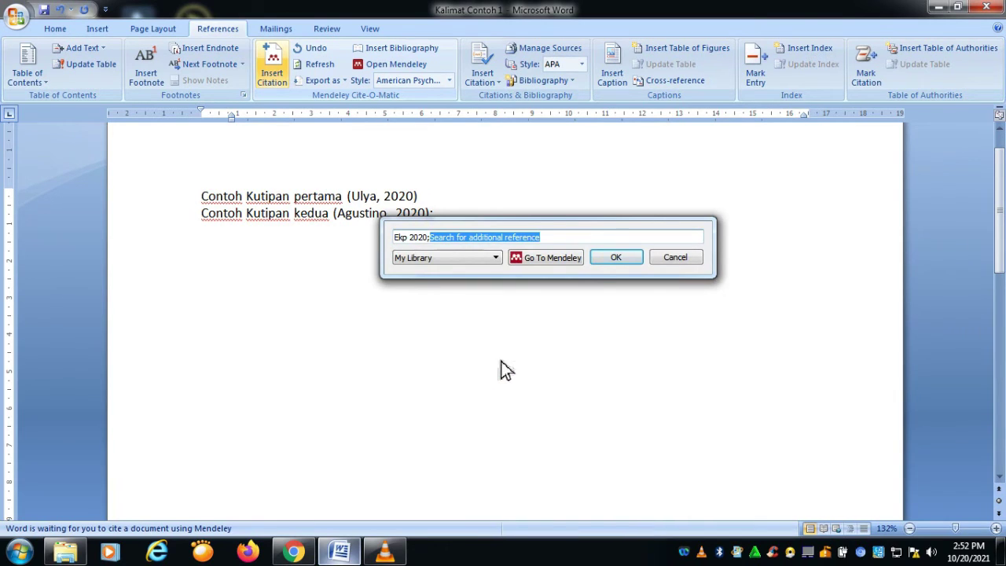
{"action": "left_click", "coordinate": [606, 261]}
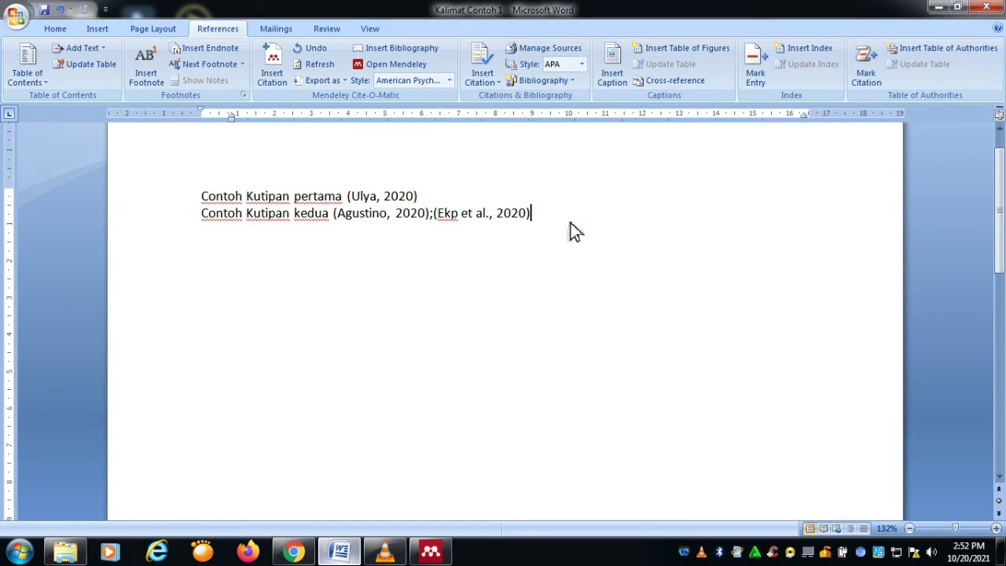
{"action": "key", "text": "Return"}
{"action": "type", "text": "Contoh Kutipan ketiga"}
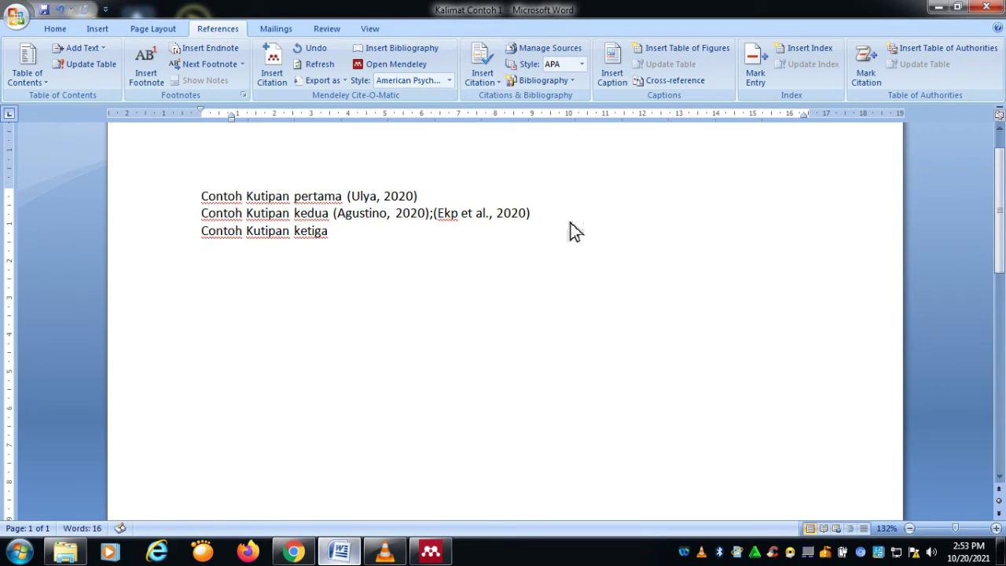
Step: Complete the third line as 'Contoh Kutipan ketiga' and open the citation search on My Library
{"action": "left_click", "coordinate": [270, 72]}
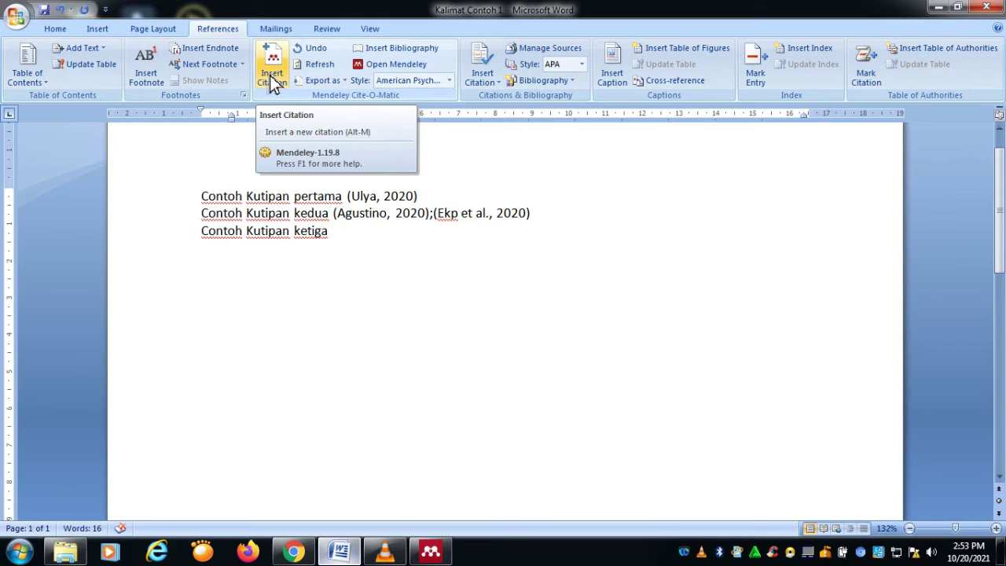
{"action": "left_click", "coordinate": [270, 75]}
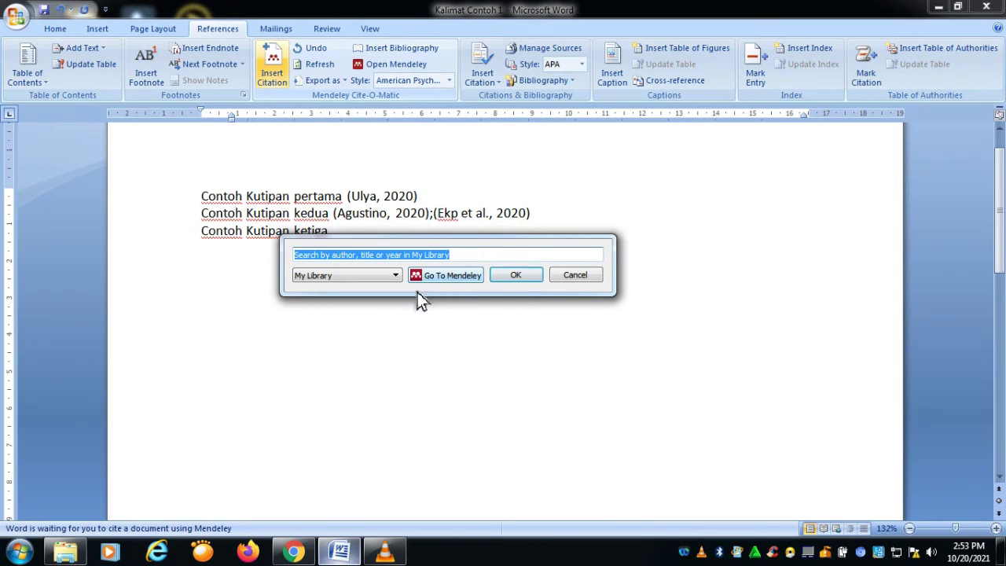
{"action": "left_click", "coordinate": [389, 279]}
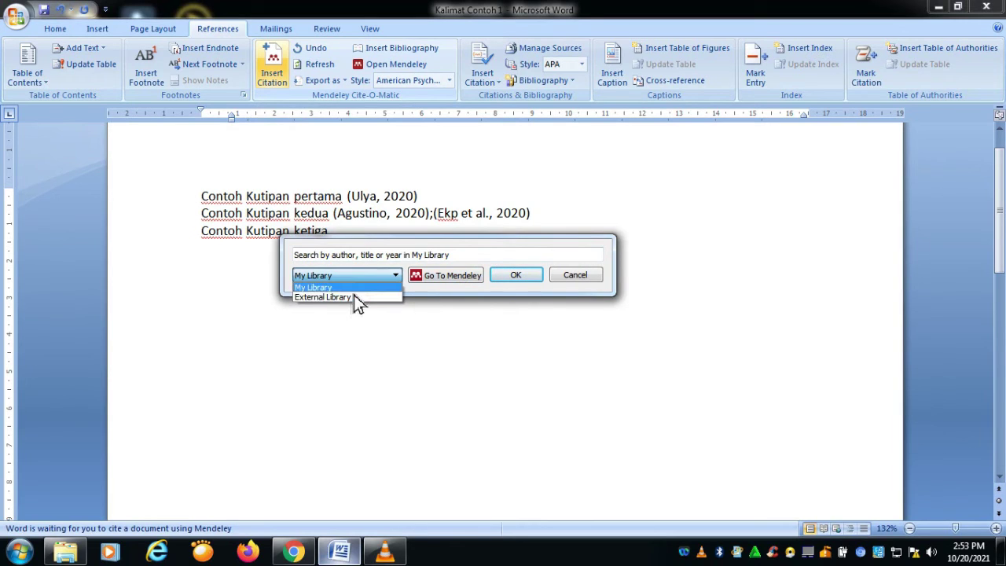
{"action": "left_click", "coordinate": [352, 294]}
{"action": "left_click", "coordinate": [272, 79]}
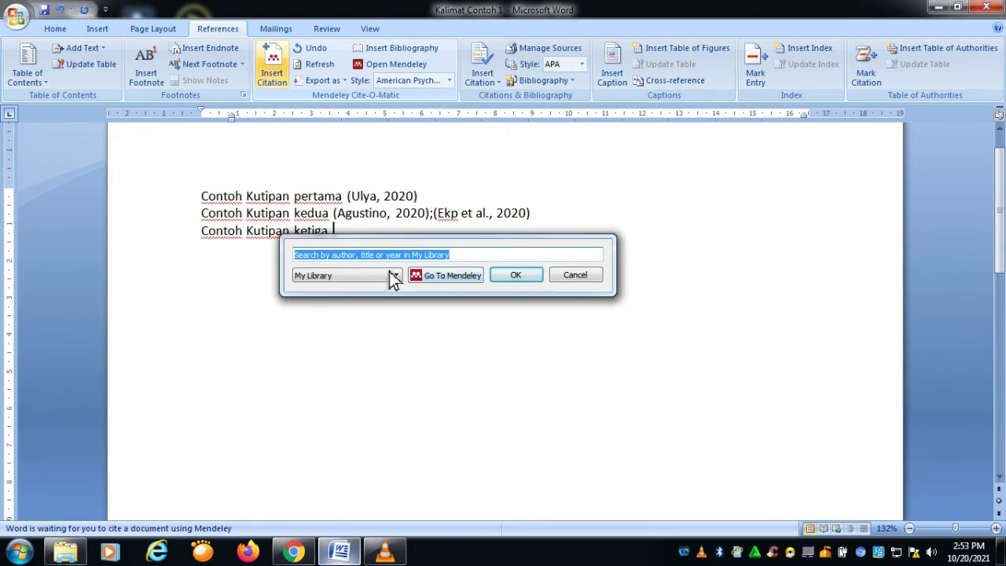
{"action": "left_click", "coordinate": [395, 276]}
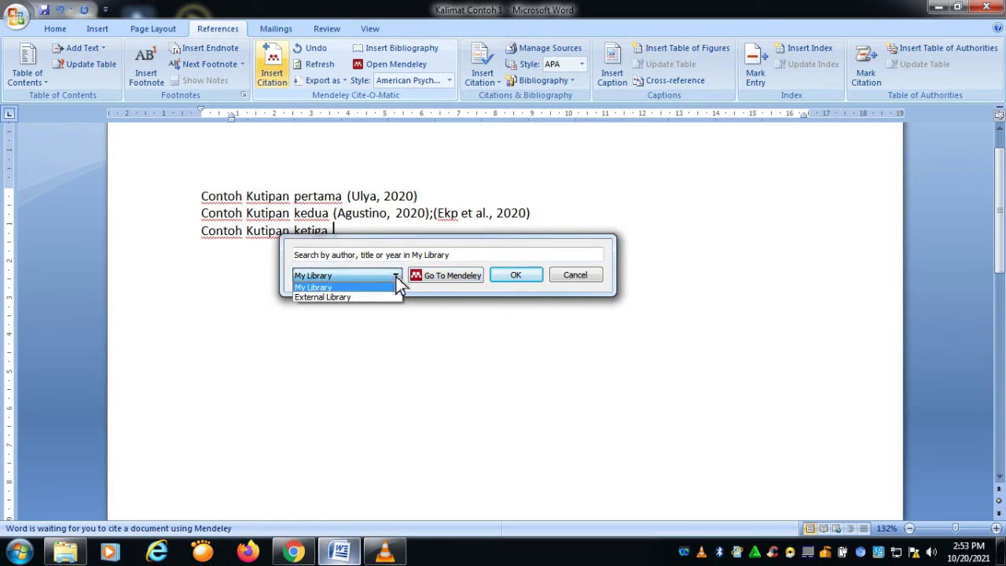
{"action": "left_click", "coordinate": [495, 275]}
Step: Search 'keb' to add Amrynudin 2020, then add the Sisi Terang Pandemi Covid-19 (Sari 2020) reference
{"action": "key", "text": "BackSpace"}
{"action": "key", "text": "BackSpace"}
{"action": "key", "text": "BackSpace"}
{"action": "key", "text": "BackSpace"}
{"action": "key", "text": "BackSpace"}
{"action": "key", "text": "BackSpace"}
{"action": "key", "text": "BackSpace"}
{"action": "key", "text": "BackSpace"}
{"action": "key", "text": "BackSpace"}
{"action": "key", "text": "BackSpace"}
{"action": "key", "text": "BackSpace"}
{"action": "key", "text": "BackSpace"}
{"action": "key", "text": "BackSpace"}
{"action": "key", "text": "BackSpace"}
{"action": "key", "text": "BackSpace"}
{"action": "key", "text": "BackSpace"}
{"action": "key", "text": "BackSpace"}
{"action": "key", "text": "BackSpace"}
{"action": "key", "text": "BackSpace"}
{"action": "key", "text": "BackSpace"}
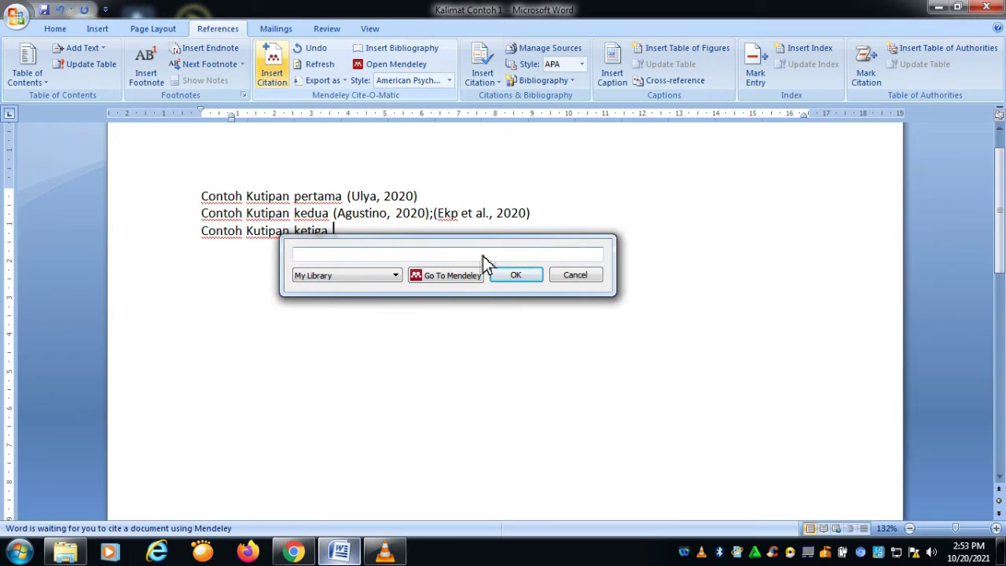
{"action": "type", "text": "kebijak"}
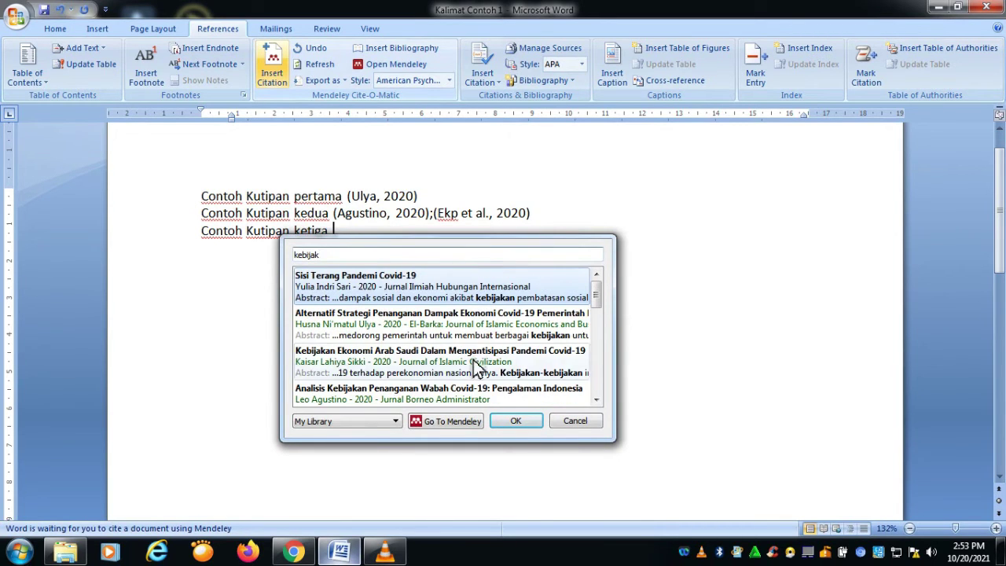
{"action": "scroll", "coordinate": [472, 362], "scroll_direction": "down", "scroll_amount": 5}
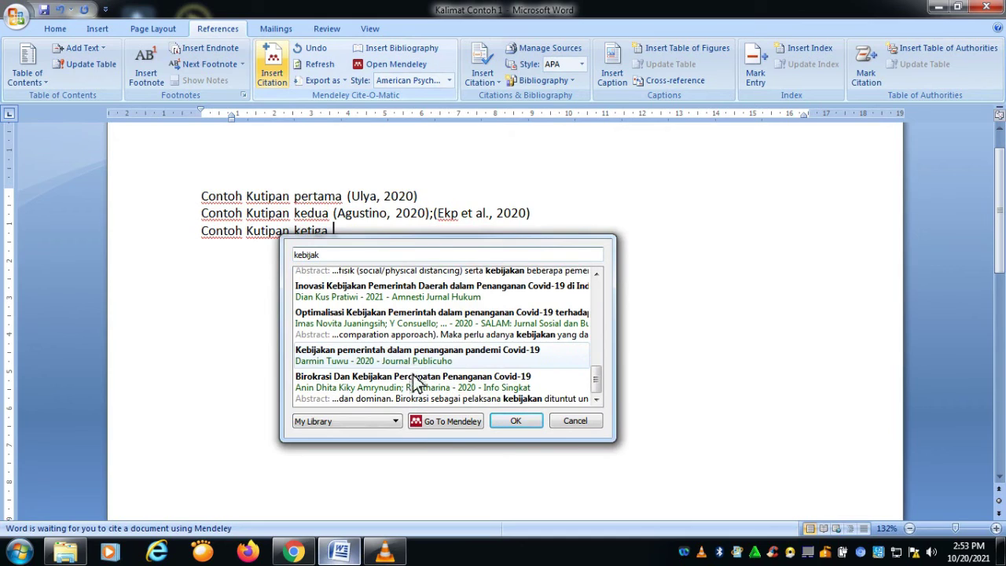
{"action": "left_click", "coordinate": [409, 389]}
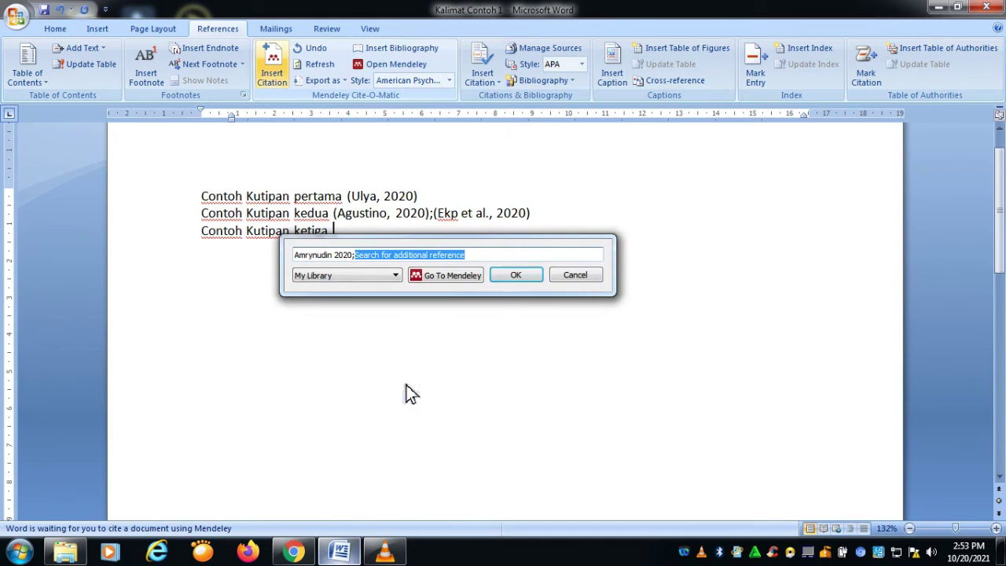
{"action": "left_click", "coordinate": [517, 272]}
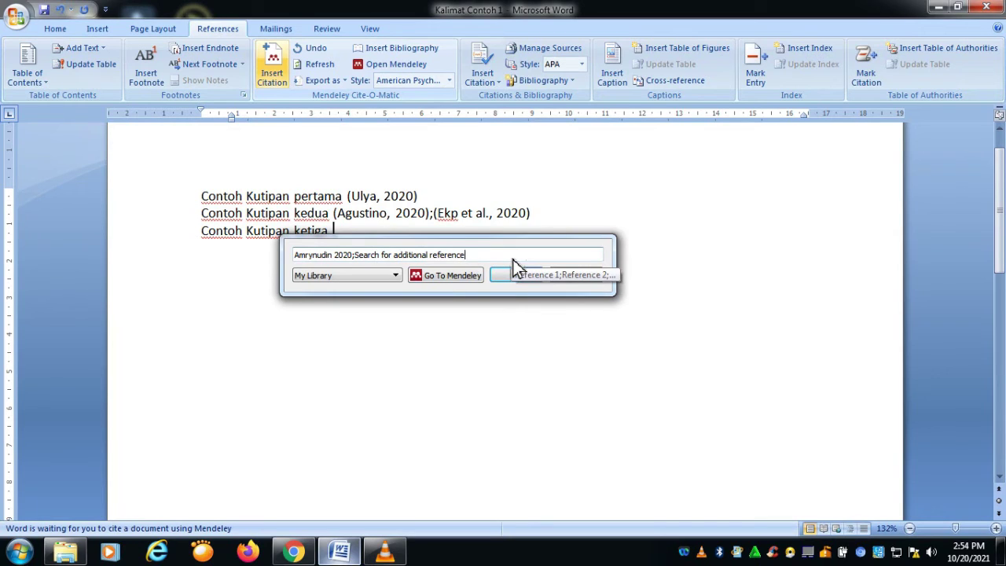
{"action": "type", "text": ";"}
{"action": "key", "text": "BackSpace"}
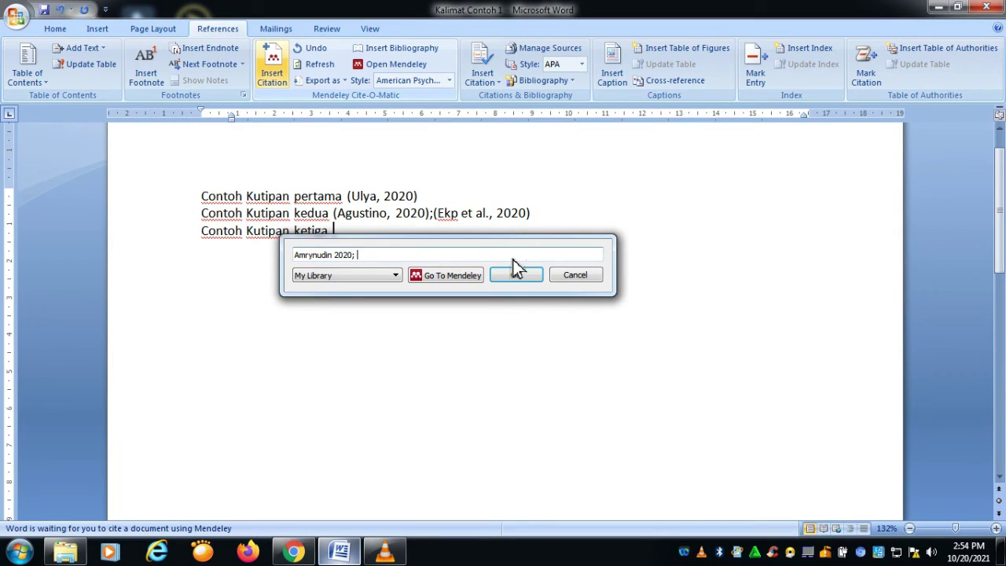
{"action": "type", "text": "n"}
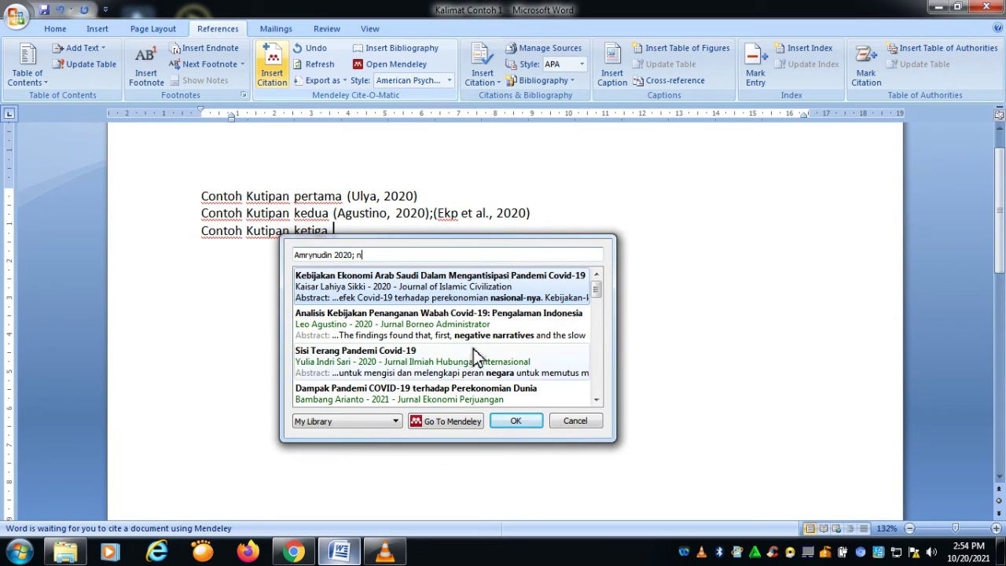
{"action": "left_click", "coordinate": [428, 366]}
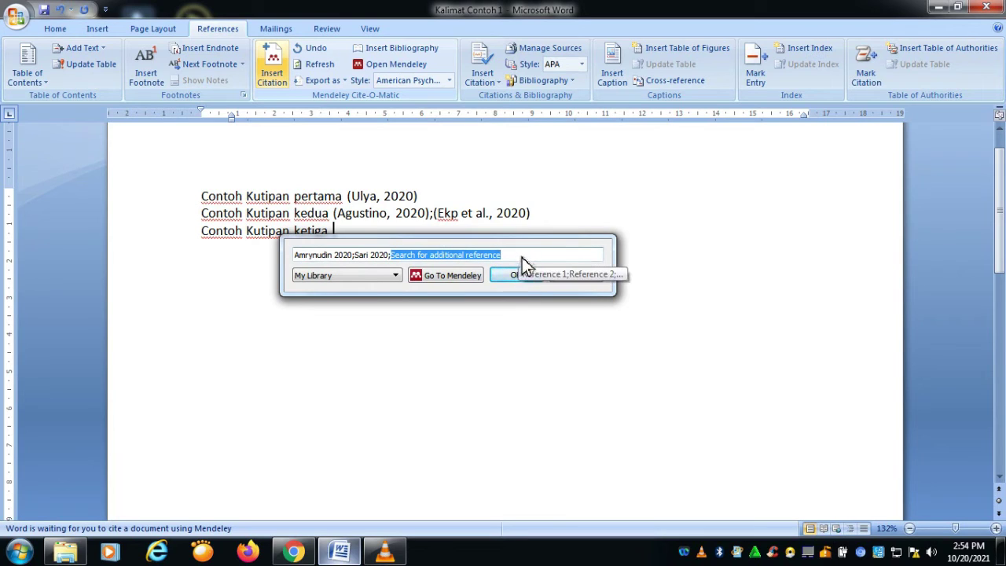
Step: Clear the placeholder text, add Juaningsih 2020, and insert the three-source citation
{"action": "key", "text": "End"}
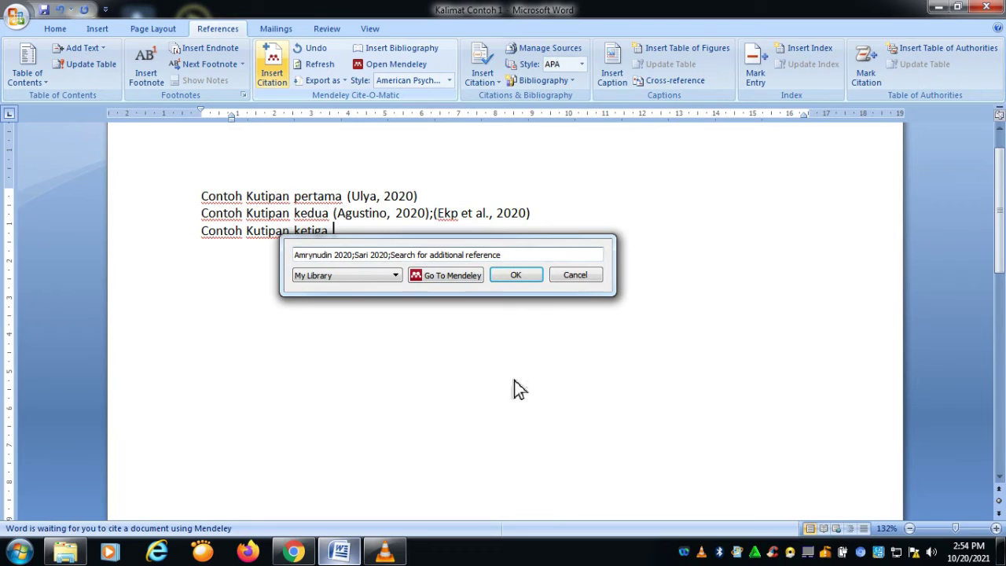
{"action": "key", "text": "BackSpace"}
{"action": "key", "text": "BackSpace"}
{"action": "key", "text": "BackSpace"}
{"action": "key", "text": "BackSpace"}
{"action": "key", "text": "BackSpace"}
{"action": "key", "text": "BackSpace"}
{"action": "key", "text": "BackSpace"}
{"action": "key", "text": "BackSpace"}
{"action": "key", "text": "BackSpace"}
{"action": "key", "text": "BackSpace"}
{"action": "key", "text": "BackSpace"}
{"action": "key", "text": "BackSpace"}
{"action": "key", "text": "BackSpace"}
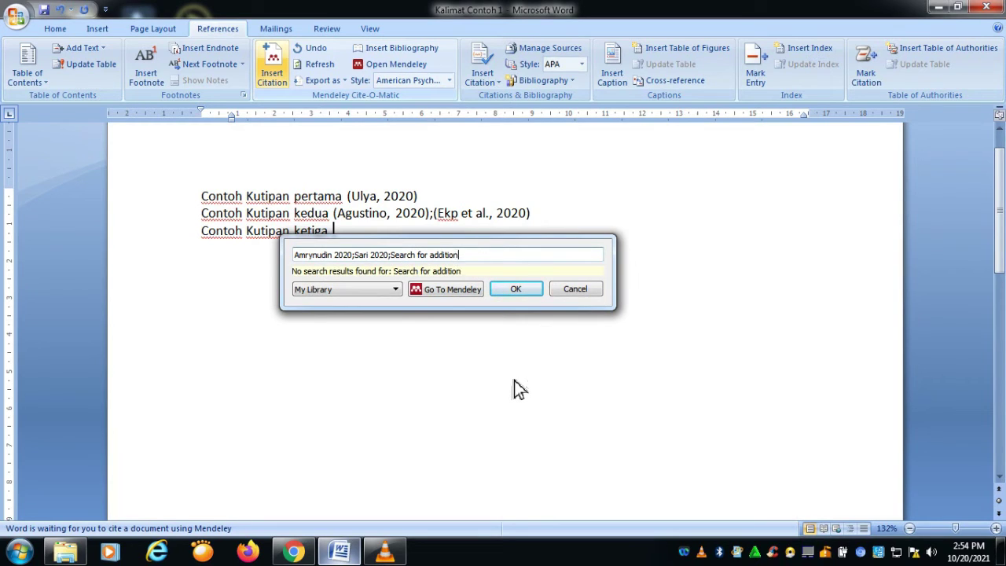
{"action": "key", "text": "BackSpace"}
{"action": "key", "text": "BackSpace"}
{"action": "key", "text": "BackSpace"}
{"action": "key", "text": "BackSpace"}
{"action": "key", "text": "BackSpace"}
{"action": "key", "text": "BackSpace"}
{"action": "key", "text": "BackSpace"}
{"action": "key", "text": "BackSpace"}
{"action": "key", "text": "BackSpace"}
{"action": "key", "text": "BackSpace"}
{"action": "key", "text": "BackSpace"}
{"action": "key", "text": "BackSpace"}
{"action": "key", "text": "BackSpace"}
{"action": "key", "text": "BackSpace"}
{"action": "key", "text": "BackSpace"}
{"action": "key", "text": "BackSpace"}
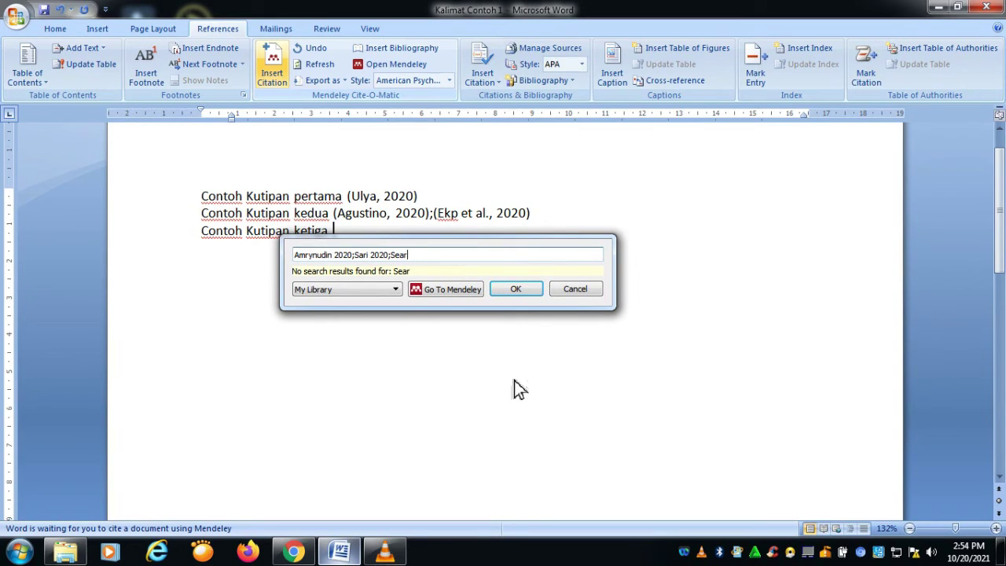
{"action": "key", "text": "BackSpace"}
{"action": "key", "text": "BackSpace"}
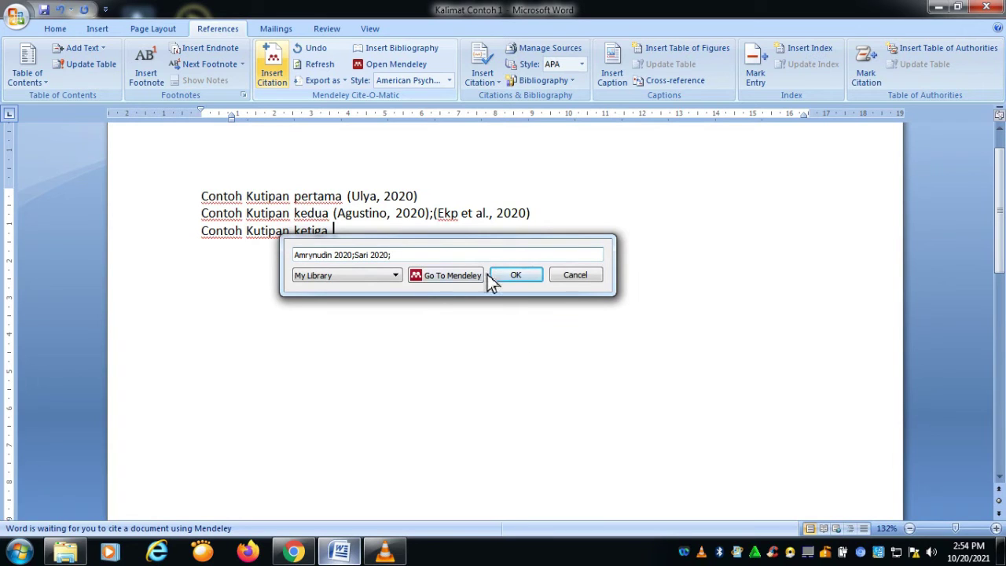
{"action": "type", "text": "u"}
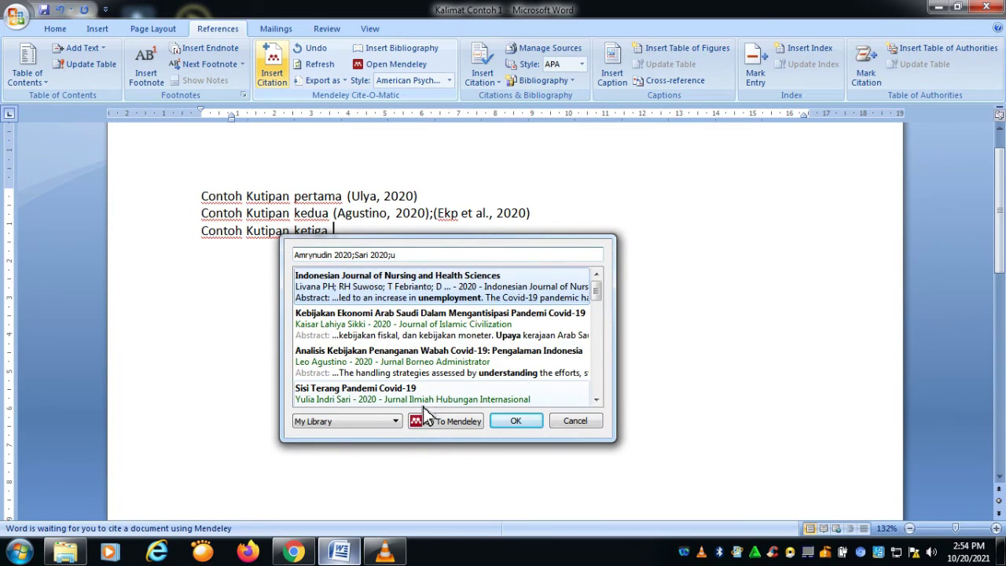
{"action": "scroll", "coordinate": [389, 354], "scroll_direction": "down", "scroll_amount": 1}
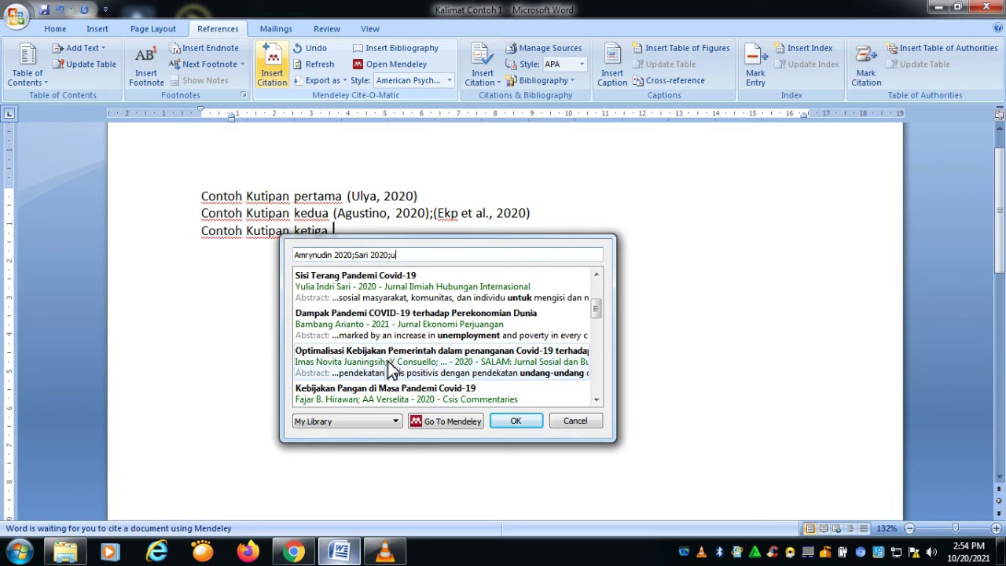
{"action": "left_click", "coordinate": [391, 367]}
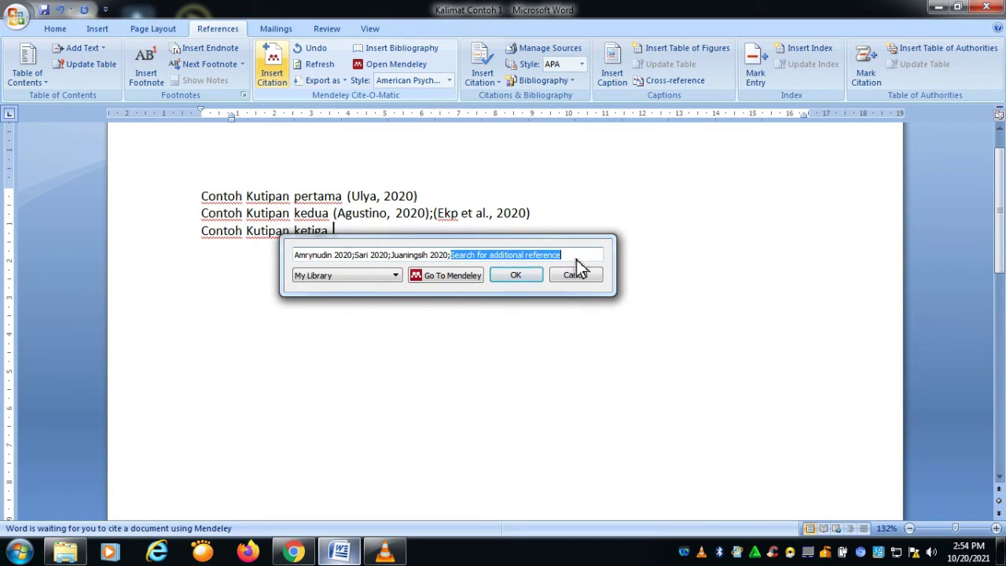
{"action": "left_click", "coordinate": [532, 279]}
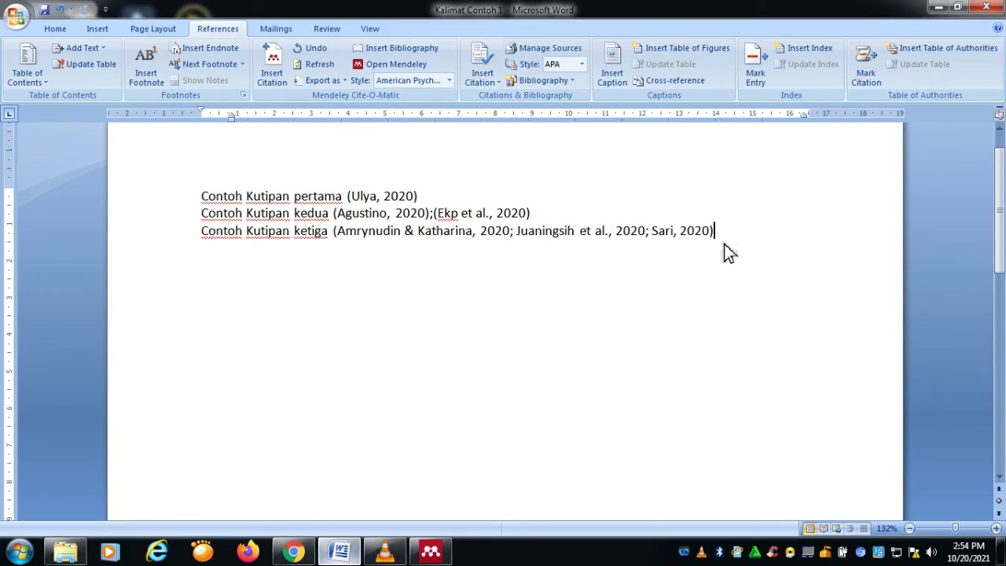
Step: Add a centred, bold 'DAFTAR PUSTAKA' heading on a new line below the citations
{"action": "key", "text": "Return"}
{"action": "key", "text": "Return"}
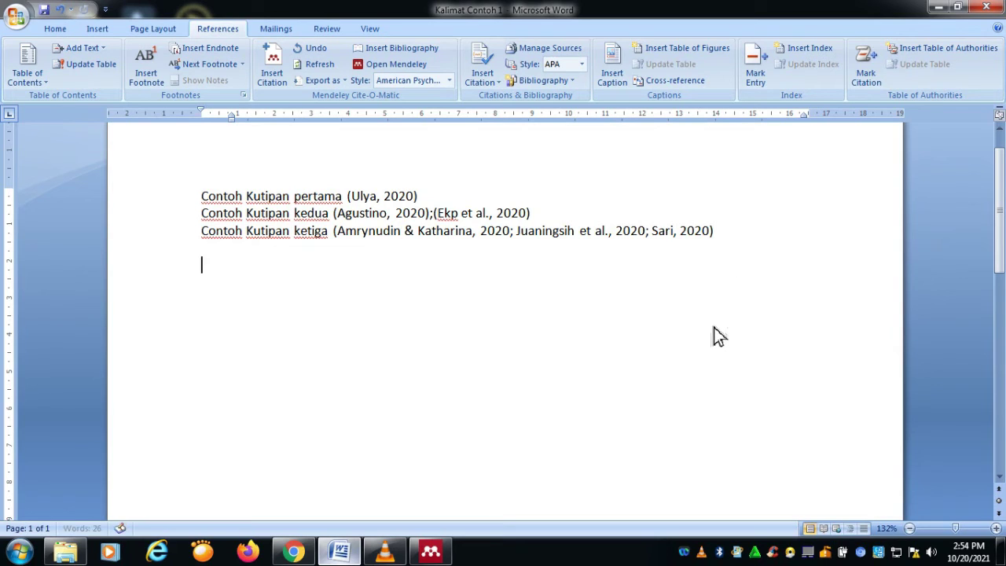
{"action": "type", "text": "d"}
{"action": "key", "text": "BackSpace"}
{"action": "type", "text": "DAFTAR PUSTAKA"}
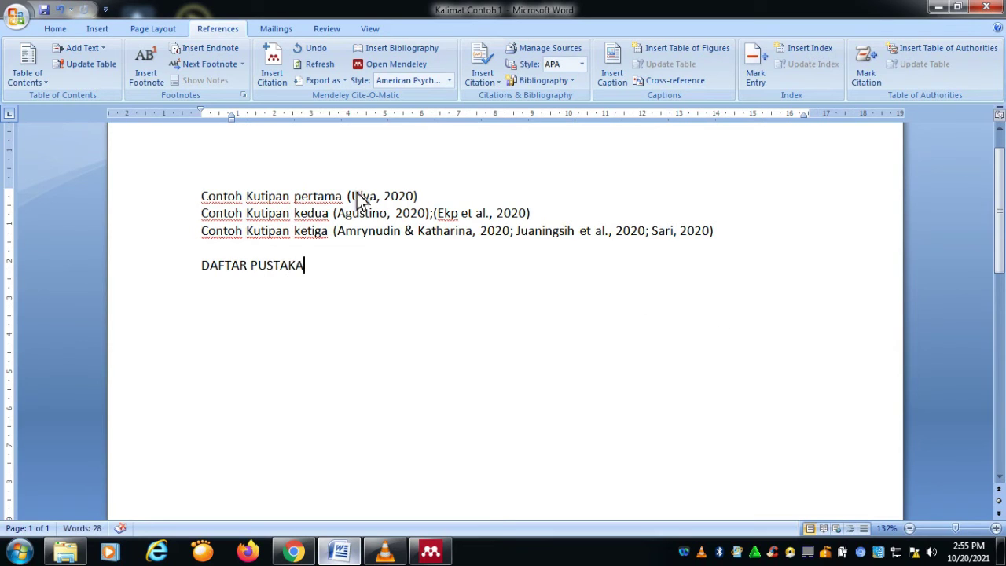
{"action": "left_click", "coordinate": [55, 29]}
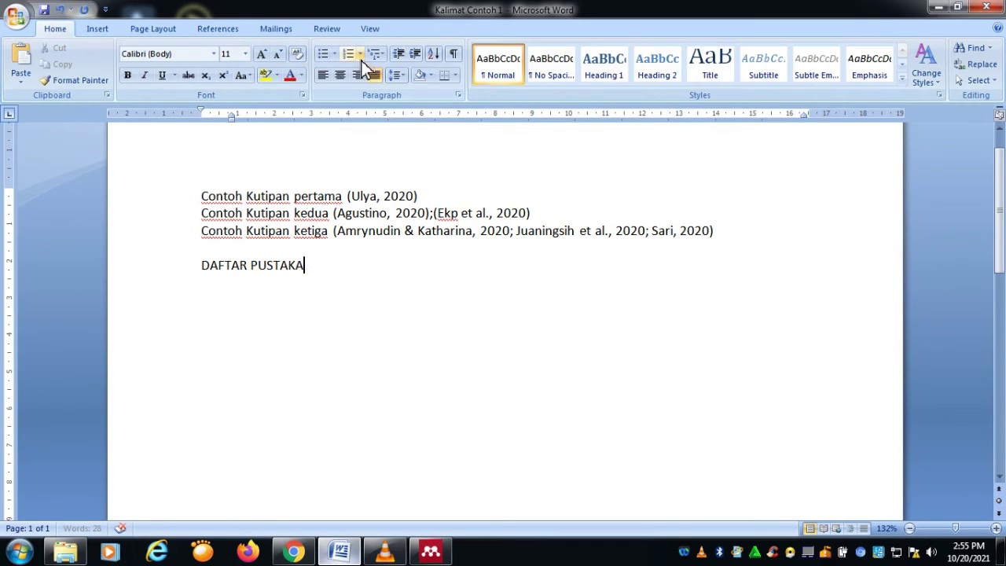
{"action": "left_click", "coordinate": [340, 76]}
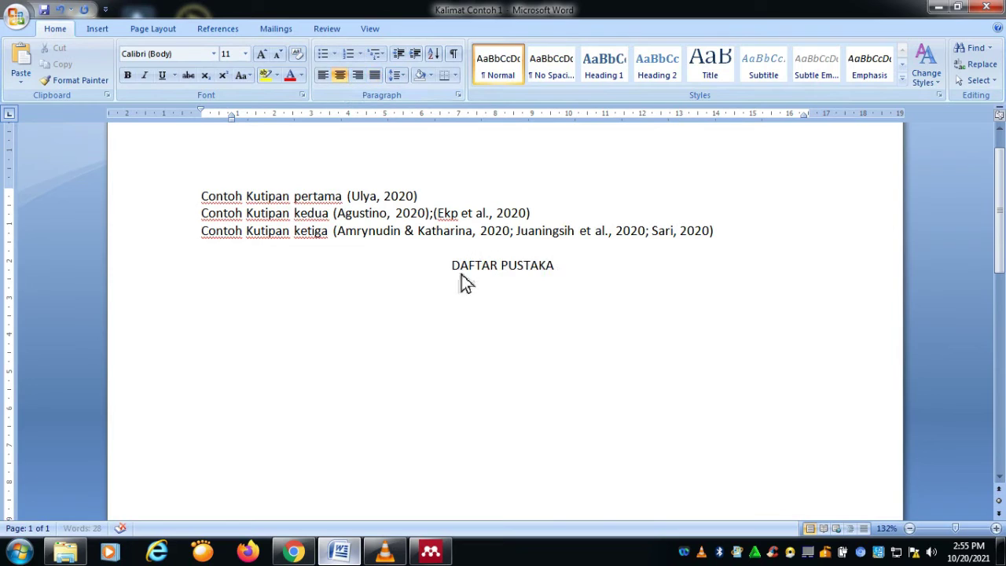
{"action": "left_click_drag", "start_coordinate": [451, 271], "coordinate": [564, 263]}
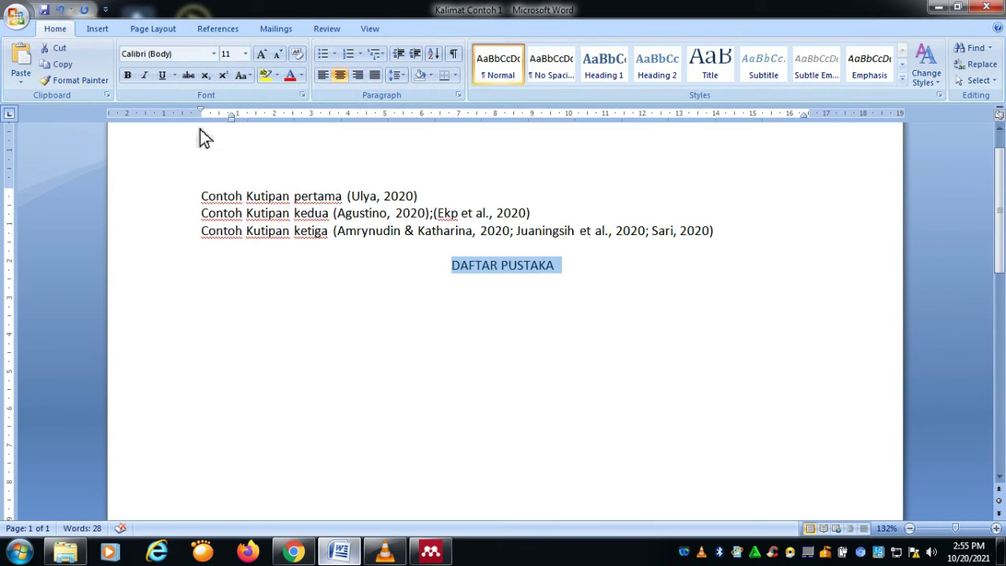
{"action": "left_click", "coordinate": [127, 75]}
{"action": "left_click", "coordinate": [584, 283]}
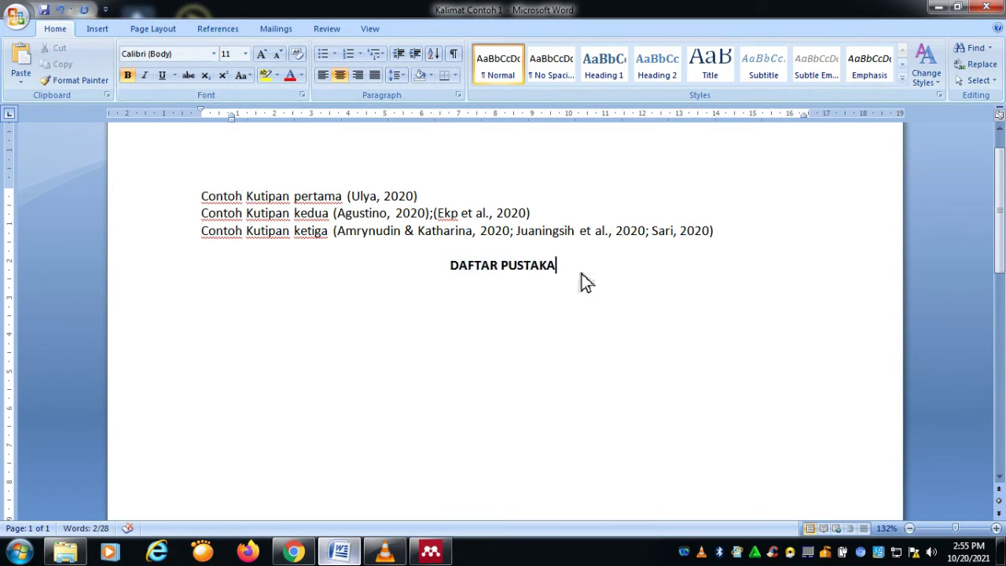
{"action": "key", "text": "Return"}
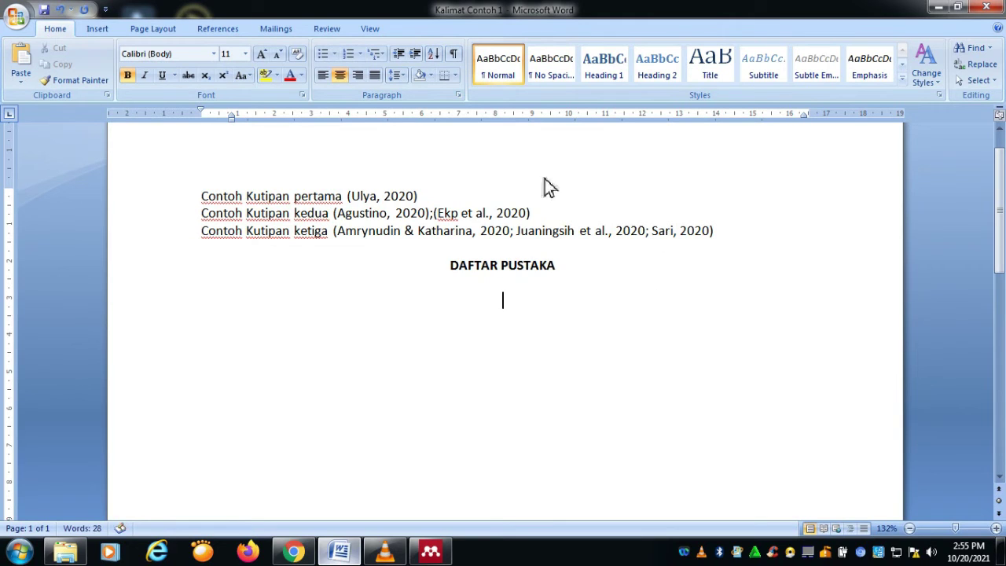
Step: Insert the Mendeley bibliography of all cited sources below the heading
{"action": "left_click", "coordinate": [239, 33]}
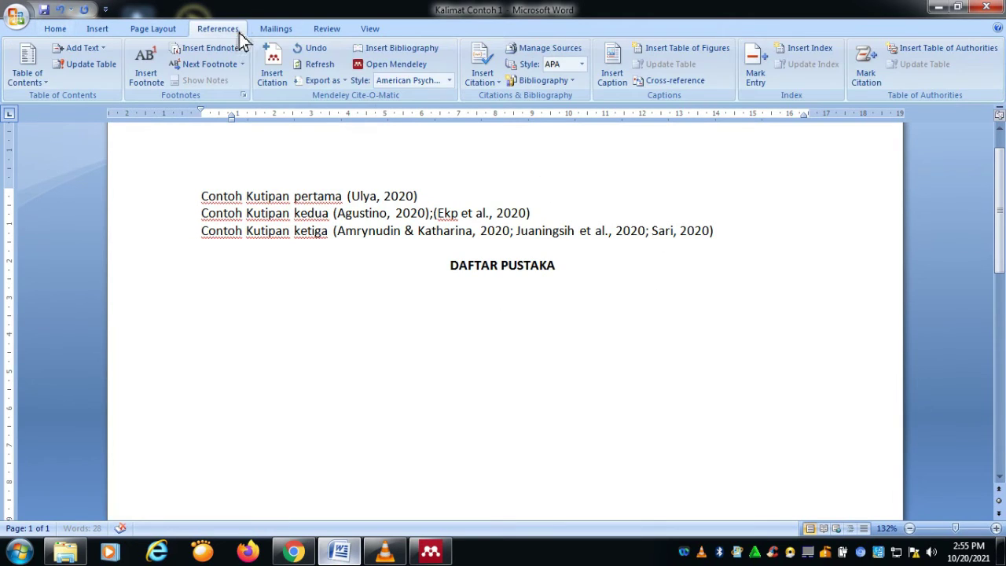
{"action": "left_click", "coordinate": [412, 54]}
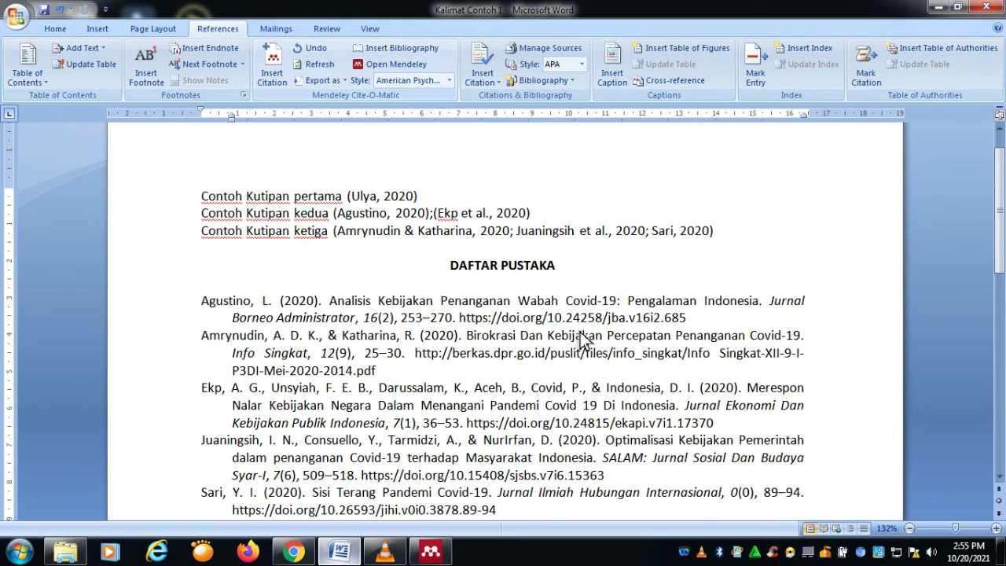
{"action": "scroll", "coordinate": [545, 361], "scroll_direction": "down", "scroll_amount": 3}
{"action": "scroll", "coordinate": [542, 363], "scroll_direction": "up", "scroll_amount": 1}
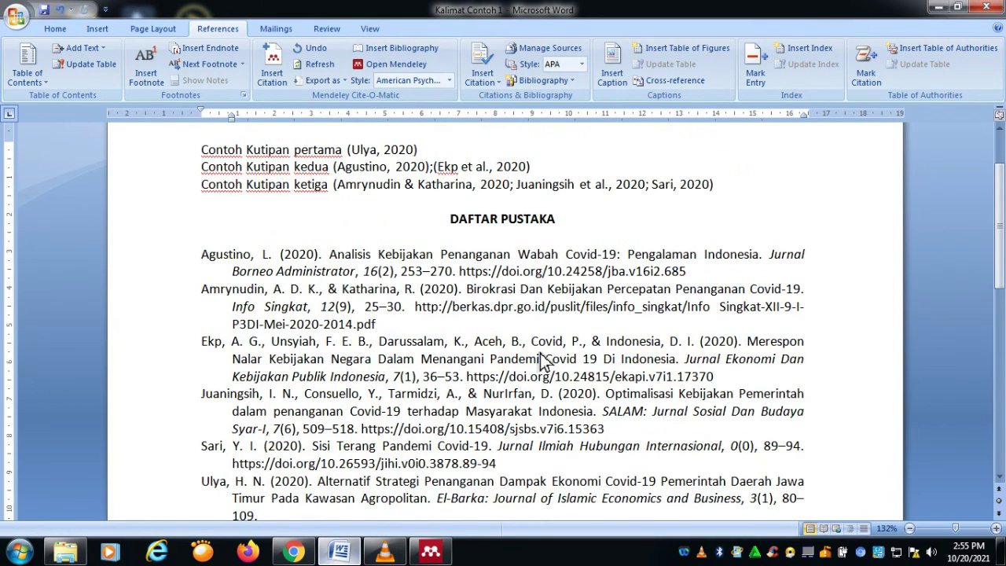
{"action": "scroll", "coordinate": [542, 363], "scroll_direction": "down", "scroll_amount": 1}
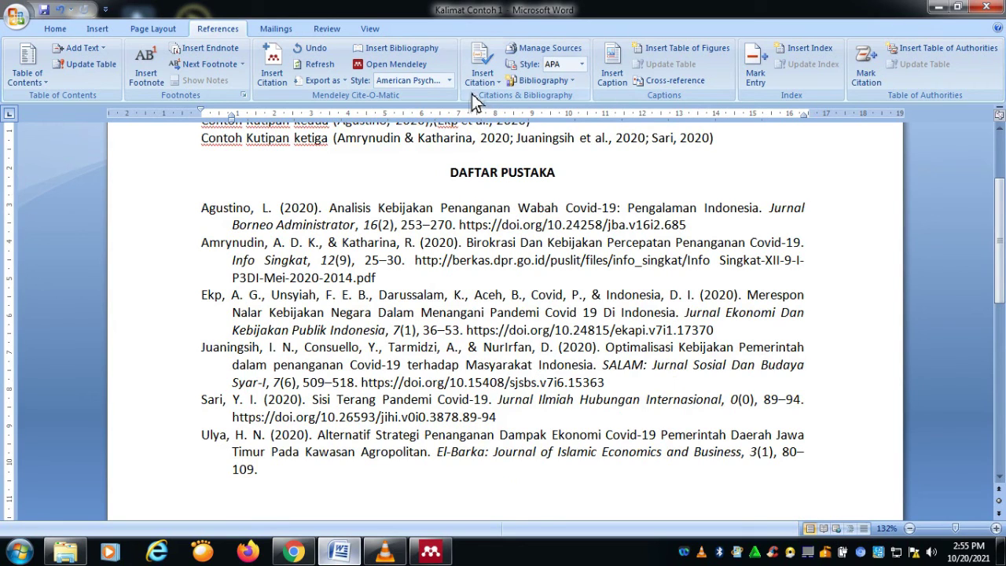
{"action": "scroll", "coordinate": [475, 148], "scroll_direction": "up", "scroll_amount": 1}
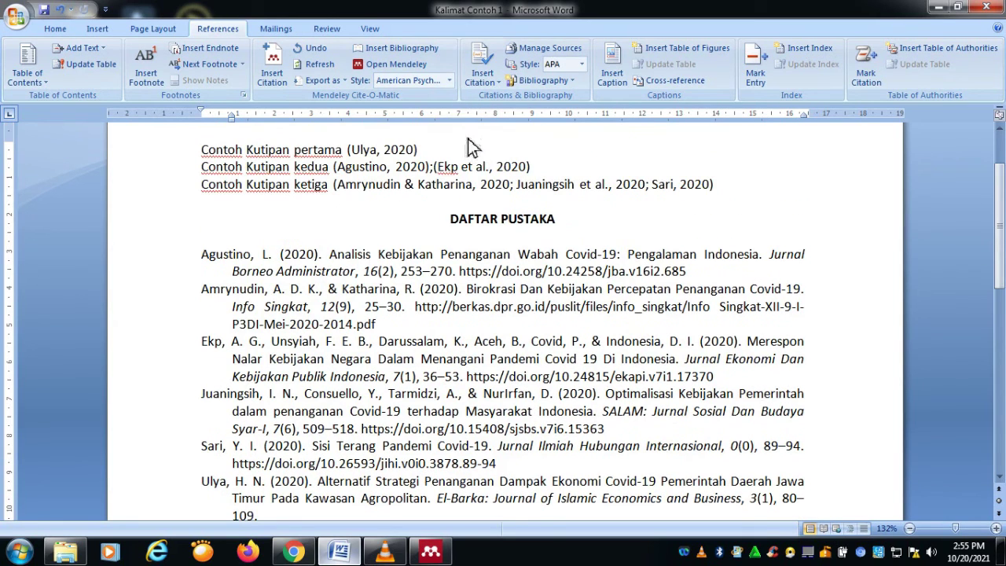
Step: Switch the citations and bibliography to the Cite Them Right Harvard style
{"action": "left_click", "coordinate": [450, 81]}
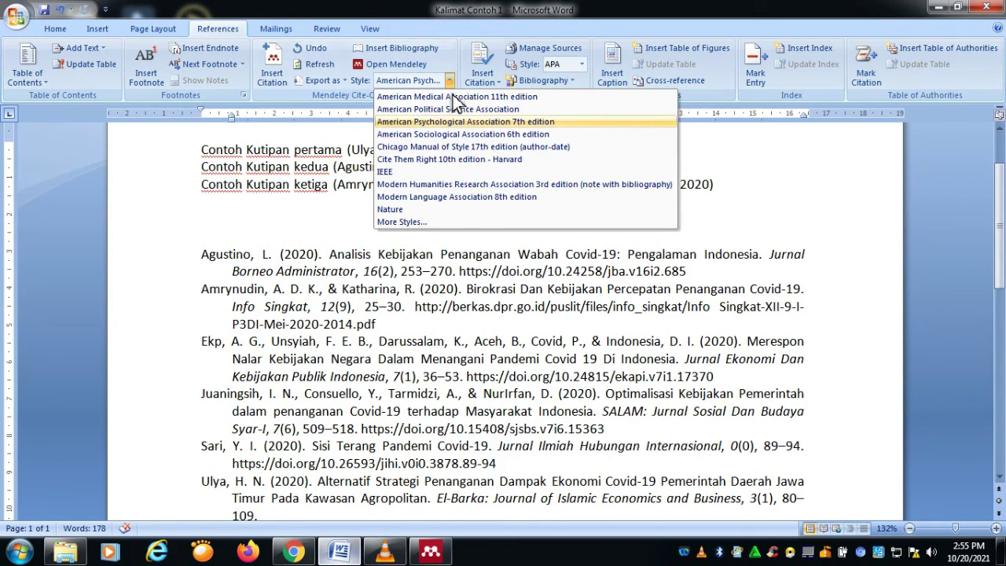
{"action": "left_click", "coordinate": [412, 164]}
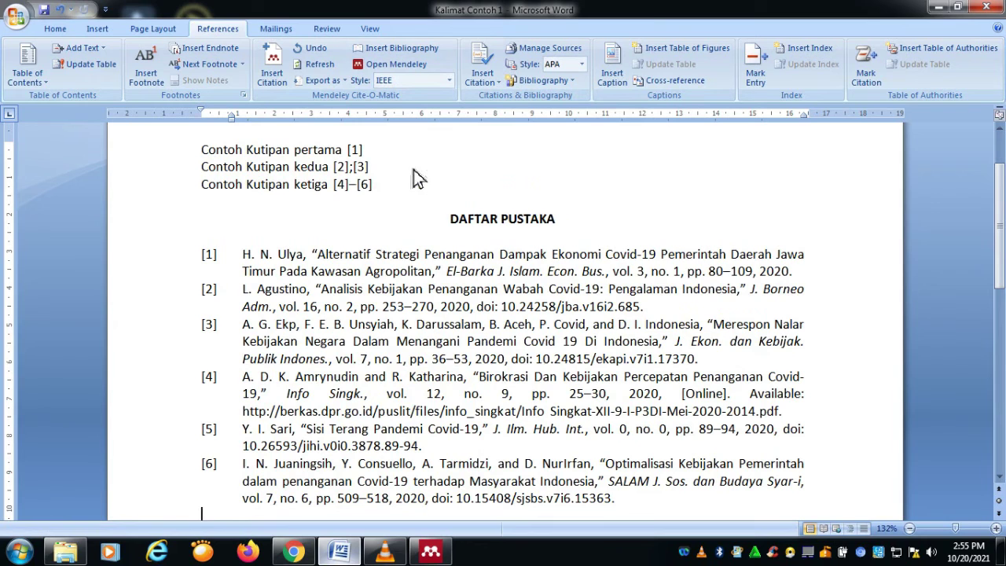
{"action": "scroll", "coordinate": [334, 314], "scroll_direction": "down", "scroll_amount": 2}
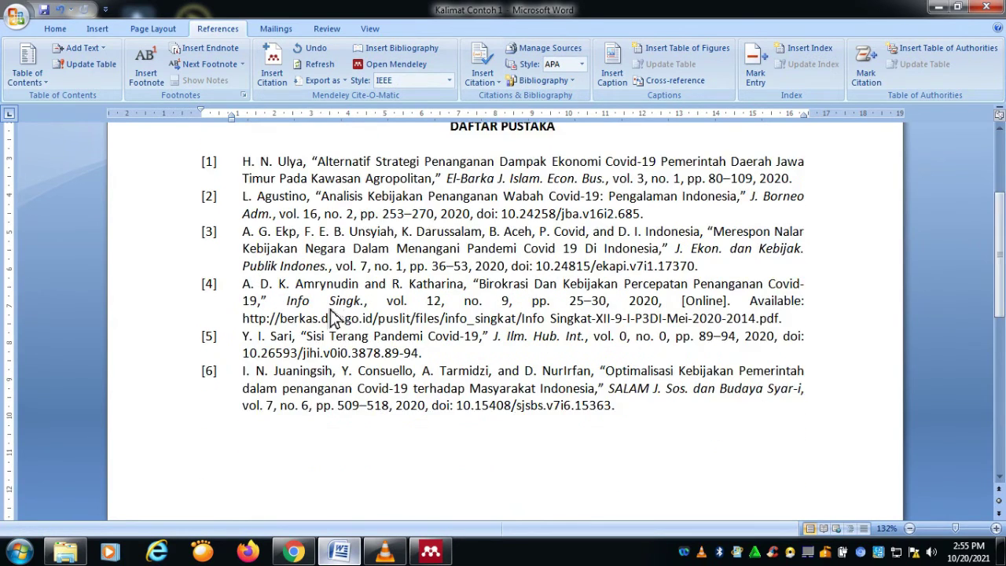
{"action": "scroll", "coordinate": [332, 317], "scroll_direction": "up", "scroll_amount": 2}
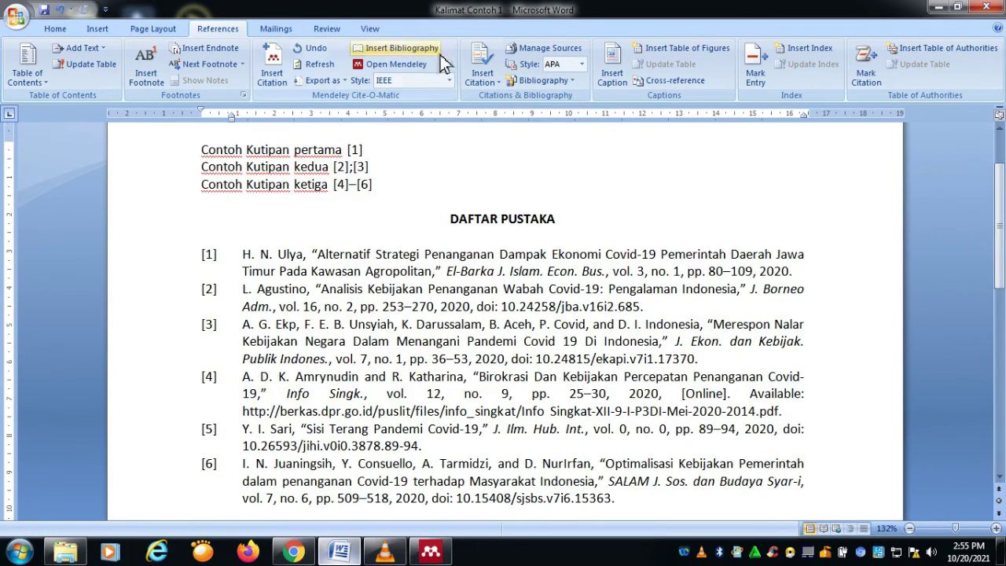
Step: Set the citation style back to American Psychological Association 7th edition
{"action": "left_click", "coordinate": [450, 80]}
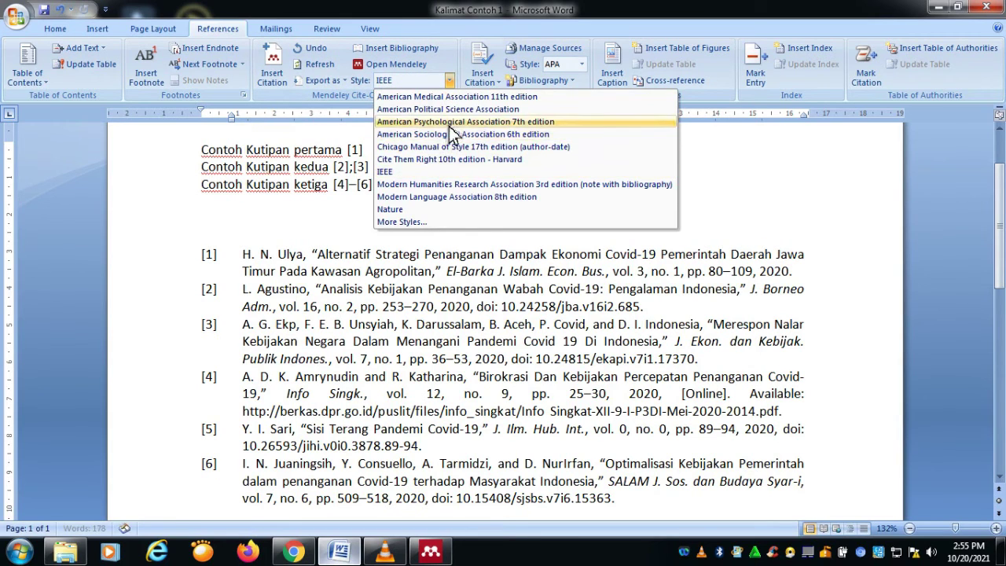
{"action": "left_click", "coordinate": [448, 123]}
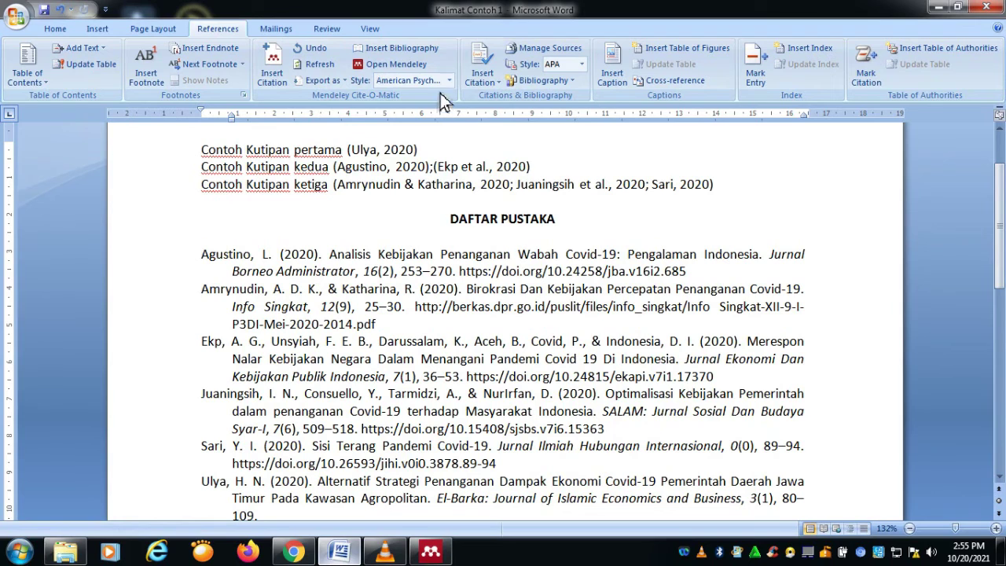
{"action": "left_click", "coordinate": [449, 81]}
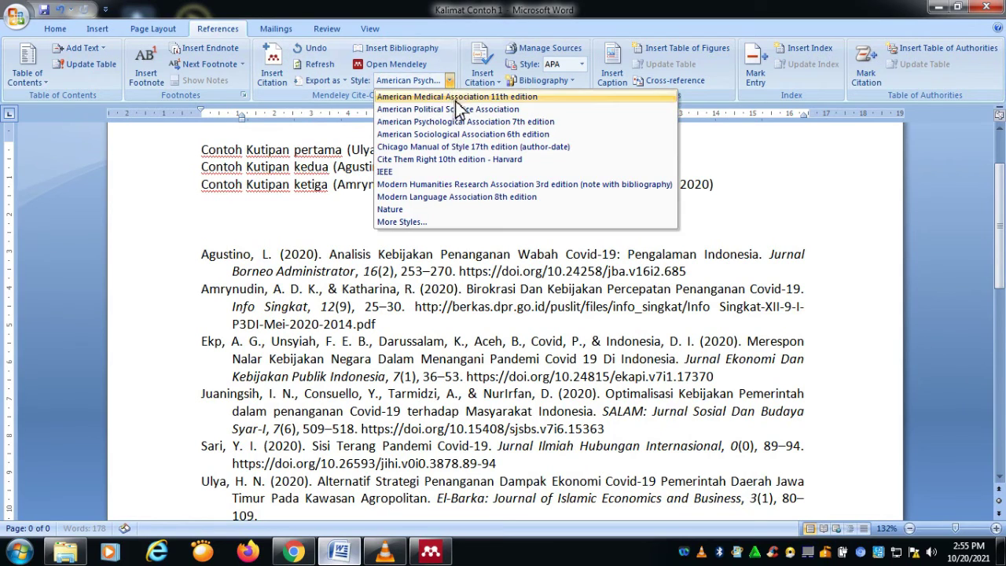
{"action": "left_click", "coordinate": [446, 160]}
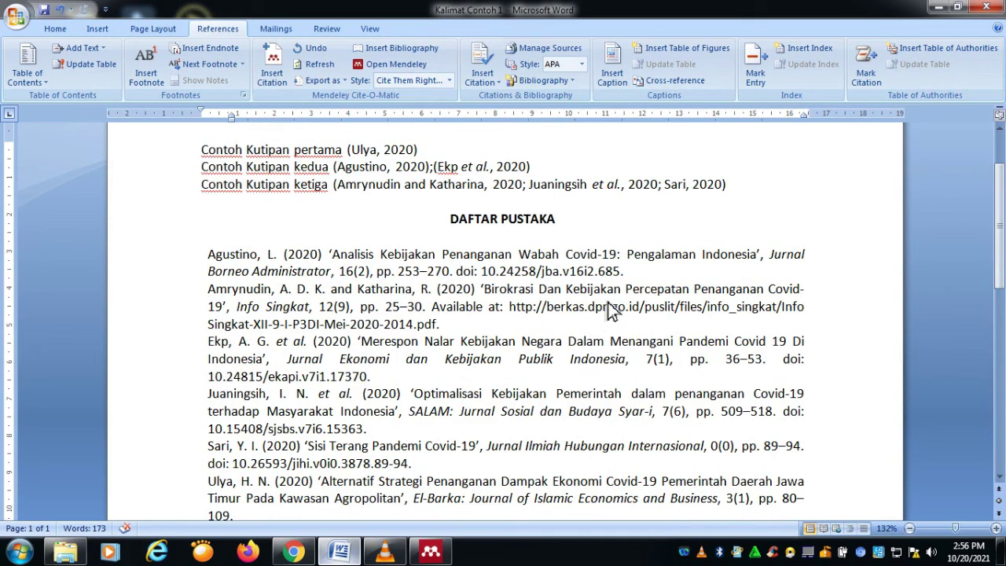
{"action": "left_click", "coordinate": [451, 82]}
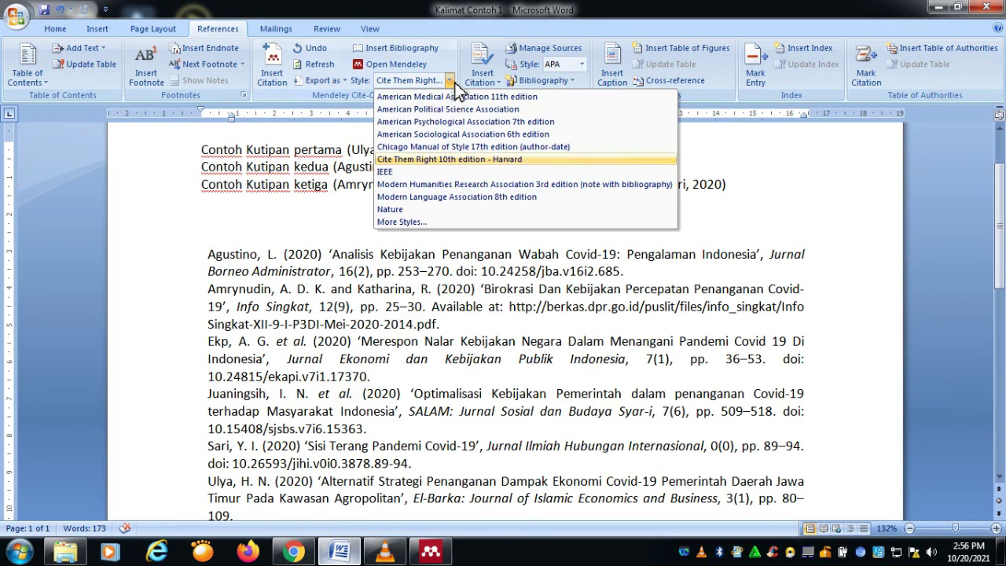
{"action": "left_click", "coordinate": [441, 127]}
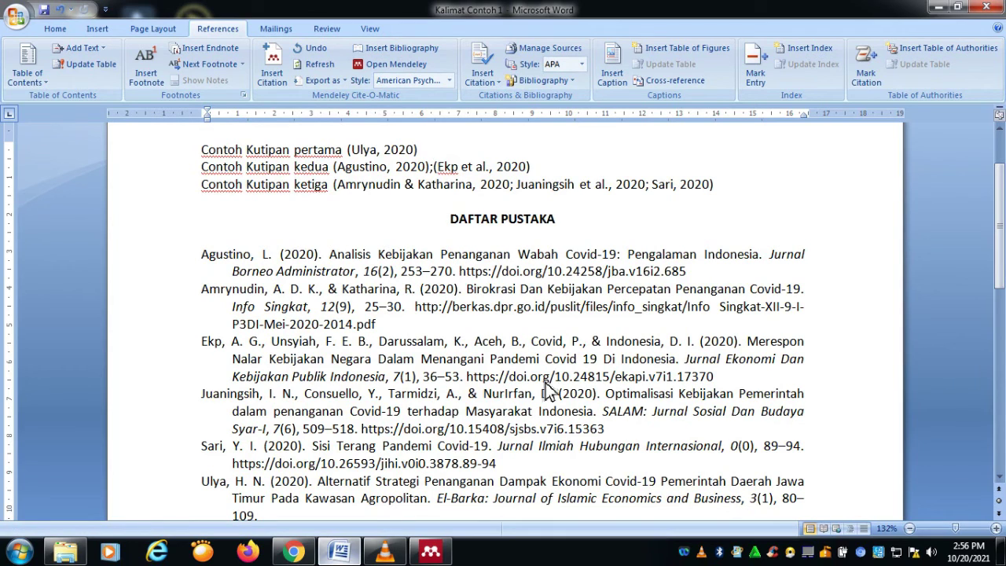
Step: Maximize Mendeley Desktop and open the Kebijakan Pangan di Masa Pandemi Covid-19 PDF
{"action": "left_click", "coordinate": [430, 552]}
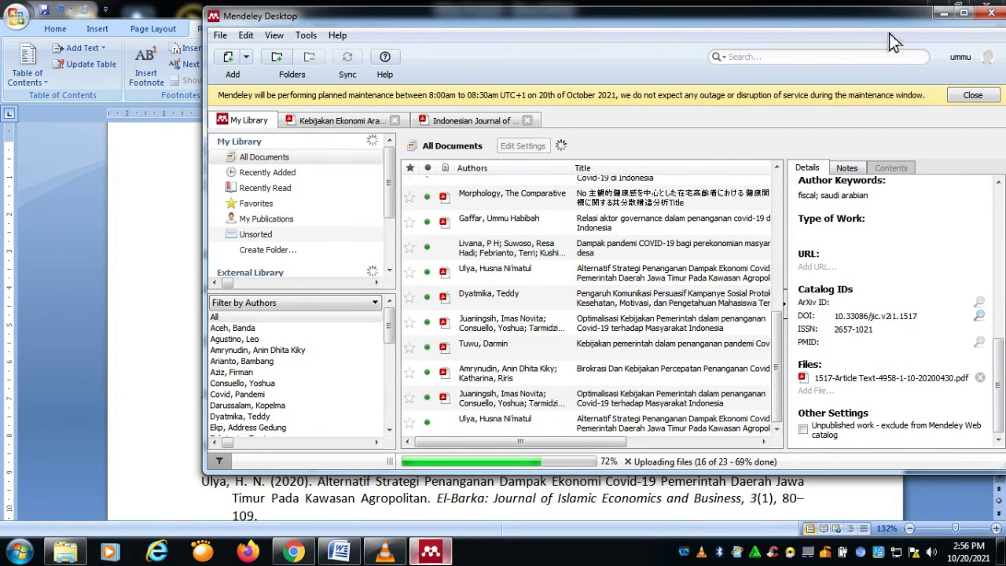
{"action": "left_click", "coordinate": [963, 12]}
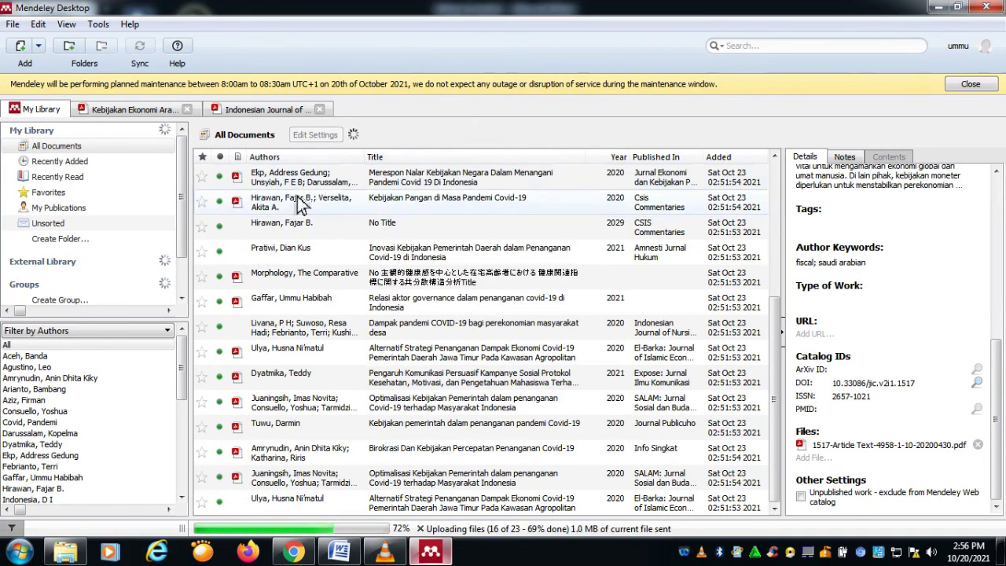
{"action": "double_click", "coordinate": [292, 201]}
{"action": "scroll", "coordinate": [441, 205], "scroll_direction": "down", "scroll_amount": 7}
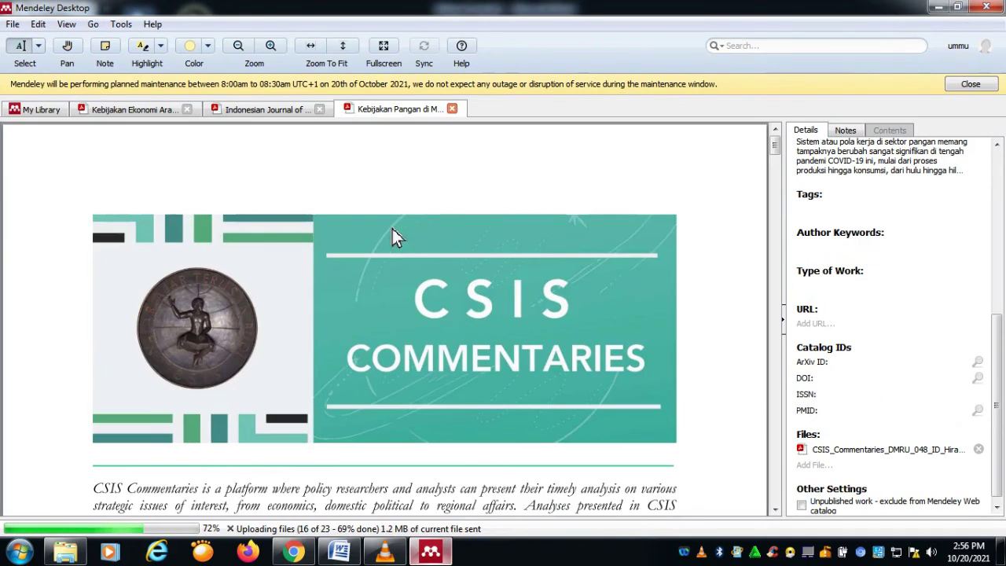
{"action": "scroll", "coordinate": [423, 199], "scroll_direction": "down", "scroll_amount": 8}
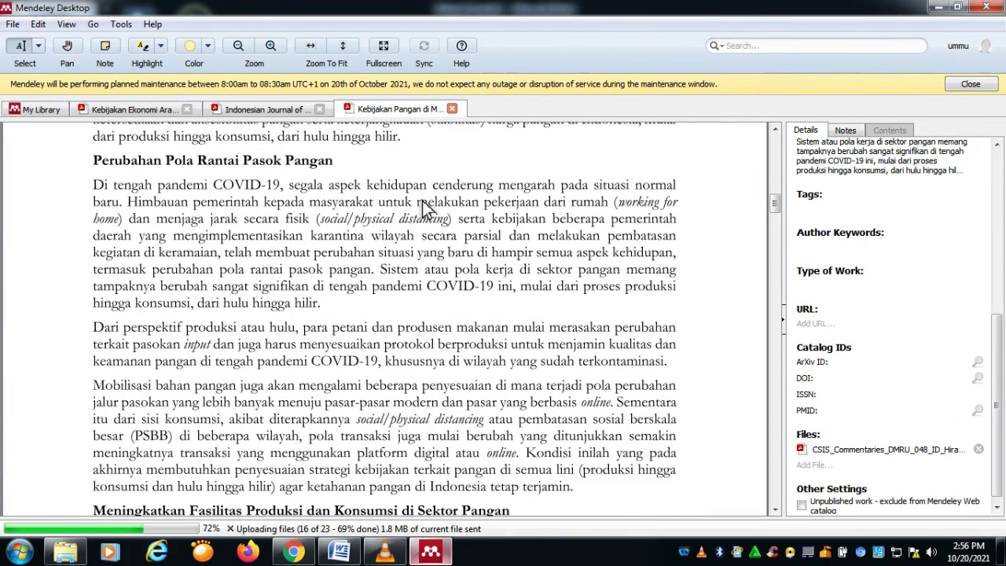
{"action": "scroll", "coordinate": [423, 207], "scroll_direction": "down", "scroll_amount": 1}
{"action": "scroll", "coordinate": [423, 207], "scroll_direction": "down", "scroll_amount": 2}
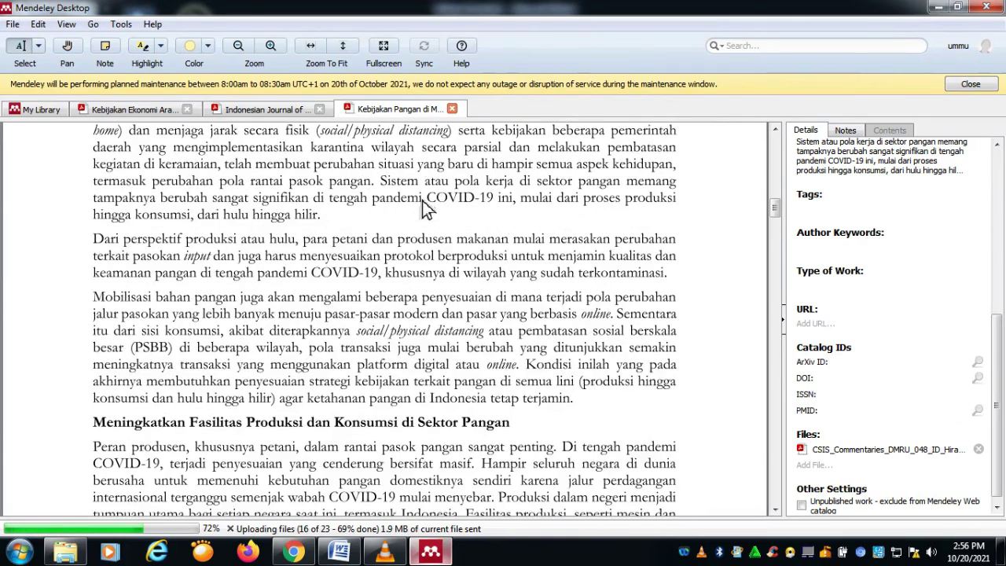
{"action": "scroll", "coordinate": [424, 206], "scroll_direction": "down", "scroll_amount": 3}
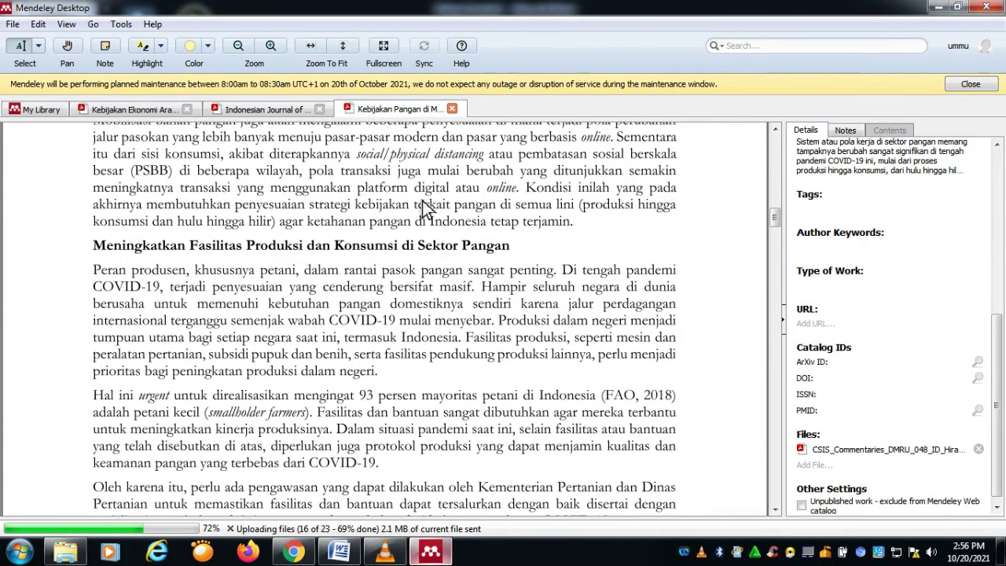
Step: Close the Indonesian Journal and Kebijakan Pangan tabs, then highlight the 'Dalam rangka' passage yellow
{"action": "left_click", "coordinate": [320, 109]}
{"action": "left_click", "coordinate": [321, 110]}
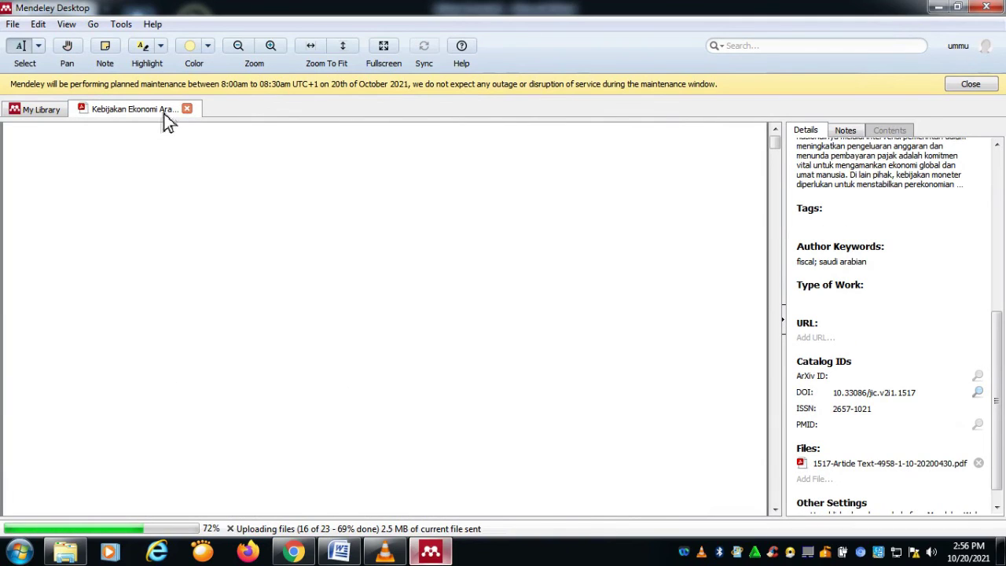
{"action": "scroll", "coordinate": [333, 265], "scroll_direction": "down", "scroll_amount": 20}
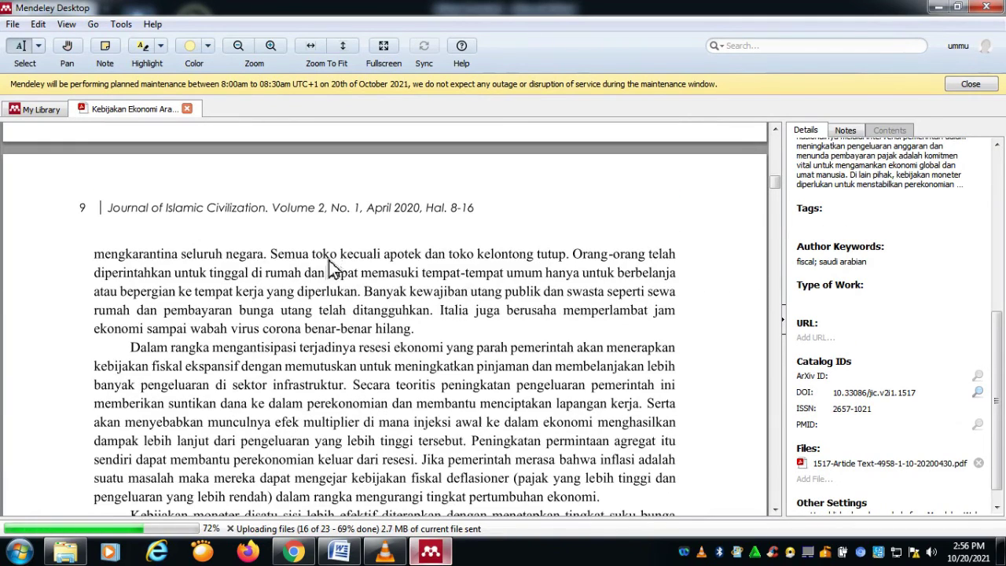
{"action": "scroll", "coordinate": [333, 268], "scroll_direction": "down", "scroll_amount": 1}
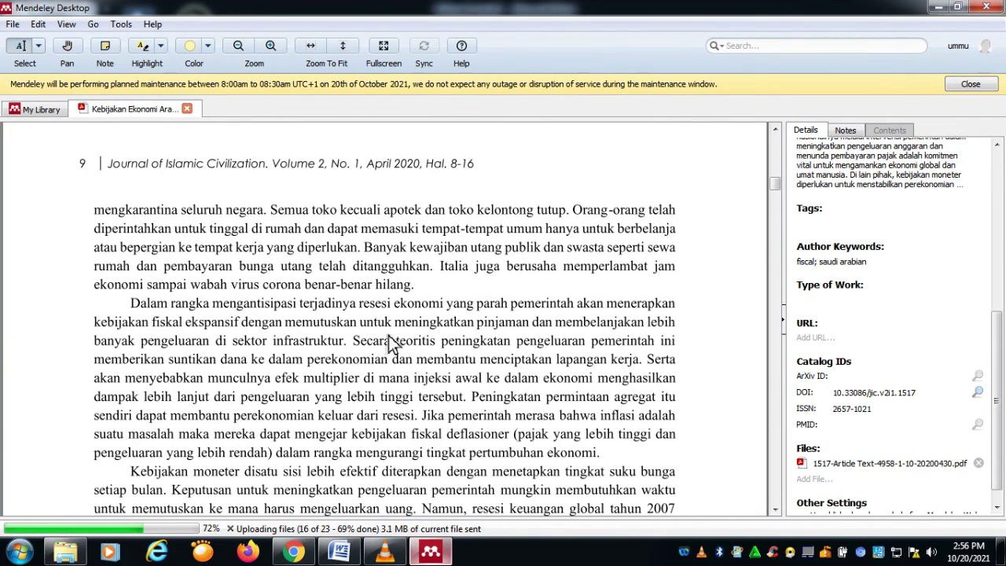
{"action": "left_click", "coordinate": [149, 55]}
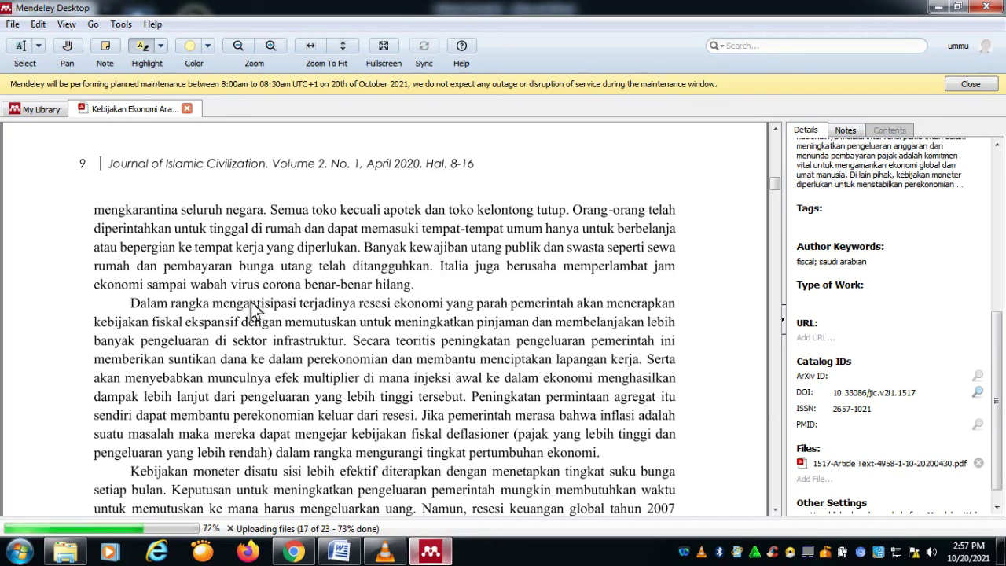
{"action": "left_click_drag", "start_coordinate": [138, 310], "coordinate": [351, 348]}
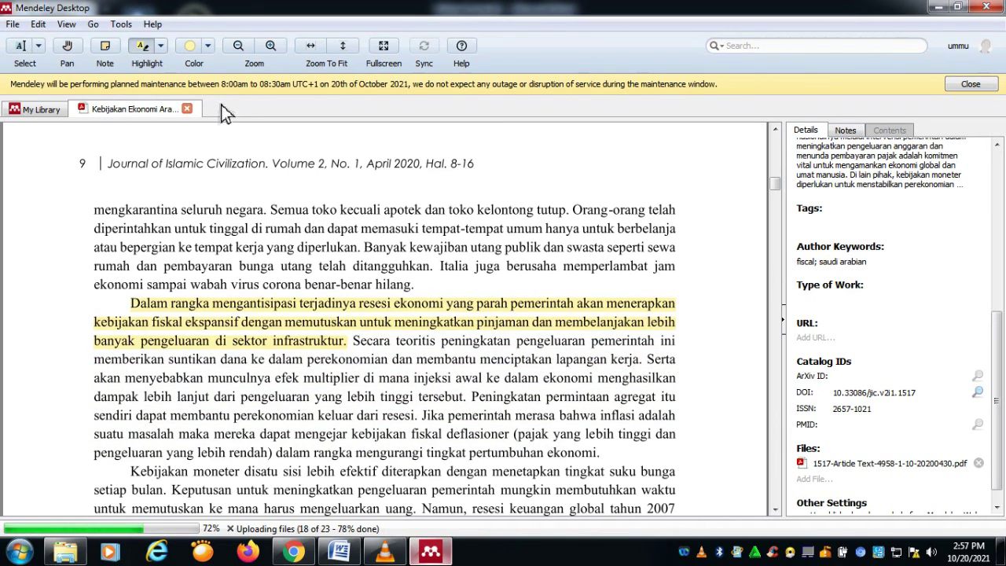
Step: Keep Yellow as the highlight colour and show the article's Notes panel
{"action": "left_click", "coordinate": [208, 46]}
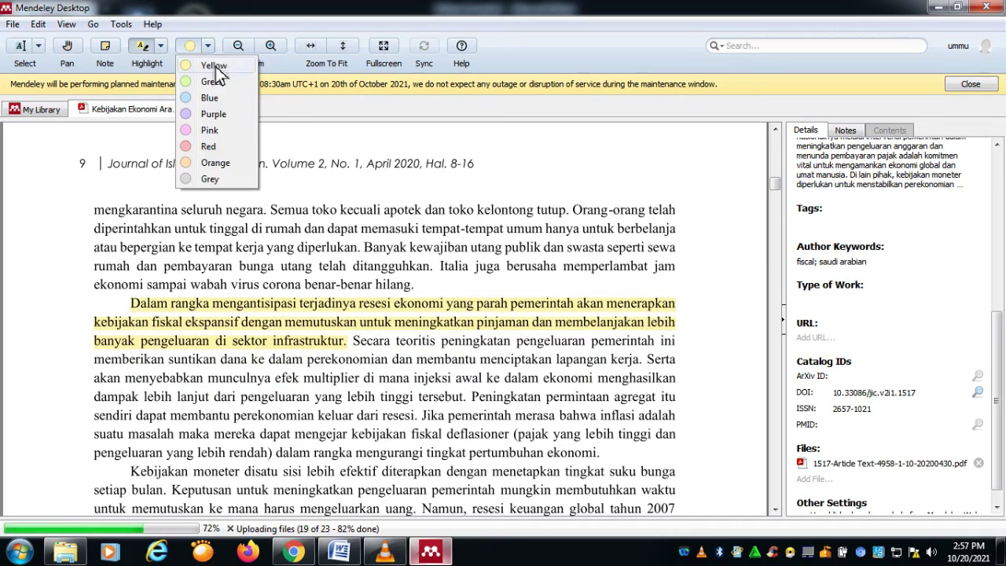
{"action": "left_click", "coordinate": [216, 67]}
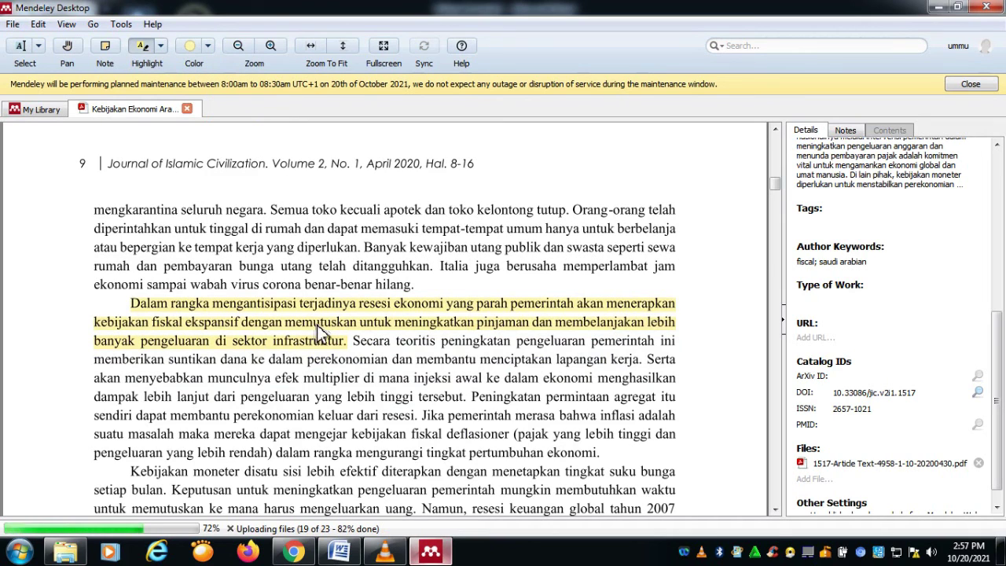
{"action": "left_click", "coordinate": [848, 131]}
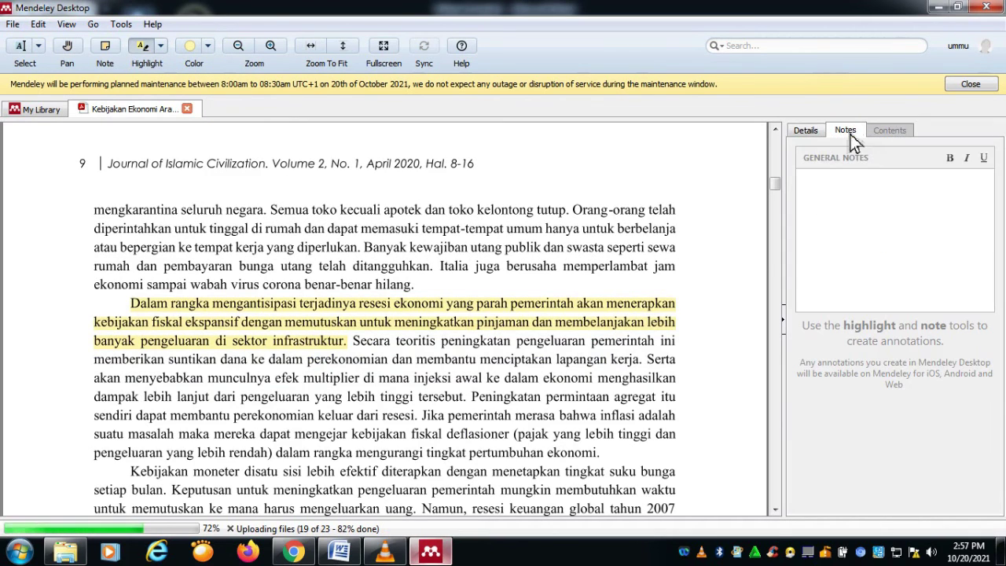
{"action": "left_click", "coordinate": [818, 194]}
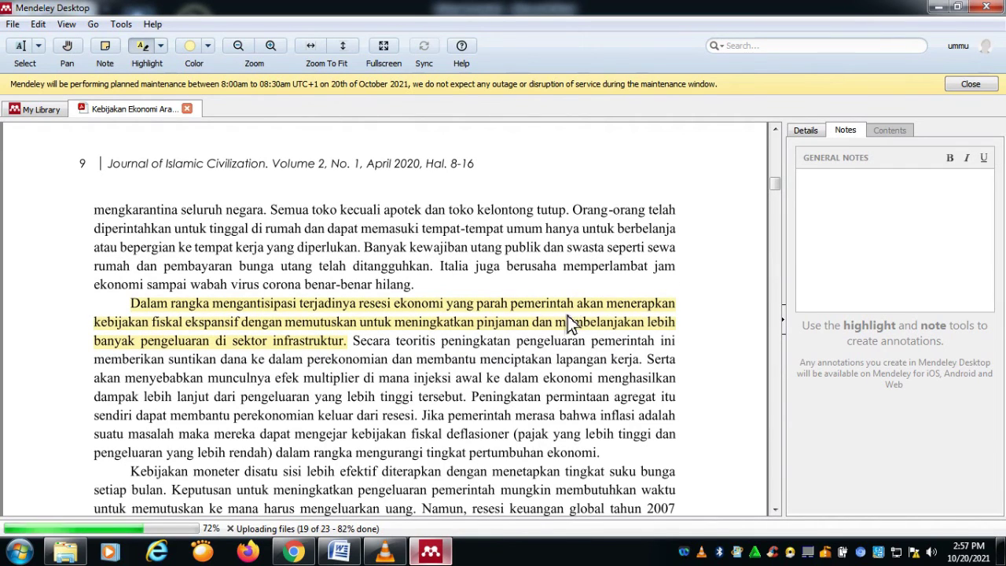
Step: Attach the note 'Contoh catatan kecil terkait artikel' to the yellow Dalam rangka highlight
{"action": "left_click", "coordinate": [487, 327]}
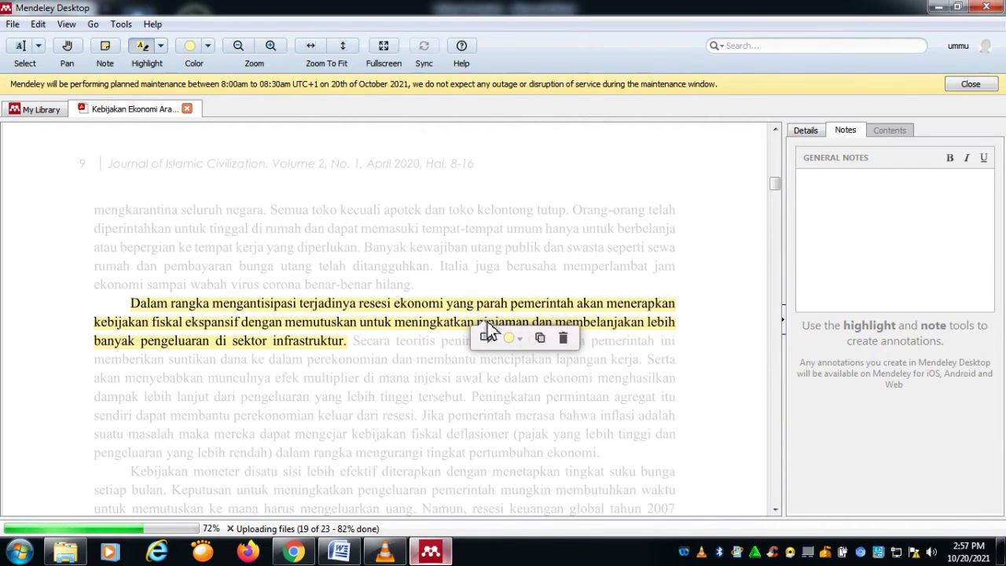
{"action": "left_click", "coordinate": [484, 336]}
{"action": "left_click", "coordinate": [546, 388]}
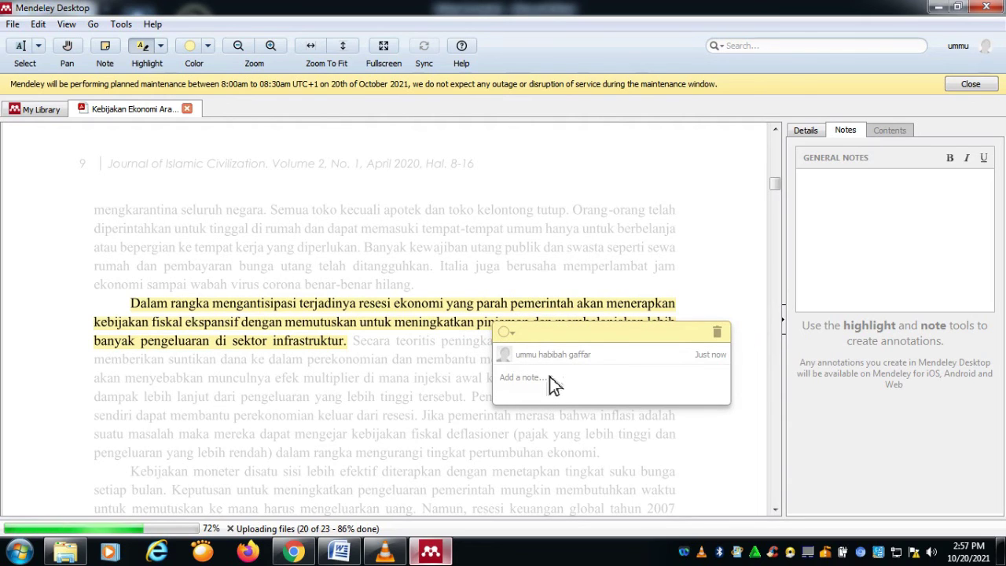
{"action": "type", "text": "cA"}
{"action": "key", "text": "BackSpace"}
{"action": "key", "text": "BackSpace"}
{"action": "type", "text": "Cao"}
{"action": "key", "text": "BackSpace"}
{"action": "key", "text": "BackSpace"}
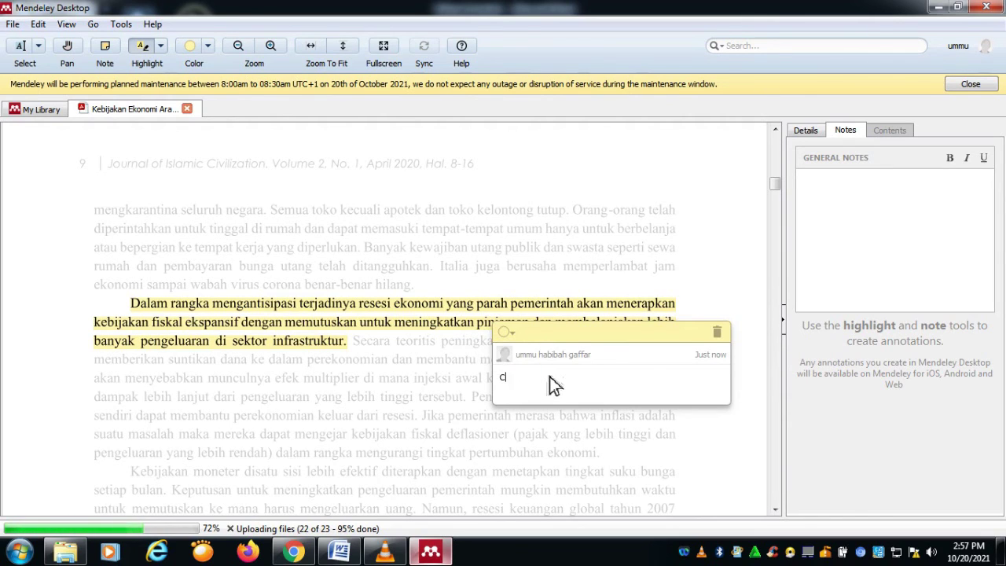
{"action": "type", "text": "ontoh catatan kecil terkait artikel"}
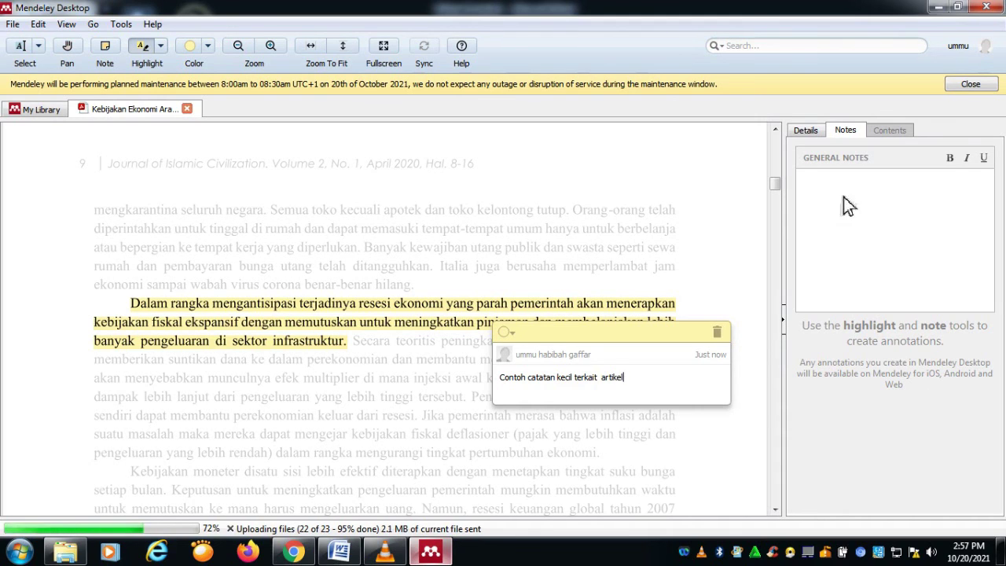
Step: Save the first note, then highlight the Kebijakan moneter passage up to 'uang' in yellow
{"action": "left_click", "coordinate": [728, 223]}
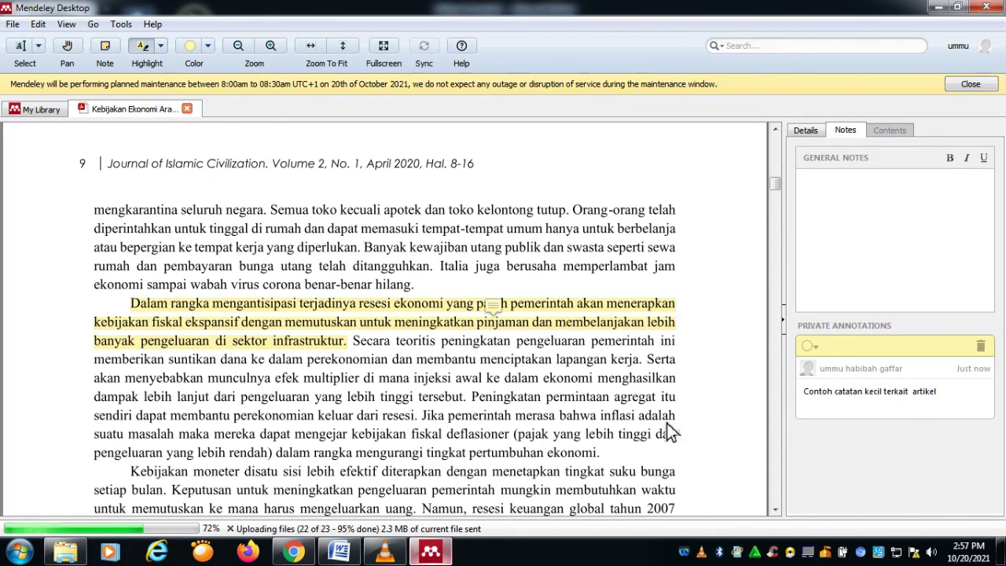
{"action": "scroll", "coordinate": [545, 411], "scroll_direction": "down", "scroll_amount": 5}
{"action": "mouse_move", "coordinate": [131, 298]}
{"action": "left_mouse_down"}
{"action": "mouse_move", "coordinate": [186, 314]}
{"action": "mouse_move", "coordinate": [324, 316]}
{"action": "mouse_move", "coordinate": [417, 333]}
{"action": "left_mouse_up"}
{"action": "left_click_drag", "start_coordinate": [522, 375], "coordinate": [417, 337]}
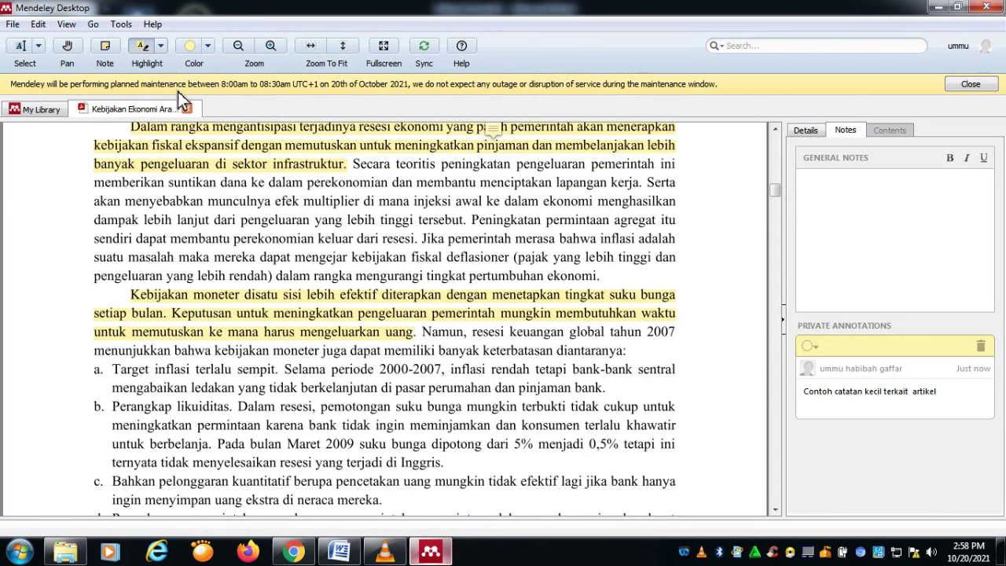
{"action": "left_click", "coordinate": [207, 48]}
{"action": "left_click", "coordinate": [221, 68]}
Step: Attach the note 'Contoh catatan kecil 2' to the Kebijakan moneter highlight
{"action": "left_click", "coordinate": [422, 326]}
{"action": "left_click", "coordinate": [422, 340]}
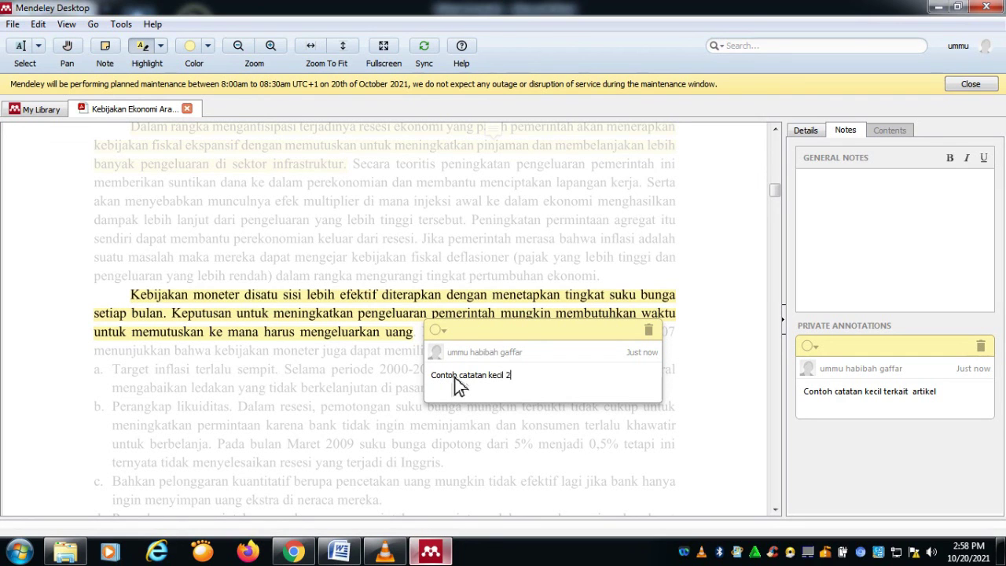
{"action": "left_click", "coordinate": [635, 438]}
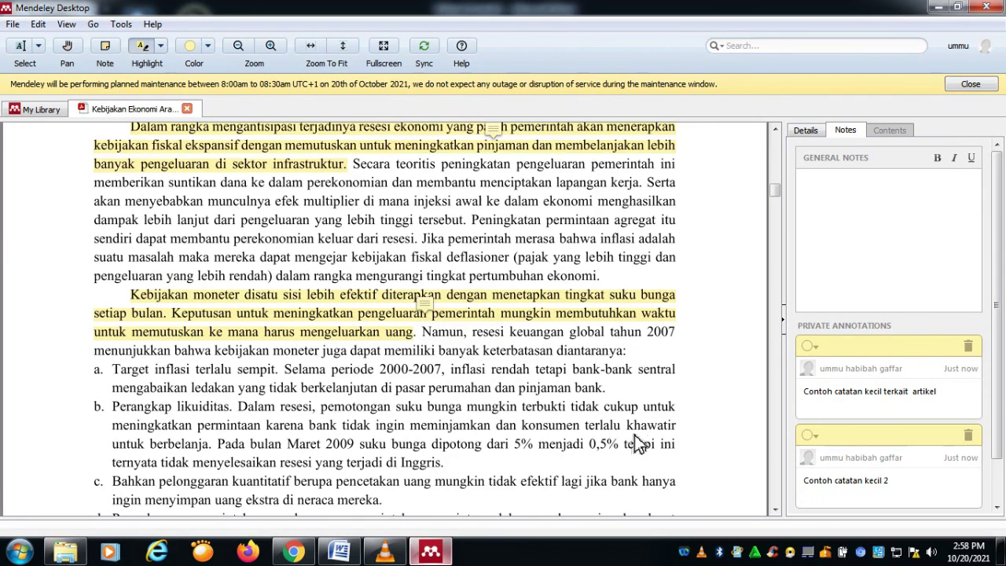
{"action": "scroll", "coordinate": [479, 314], "scroll_direction": "up", "scroll_amount": 1}
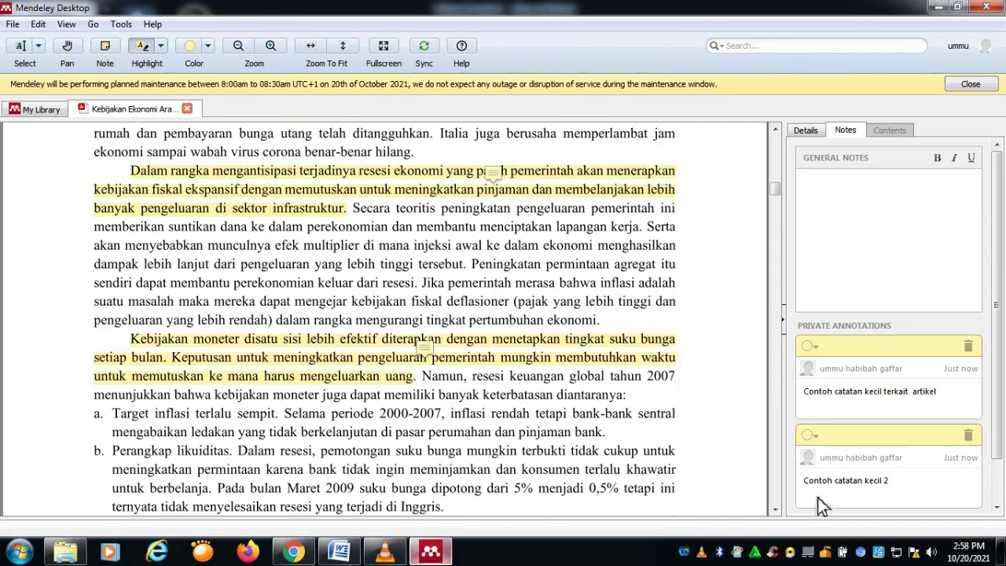
{"action": "scroll", "coordinate": [878, 460], "scroll_direction": "up", "scroll_amount": 3}
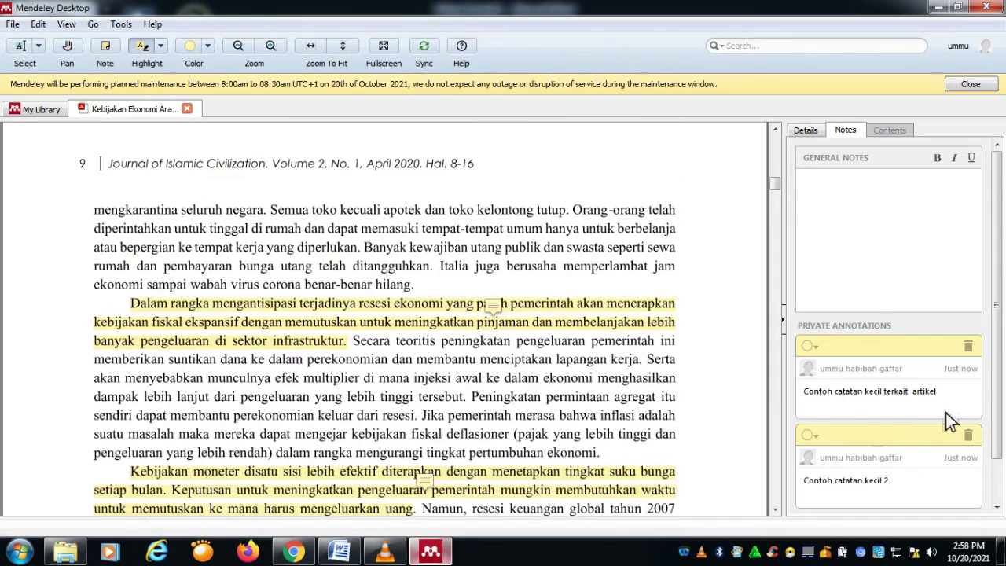
{"action": "scroll", "coordinate": [918, 418], "scroll_direction": "down", "scroll_amount": 1}
{"action": "scroll", "coordinate": [688, 375], "scroll_direction": "down", "scroll_amount": 1}
{"action": "scroll", "coordinate": [686, 367], "scroll_direction": "up", "scroll_amount": 1}
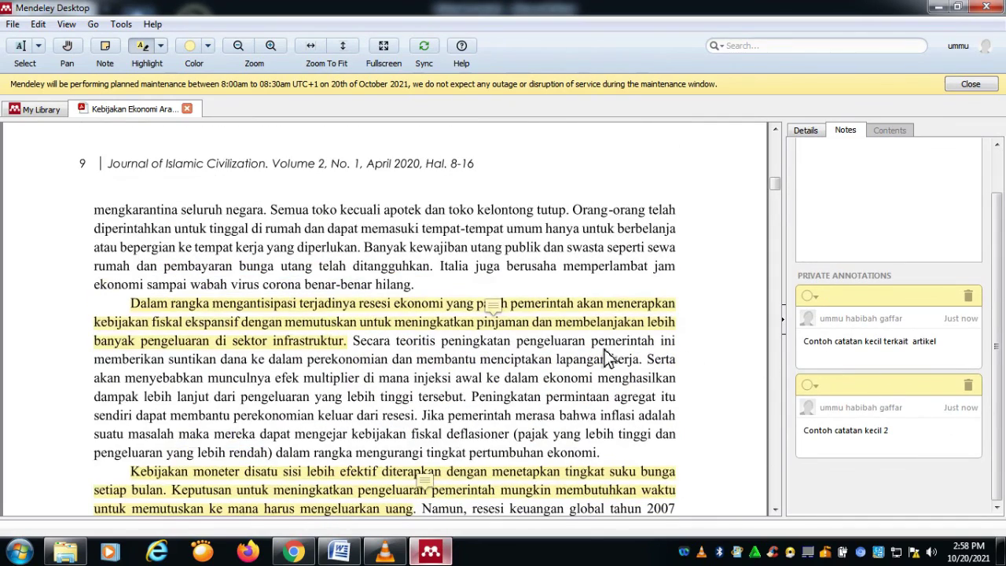
{"action": "scroll", "coordinate": [471, 299], "scroll_direction": "up", "scroll_amount": 7}
{"action": "scroll", "coordinate": [976, 294], "scroll_direction": "up", "scroll_amount": 1}
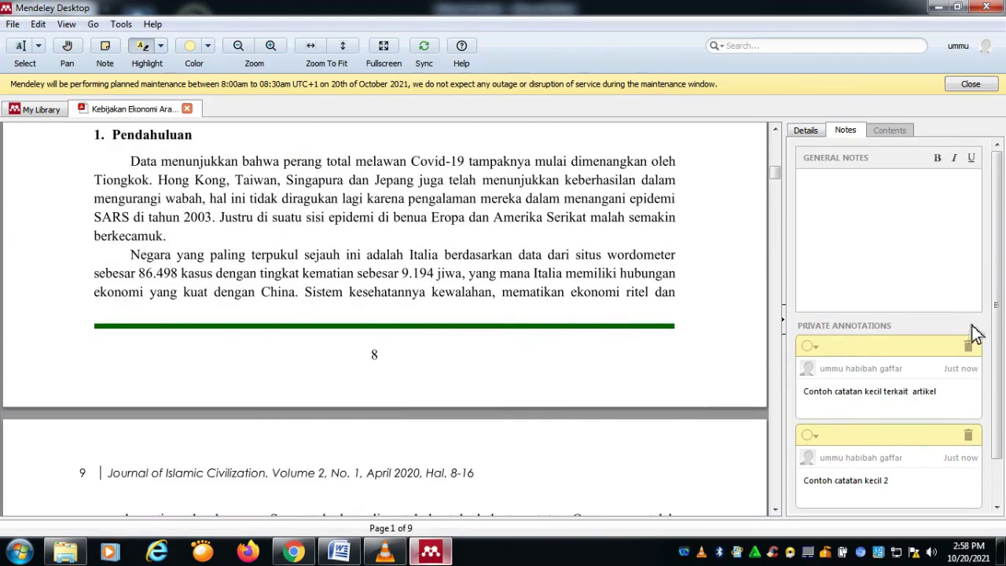
{"action": "scroll", "coordinate": [653, 287], "scroll_direction": "down", "scroll_amount": 15}
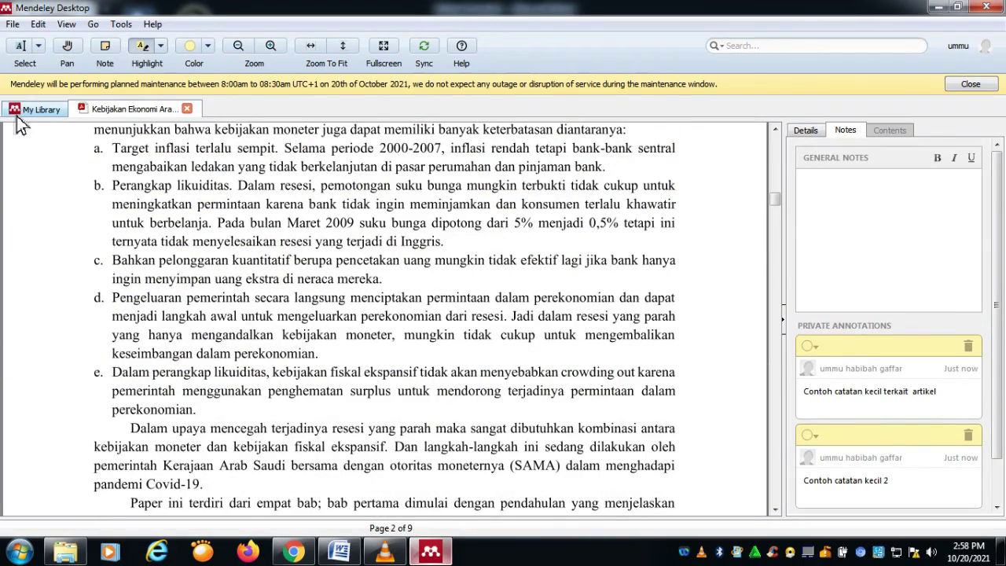
Step: Switch to My Library and back to the Kebijakan Ekonomi article tab
{"action": "left_click", "coordinate": [30, 116]}
{"action": "left_click", "coordinate": [172, 117]}
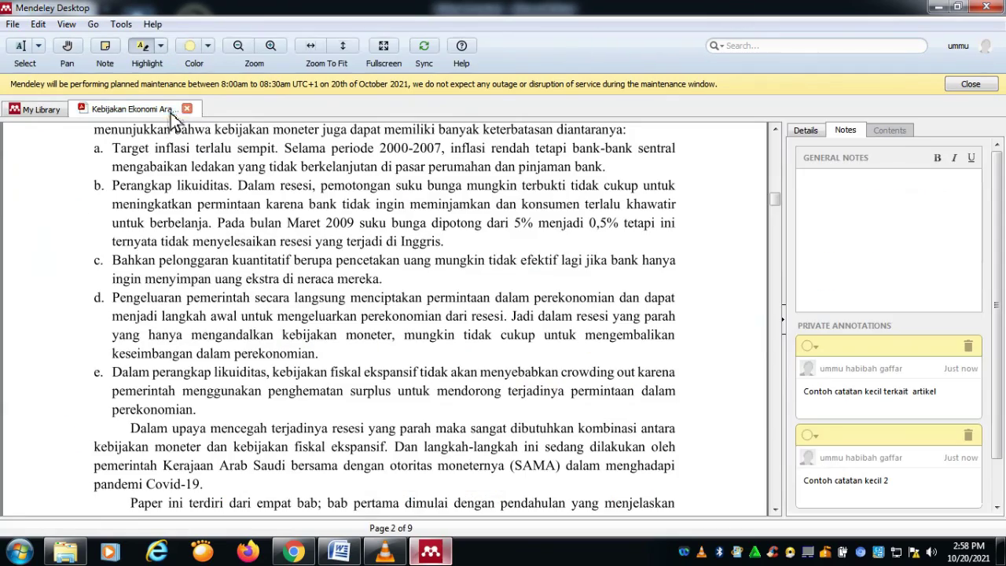
{"action": "scroll", "coordinate": [201, 157], "scroll_direction": "up", "scroll_amount": 14}
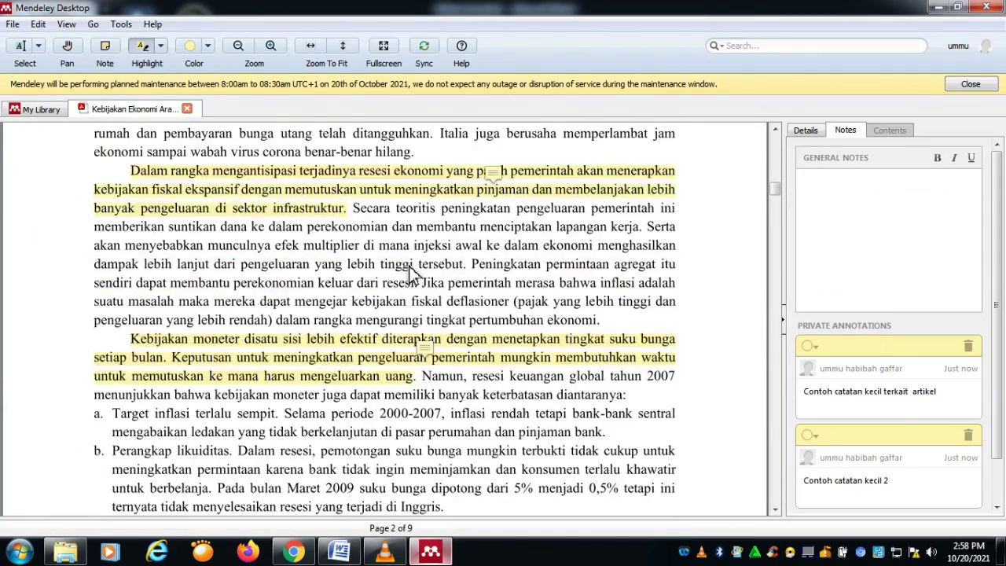
Step: Close the Kebijakan Ekonomi Arab Saudi article and reopen its PDF from the library list
{"action": "left_click", "coordinate": [187, 110]}
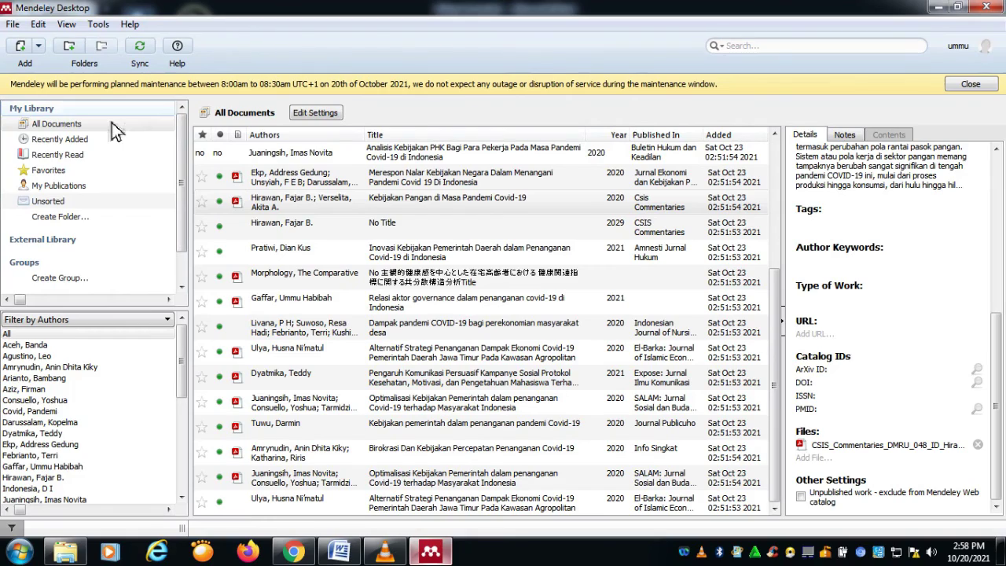
{"action": "scroll", "coordinate": [376, 250], "scroll_direction": "up", "scroll_amount": 3}
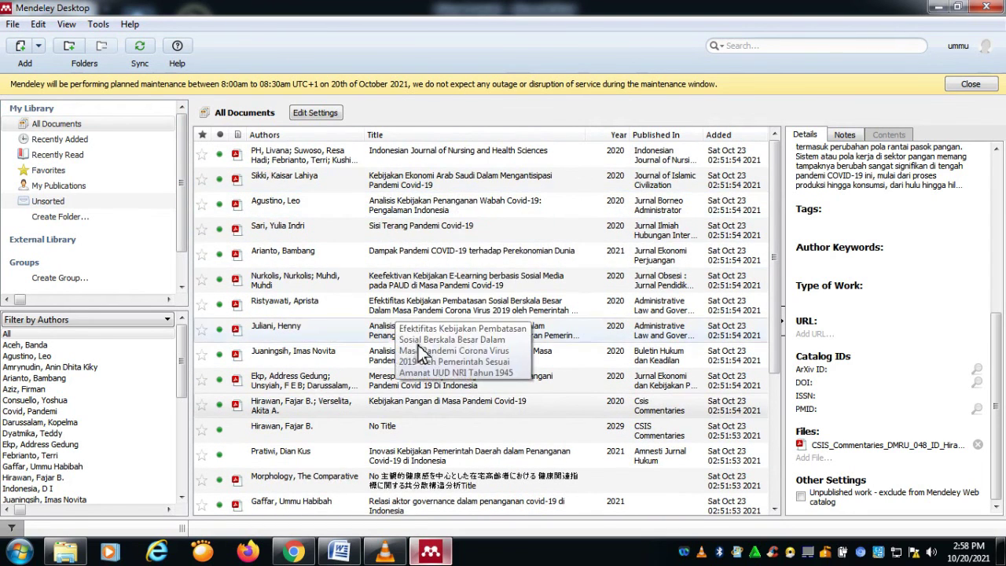
{"action": "scroll", "coordinate": [431, 379], "scroll_direction": "down", "scroll_amount": 3}
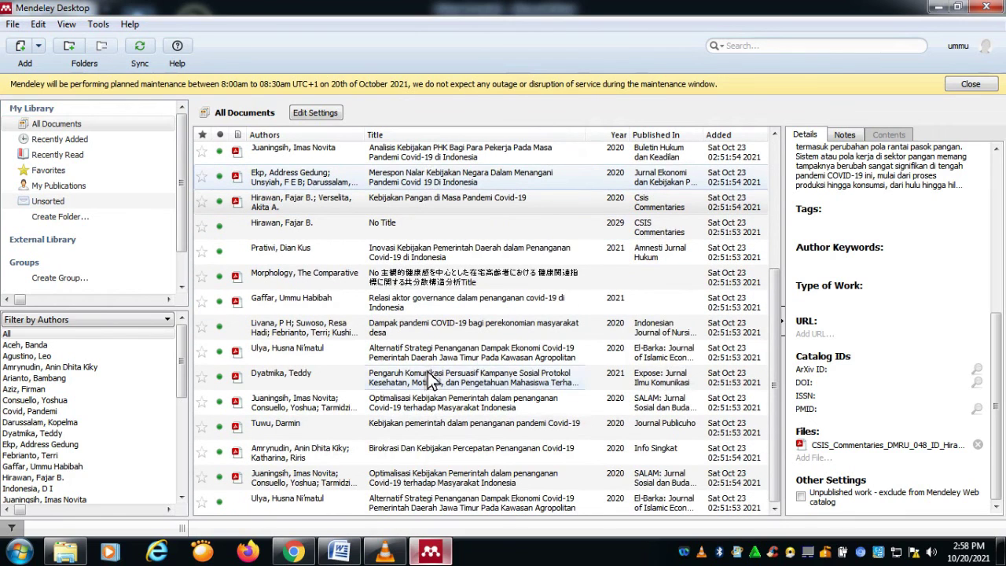
{"action": "scroll", "coordinate": [424, 408], "scroll_direction": "up", "scroll_amount": 3}
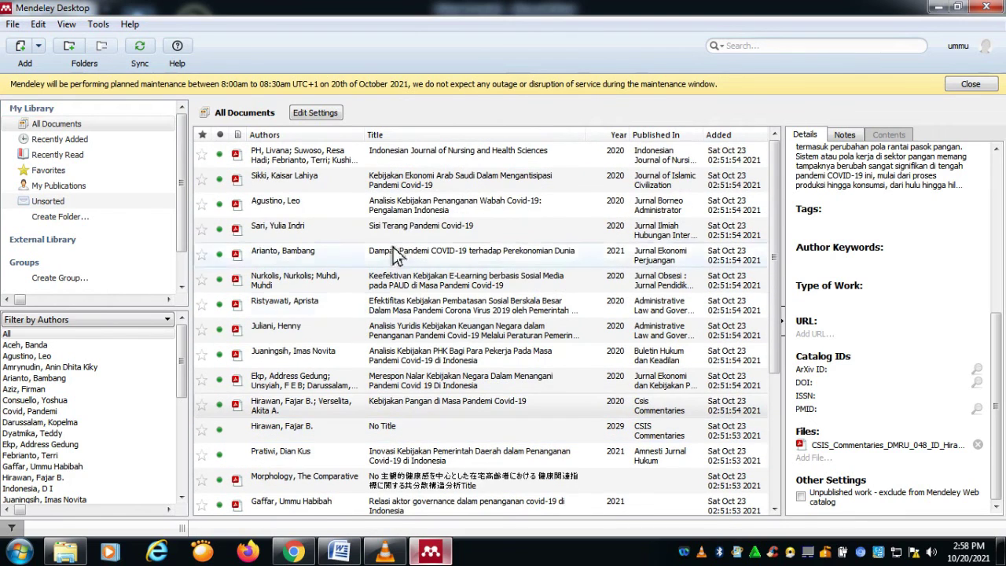
{"action": "double_click", "coordinate": [380, 189]}
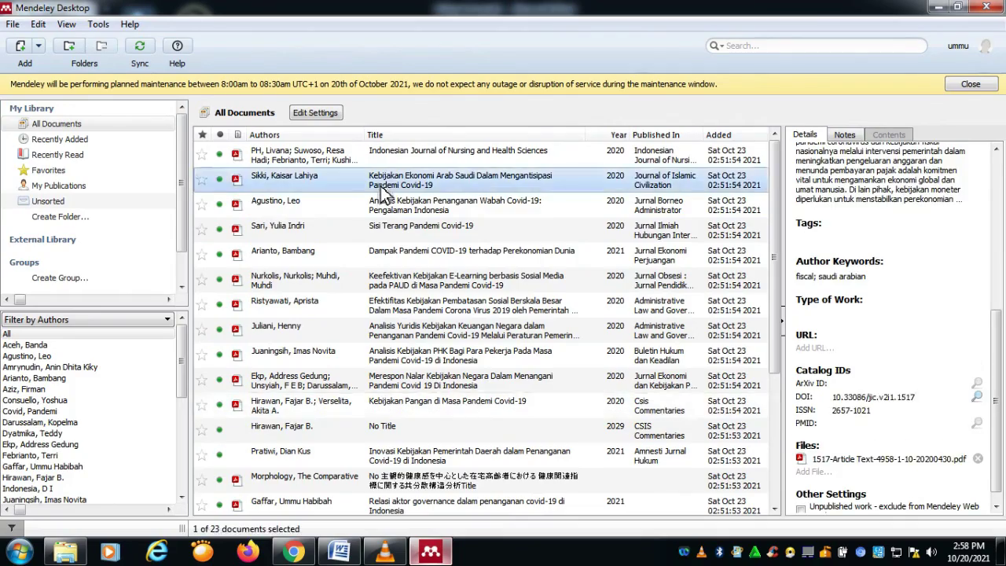
Step: Review both notes attached in the article, including 'Contoh catatan kecil 2'
{"action": "scroll", "coordinate": [386, 225], "scroll_direction": "up", "scroll_amount": 3}
{"action": "scroll", "coordinate": [344, 313], "scroll_direction": "up", "scroll_amount": 4}
{"action": "scroll", "coordinate": [334, 305], "scroll_direction": "down", "scroll_amount": 7}
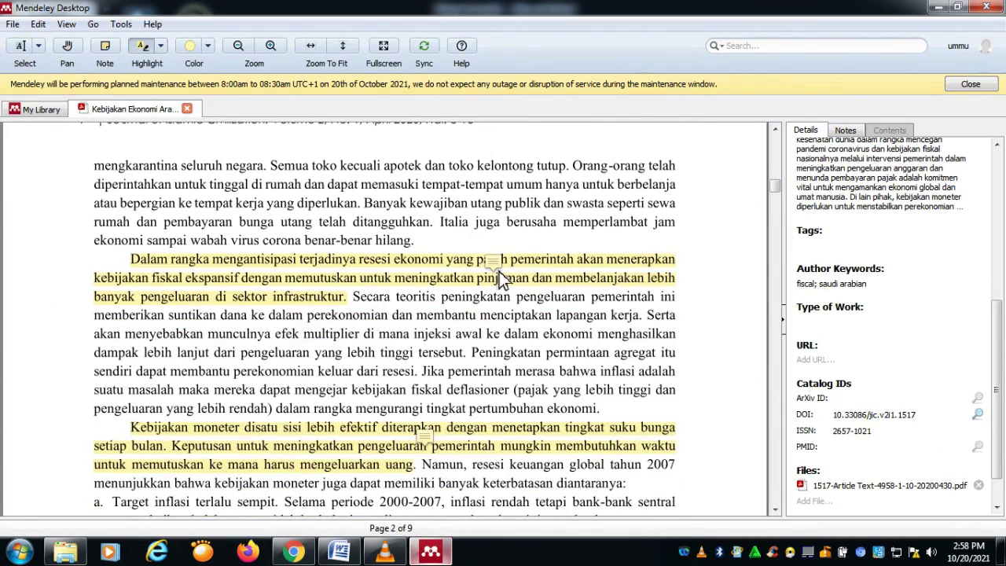
{"action": "left_click", "coordinate": [492, 265]}
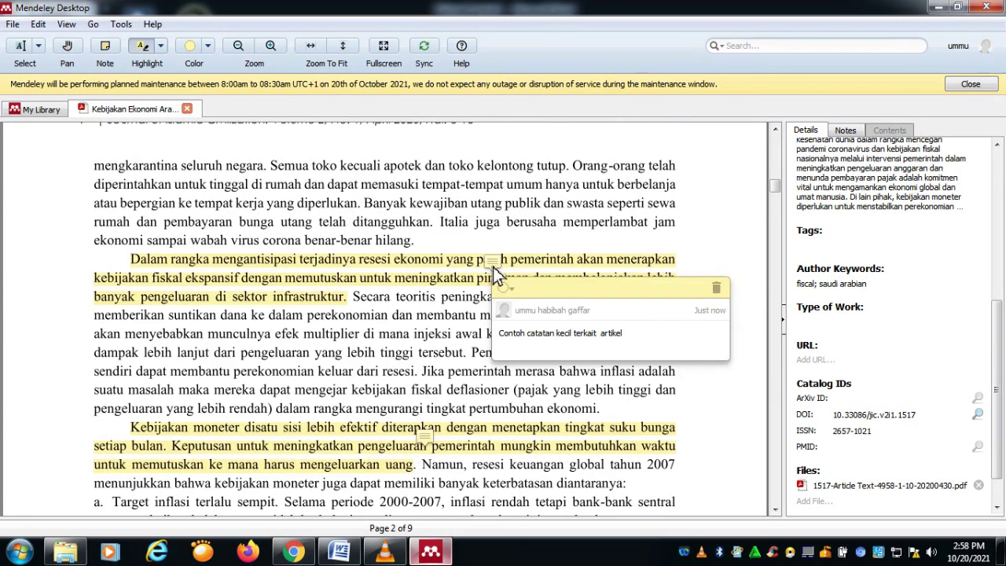
{"action": "scroll", "coordinate": [450, 367], "scroll_direction": "down", "scroll_amount": 2}
{"action": "left_click", "coordinate": [433, 351]}
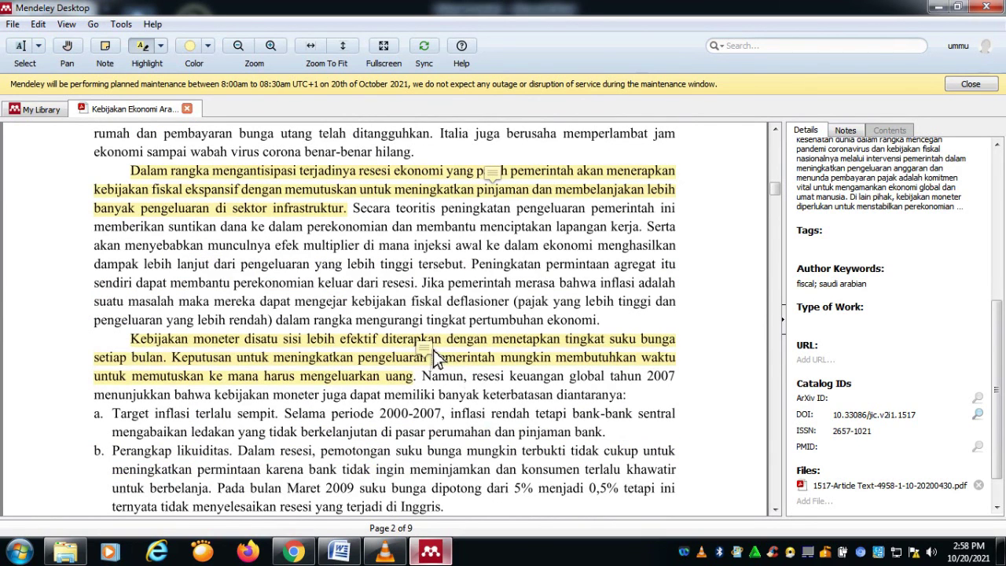
{"action": "left_click", "coordinate": [428, 350]}
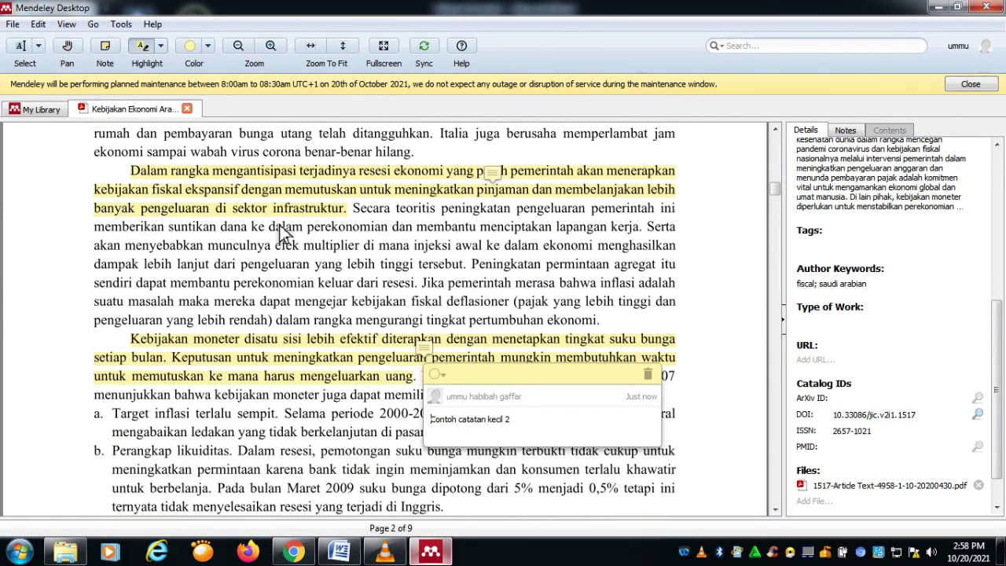
Step: Return to the All Documents list and scroll through its 23 references
{"action": "left_click", "coordinate": [51, 109]}
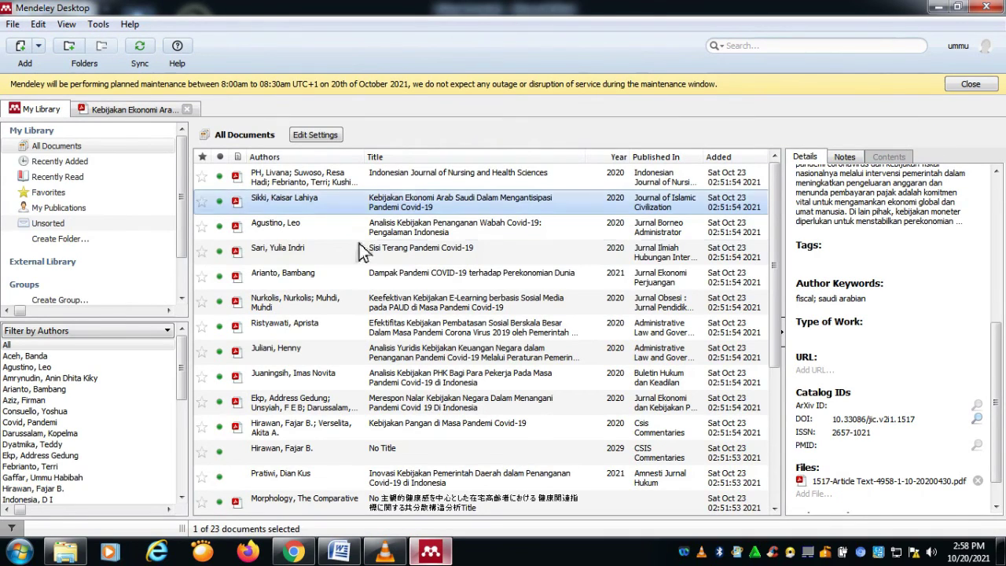
{"action": "scroll", "coordinate": [471, 334], "scroll_direction": "down", "scroll_amount": 3}
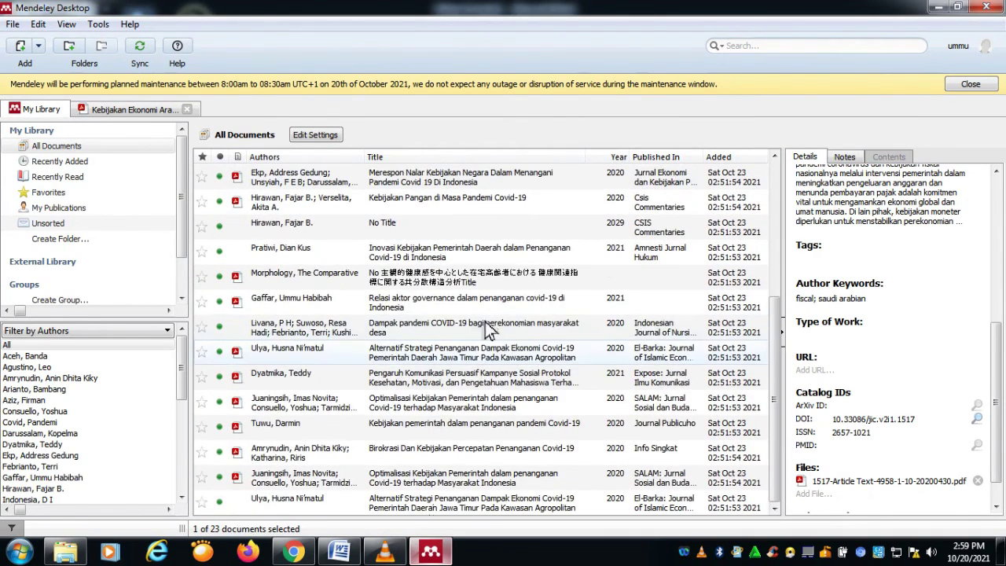
{"action": "scroll", "coordinate": [523, 409], "scroll_direction": "up", "scroll_amount": 3}
{"action": "scroll", "coordinate": [522, 436], "scroll_direction": "up", "scroll_amount": 1}
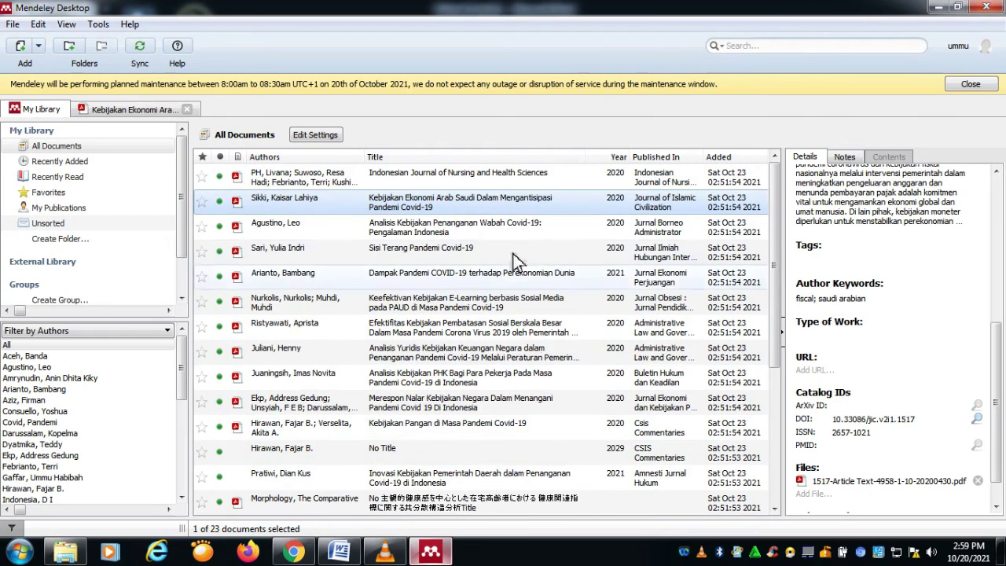
{"action": "scroll", "coordinate": [657, 365], "scroll_direction": "down", "scroll_amount": 3}
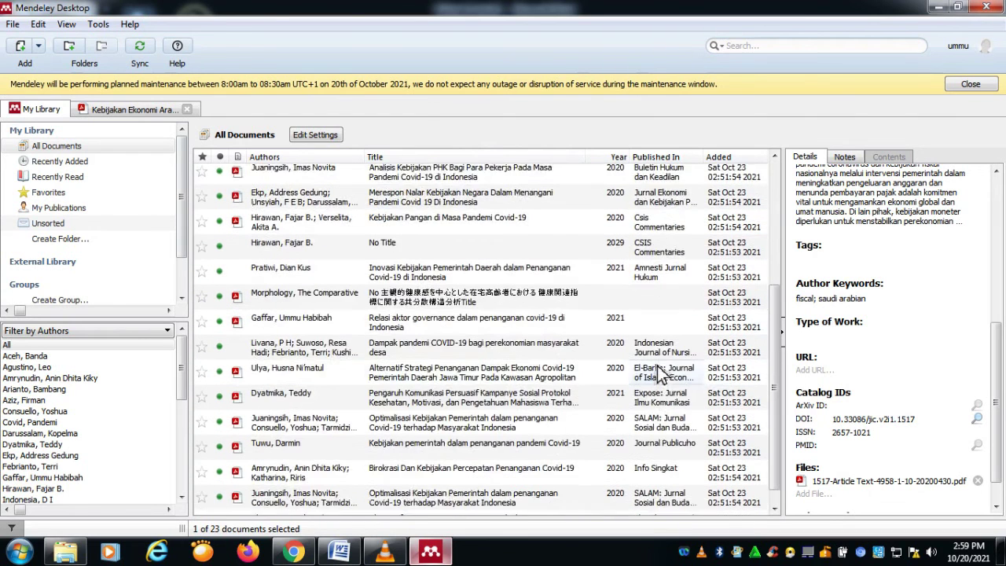
{"action": "scroll", "coordinate": [621, 357], "scroll_direction": "up", "scroll_amount": 3}
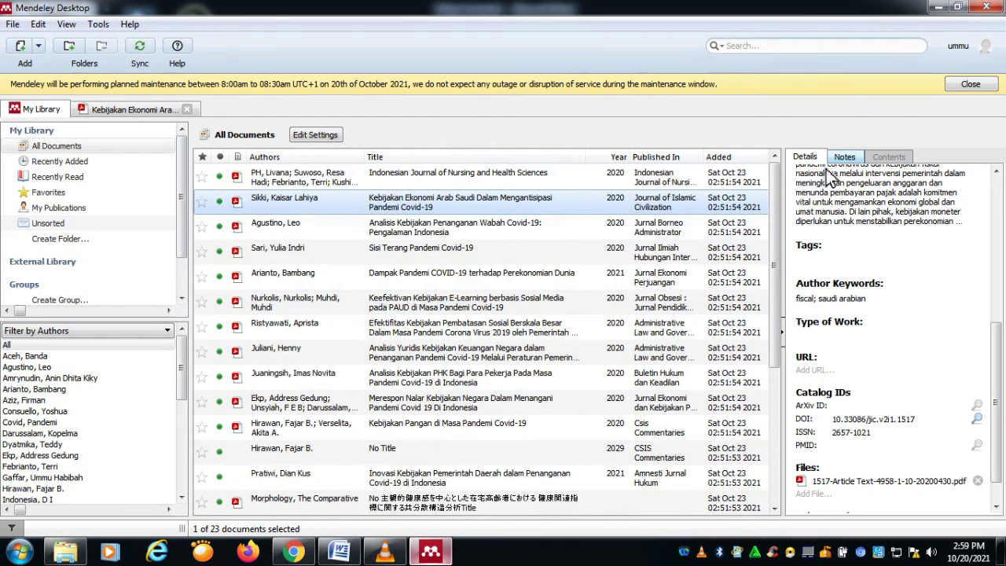
{"action": "scroll", "coordinate": [471, 330], "scroll_direction": "down", "scroll_amount": 3}
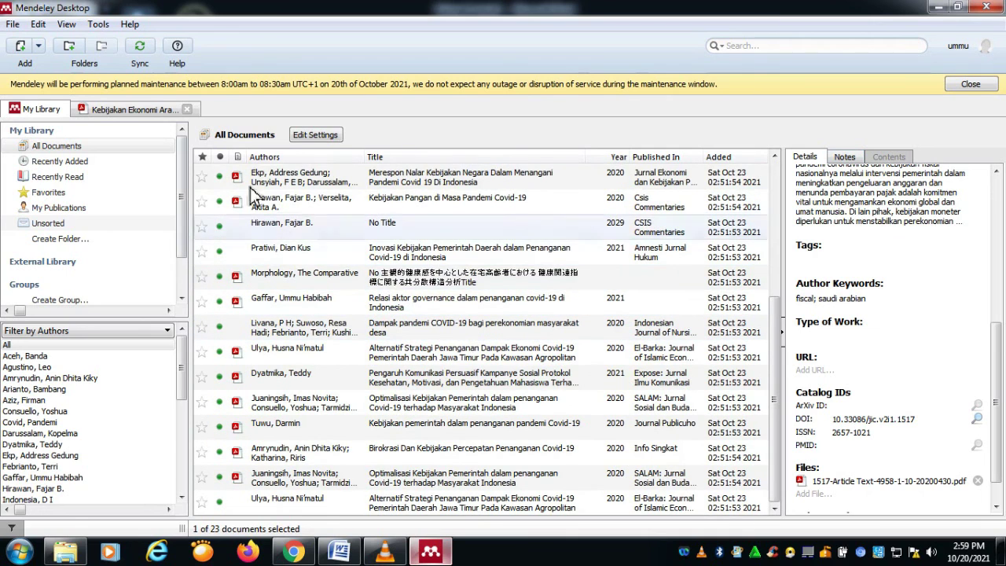
Step: Begin exporting the selected document via File > Export..., then cancel the Export Selected Documents dialog
{"action": "left_click", "coordinate": [37, 24]}
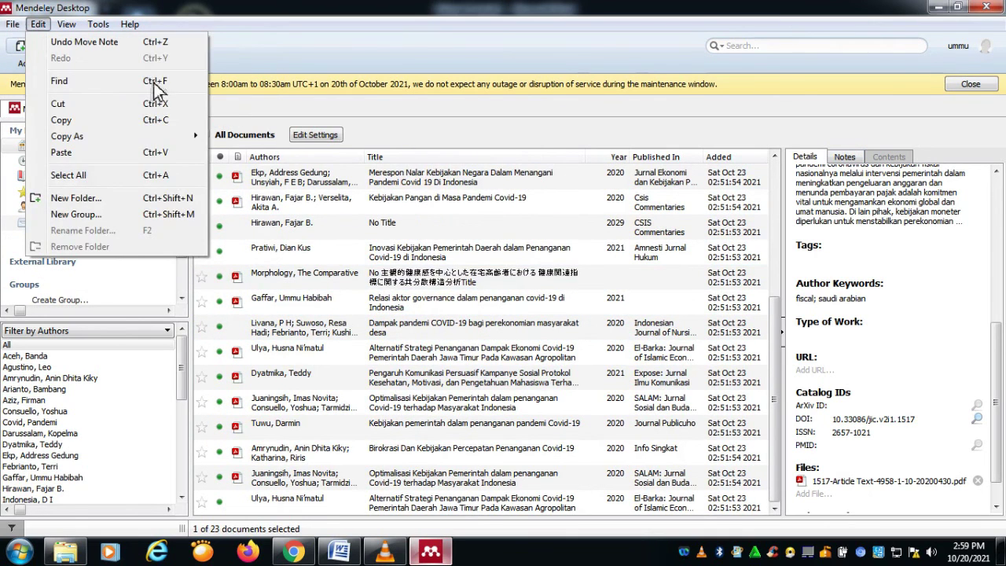
{"action": "mouse_move", "coordinate": [14, 24]}
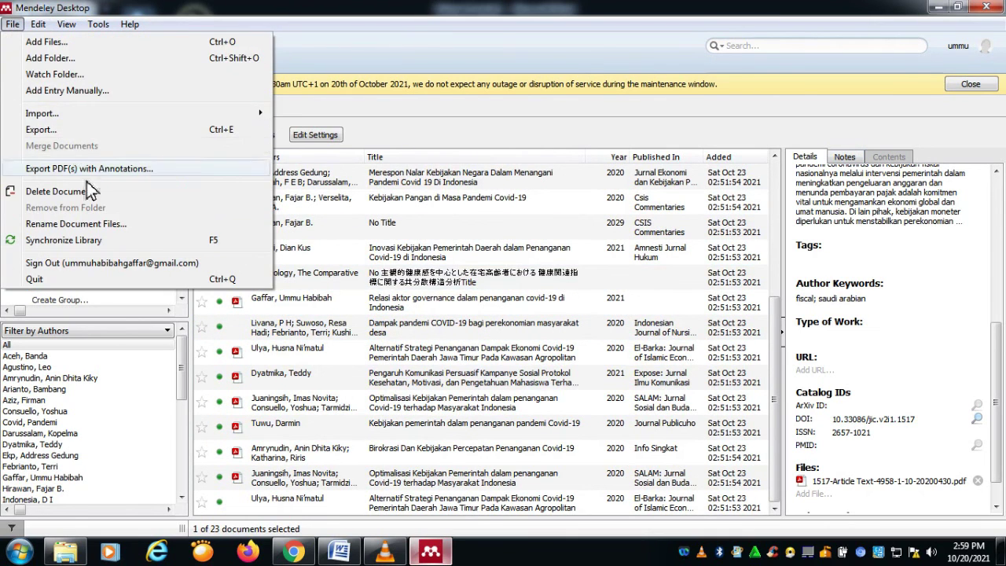
{"action": "left_click", "coordinate": [84, 132]}
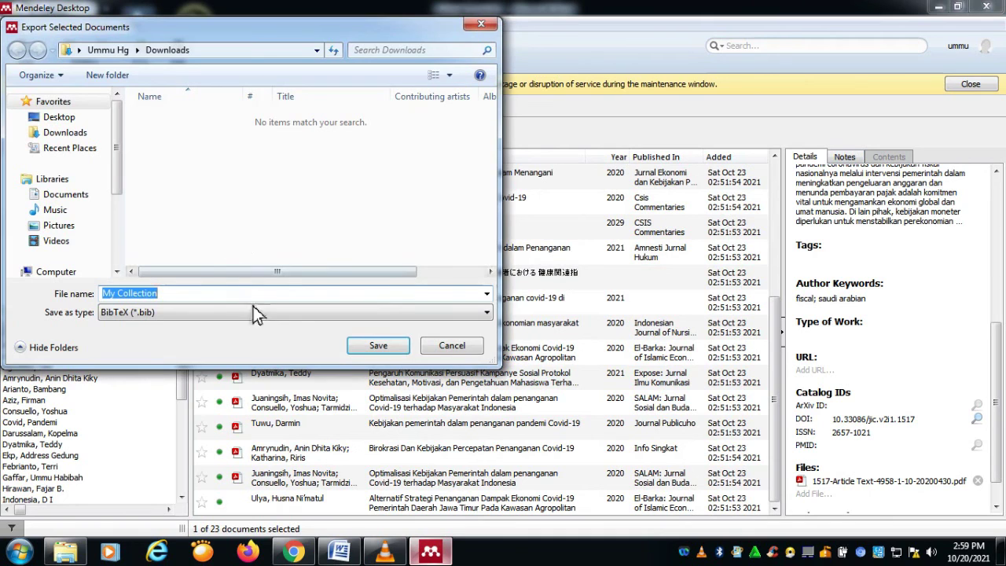
{"action": "left_click", "coordinate": [481, 24]}
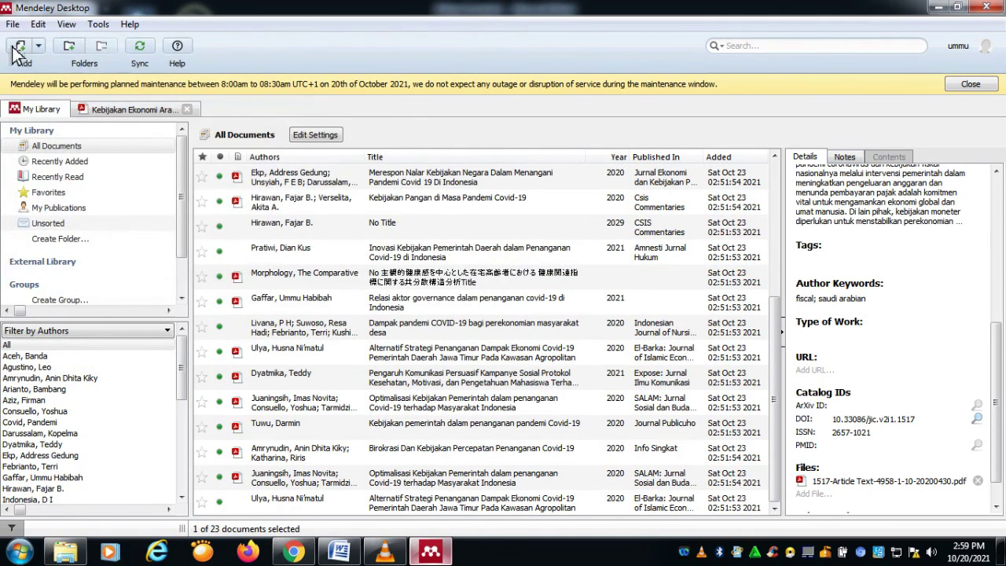
{"action": "left_click", "coordinate": [12, 24]}
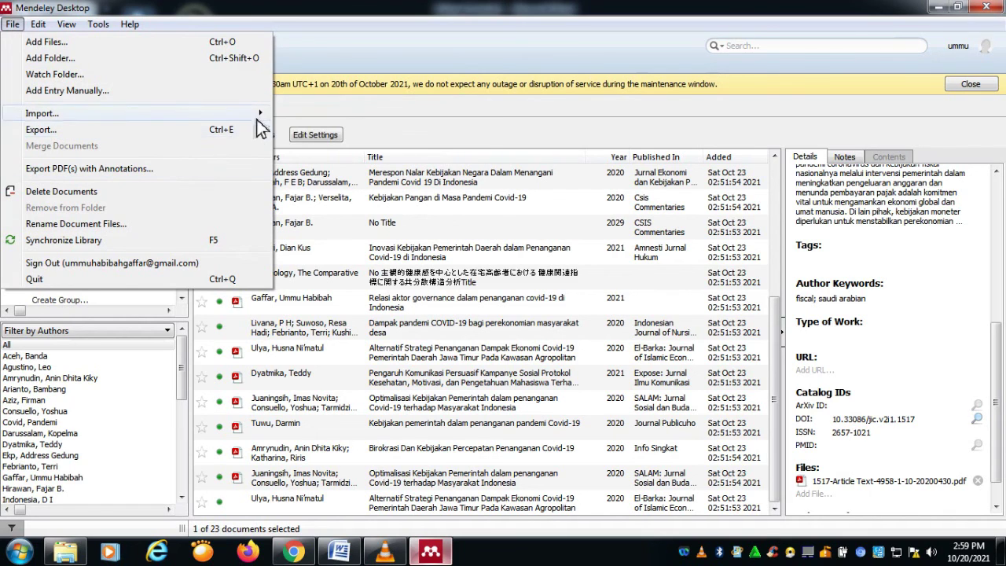
Step: Create a new manually entered document and place the cursor in its DOI field
{"action": "left_click", "coordinate": [149, 92]}
{"action": "scroll", "coordinate": [569, 297], "scroll_direction": "down", "scroll_amount": 5}
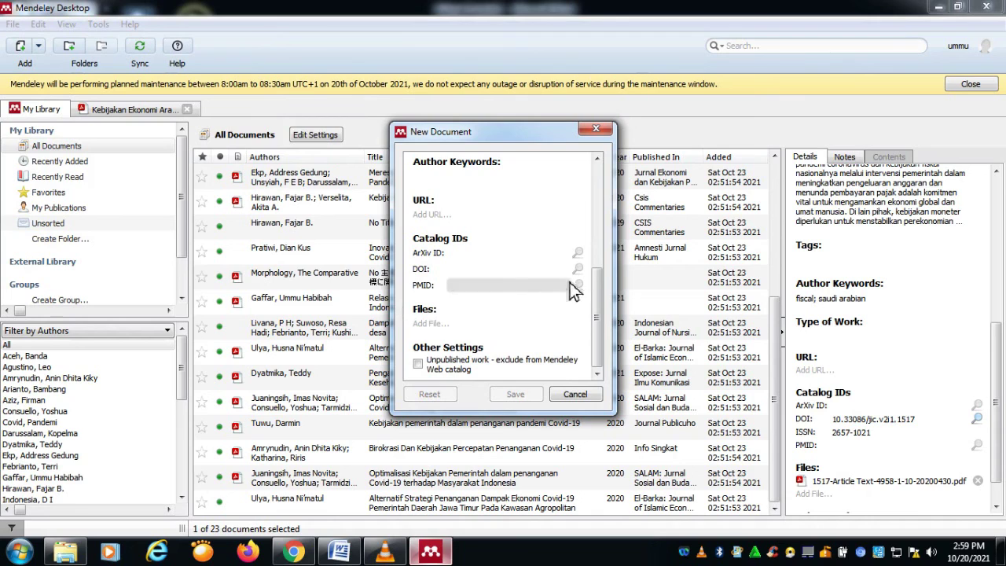
{"action": "left_click", "coordinate": [539, 272]}
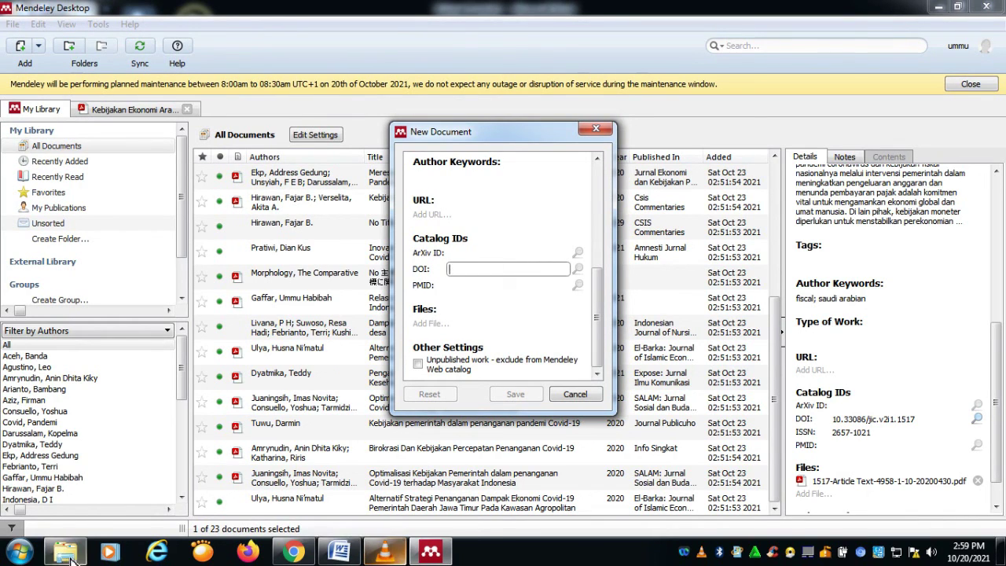
{"action": "left_click", "coordinate": [293, 550]}
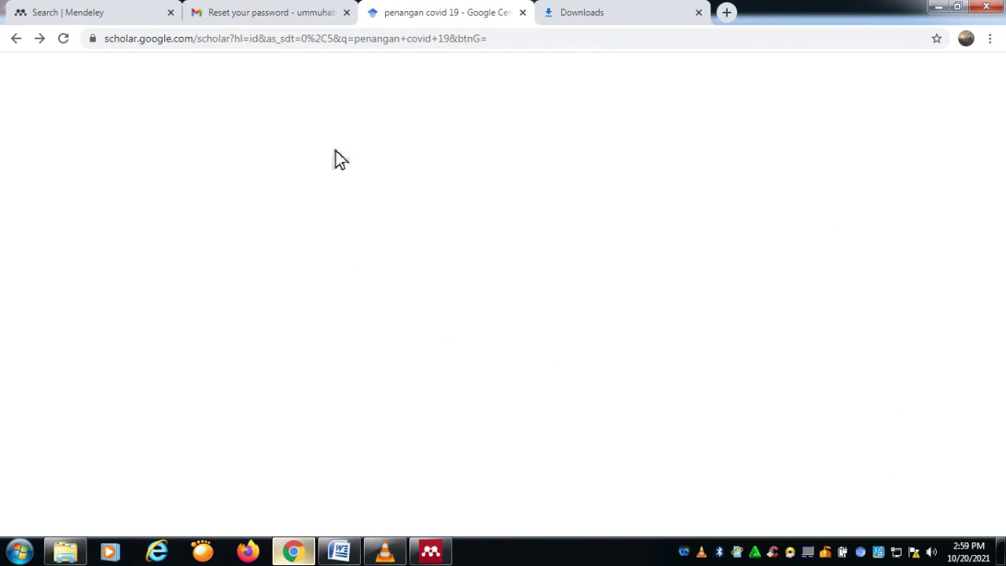
{"action": "left_click", "coordinate": [315, 12]}
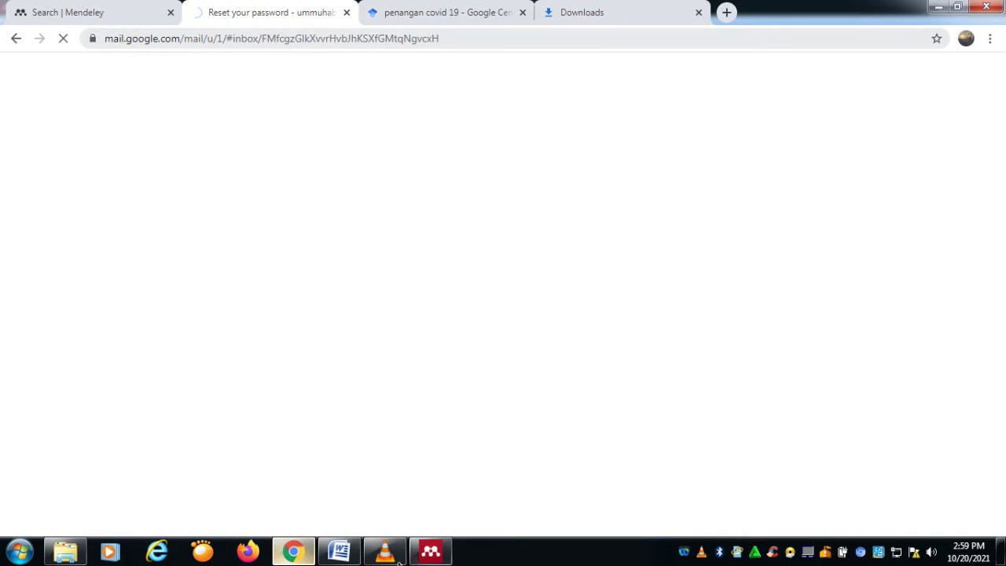
{"action": "left_click", "coordinate": [430, 550]}
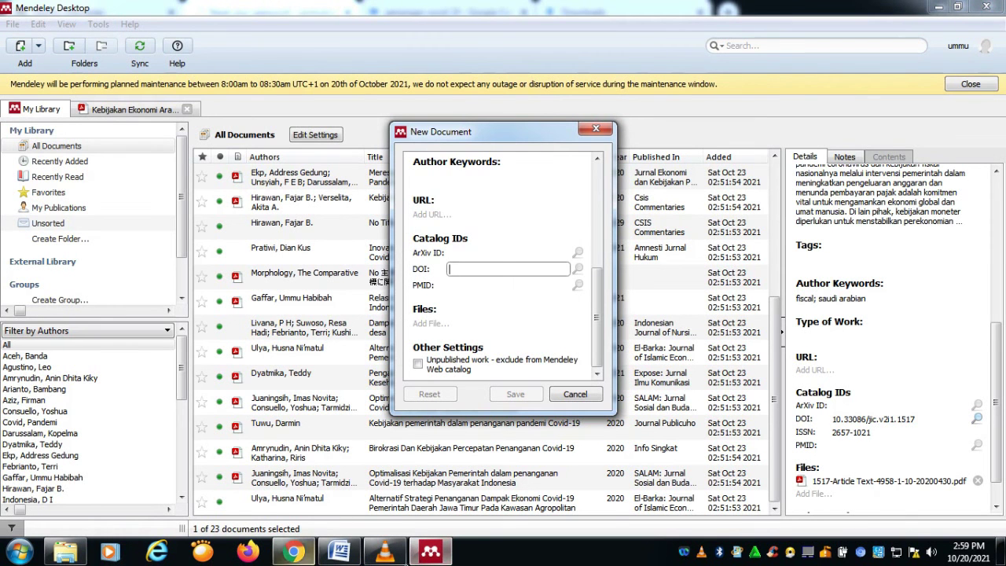